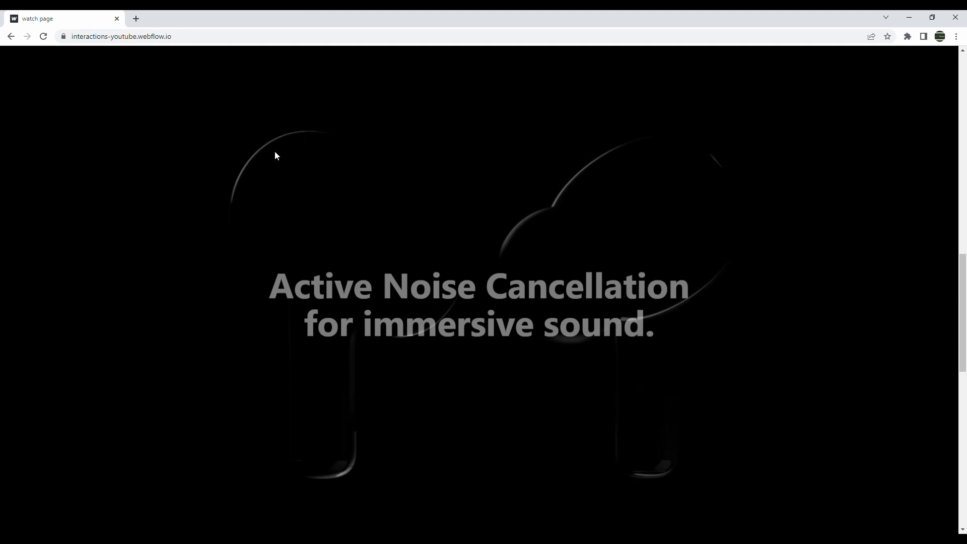
Examine the scroll-driven earbud animation and the fading headlines throughout the published AirPods Pro page
scroll(565, 202, "down", 5)
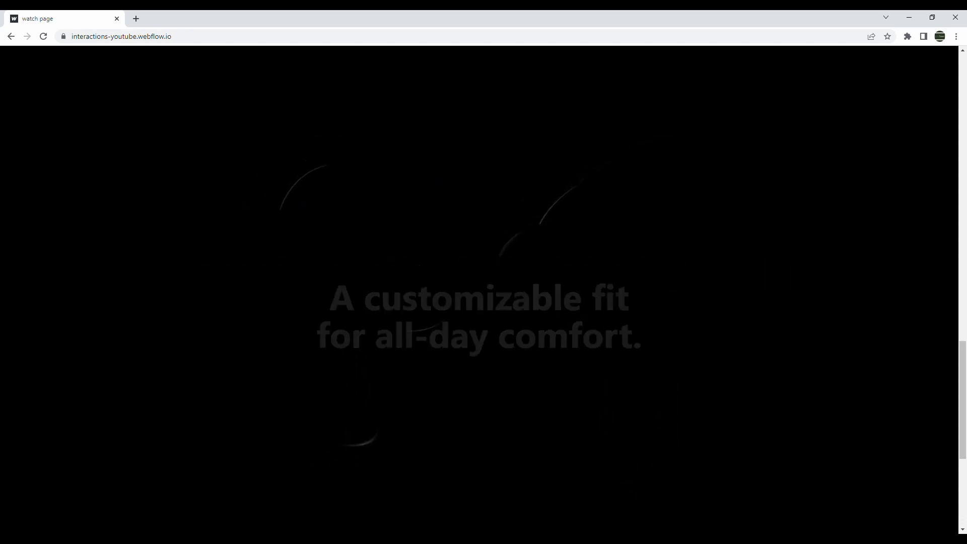
scroll(483, 292, "down", 5)
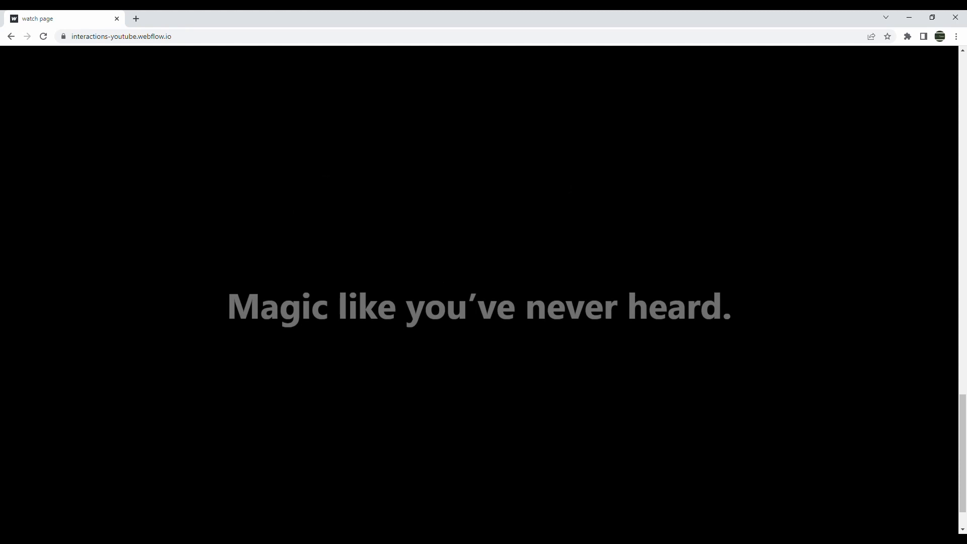
scroll(480, 290, "up", 3)
scroll(480, 290, "down", 2)
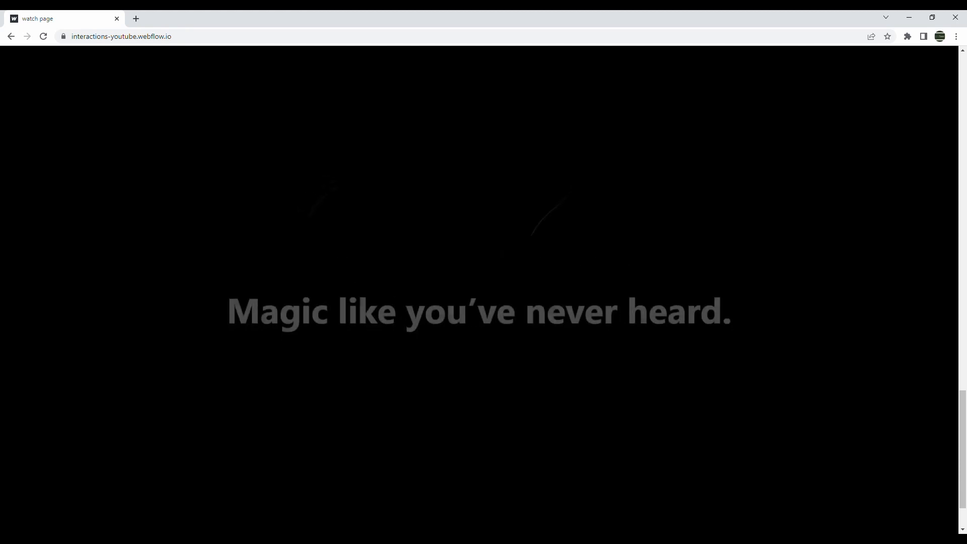
scroll(484, 292, "down", 2)
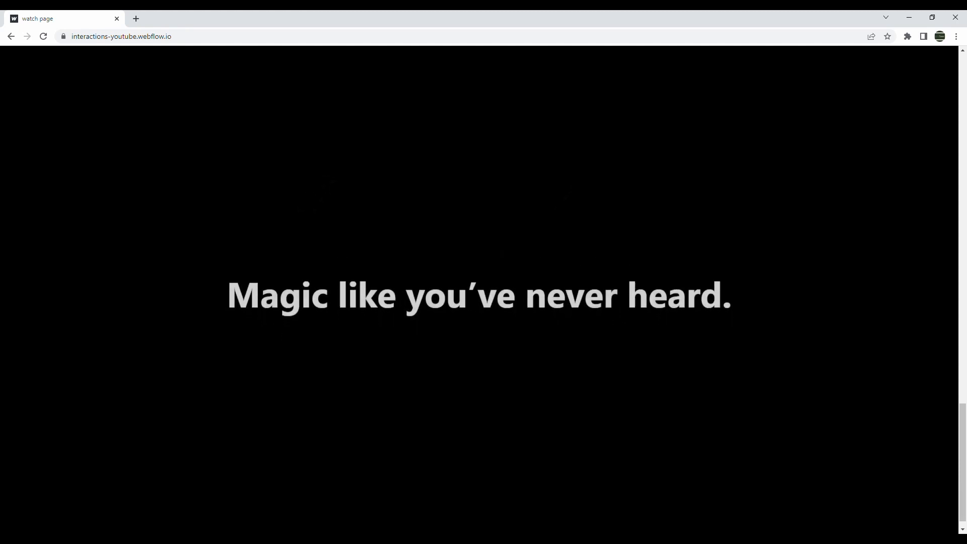
scroll(480, 290, "up", 5)
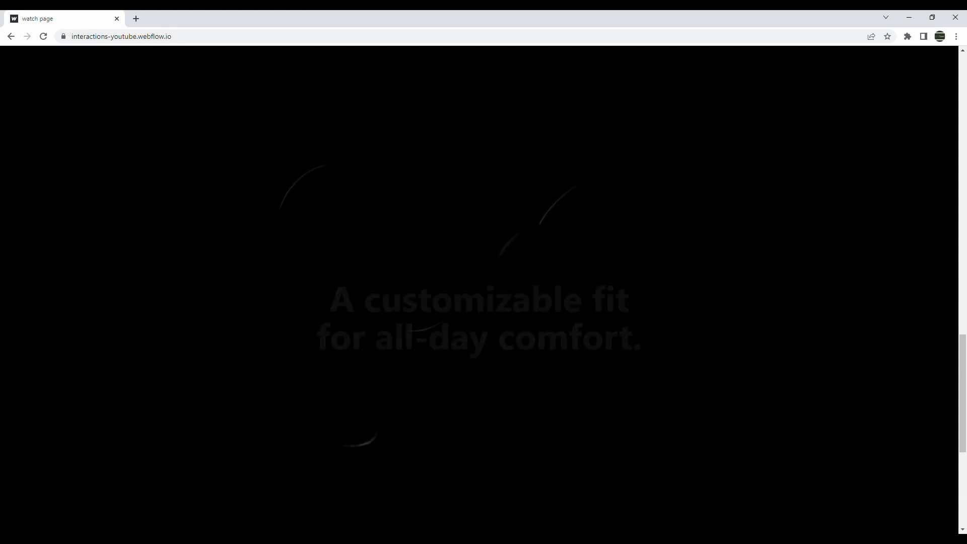
scroll(484, 292, "down", 2)
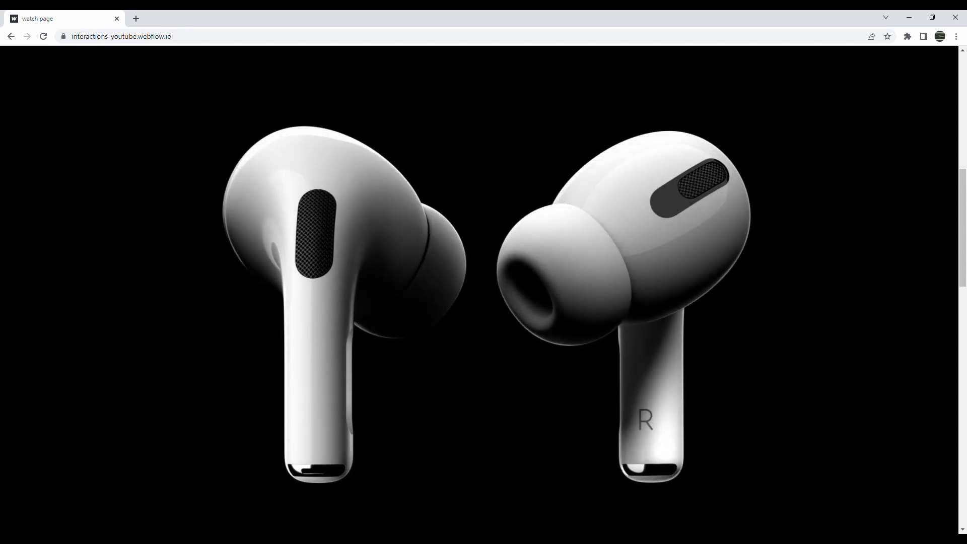
scroll(484, 292, "down", 5)
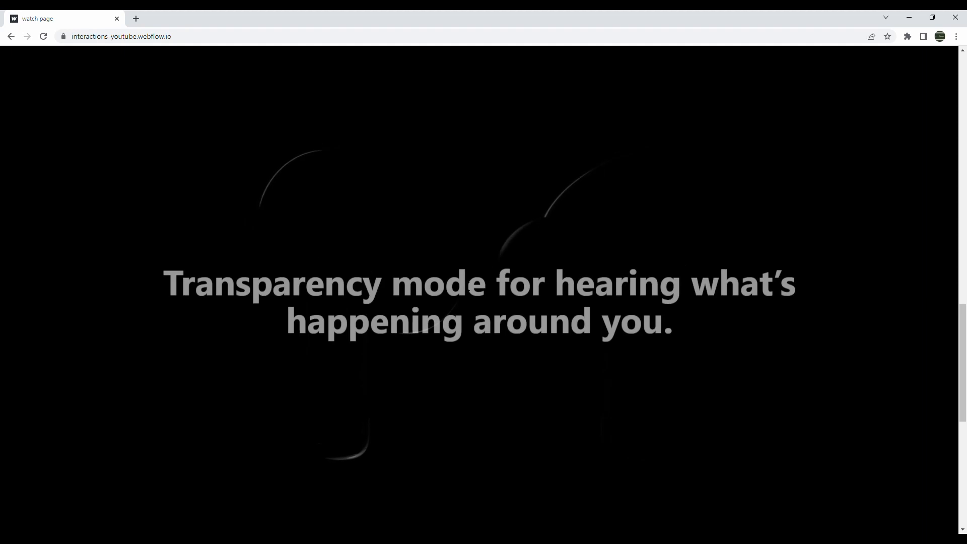
scroll(484, 293, "down", 6)
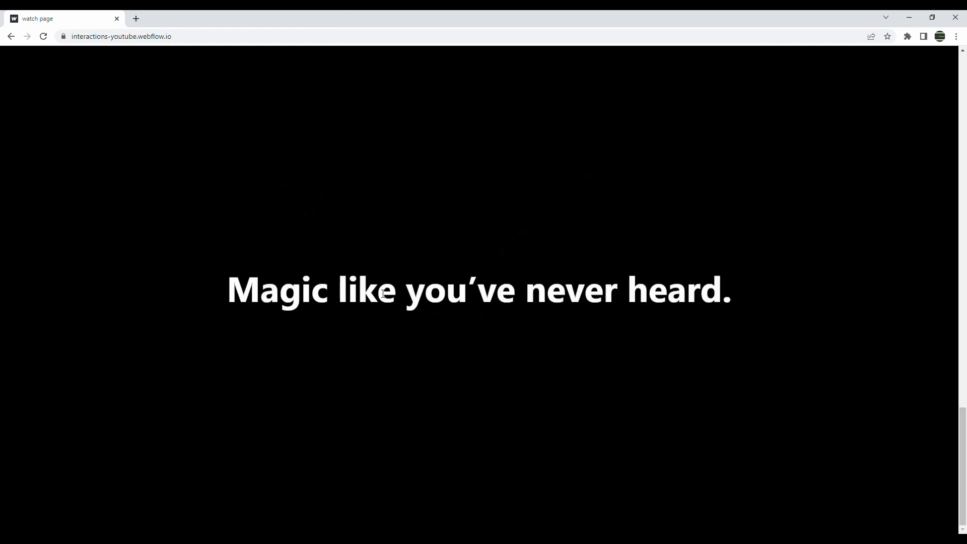
scroll(383, 294, "up", 8)
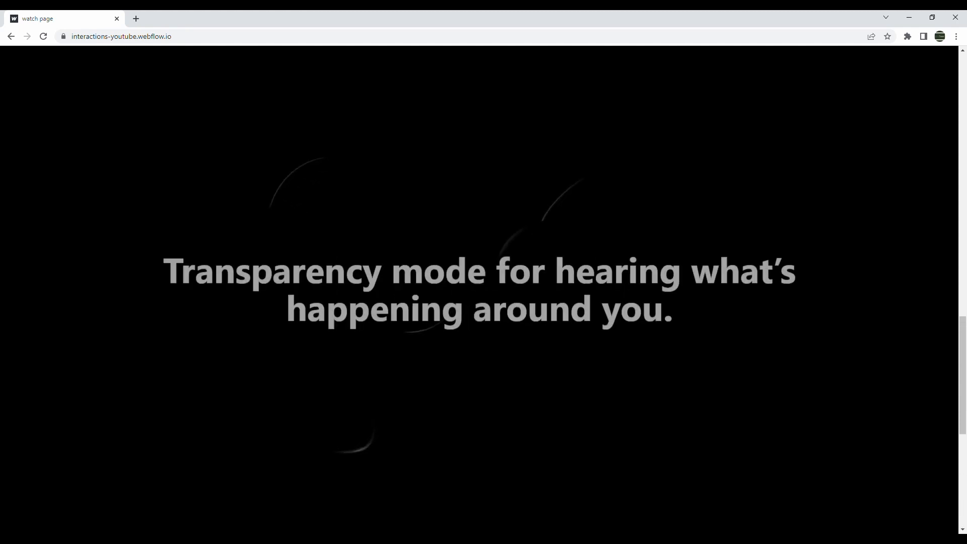
scroll(383, 294, "up", 4)
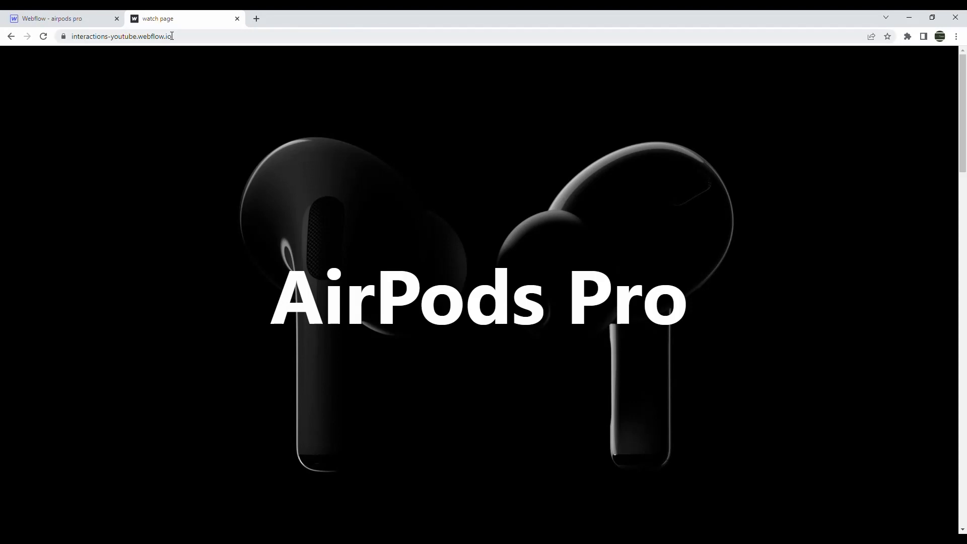
In the Webflow Designer project, add a div block to the page body and give it the class hero
left_click(71, 18)
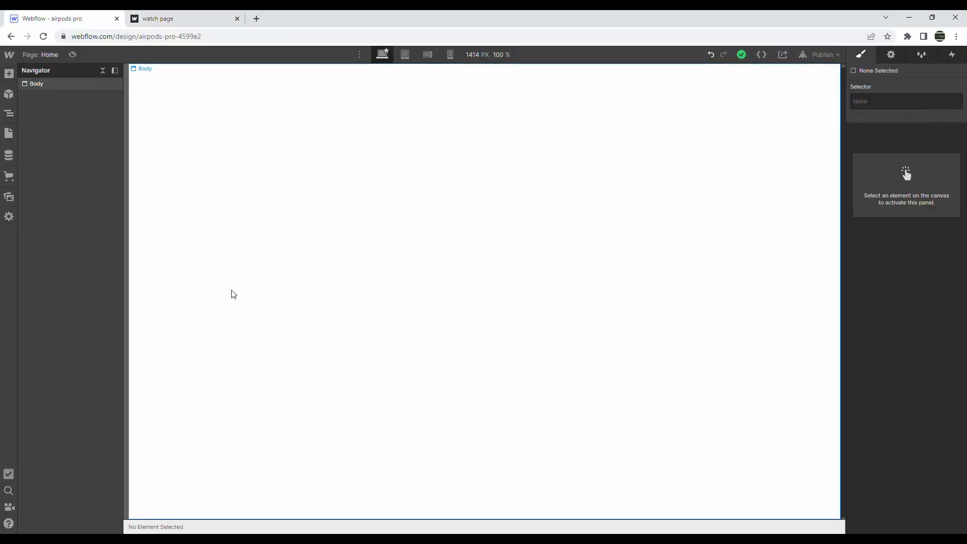
left_click(8, 73)
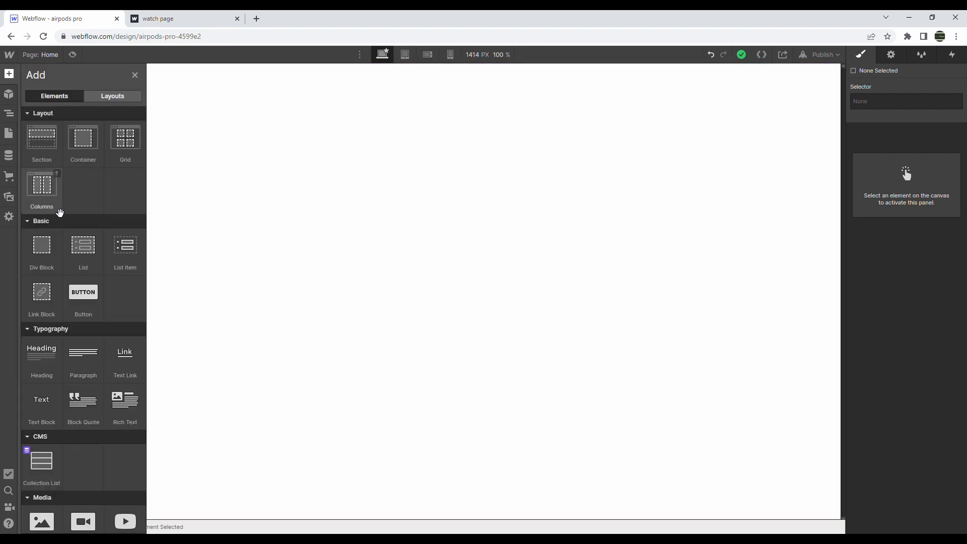
left_click_drag(47, 255, 504, 227)
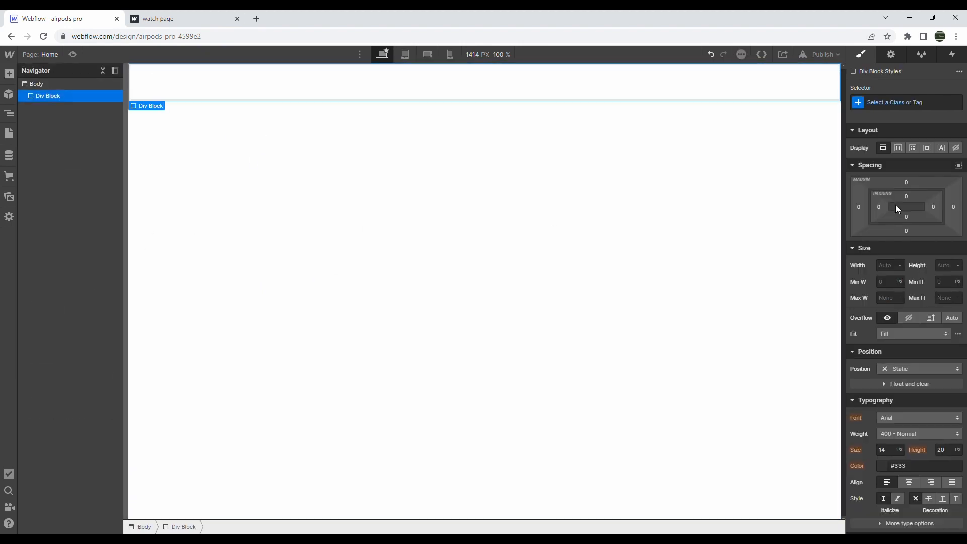
left_click(892, 103)
type("her")
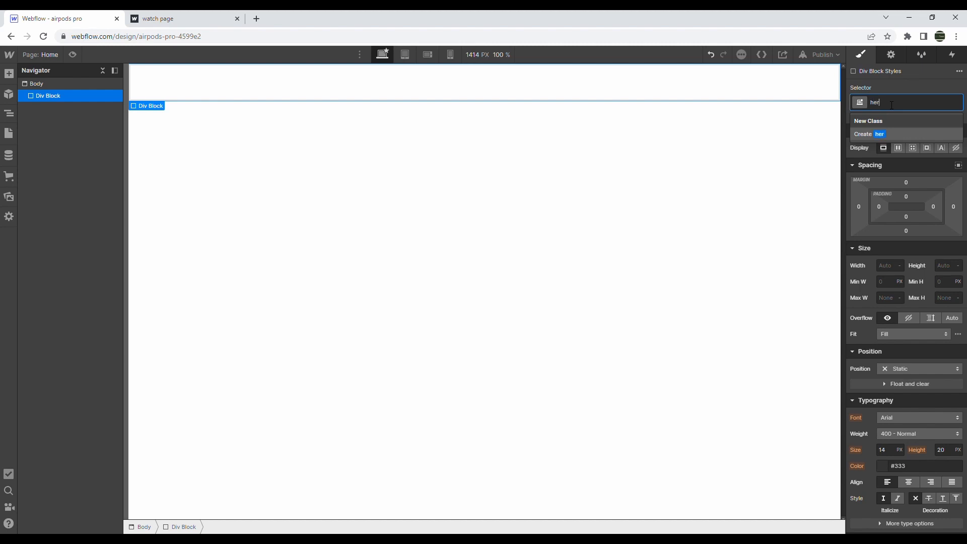
type("o")
key("Return")
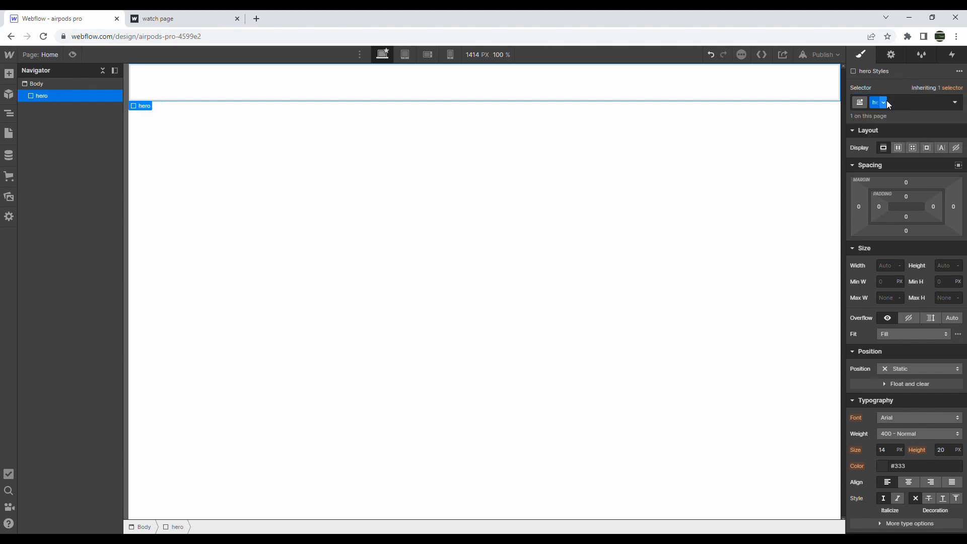
Set the hero block's width to 100% and make it a vertical flex layout with centred alignment and justification
left_click(888, 267)
type("100%")
key("Return")
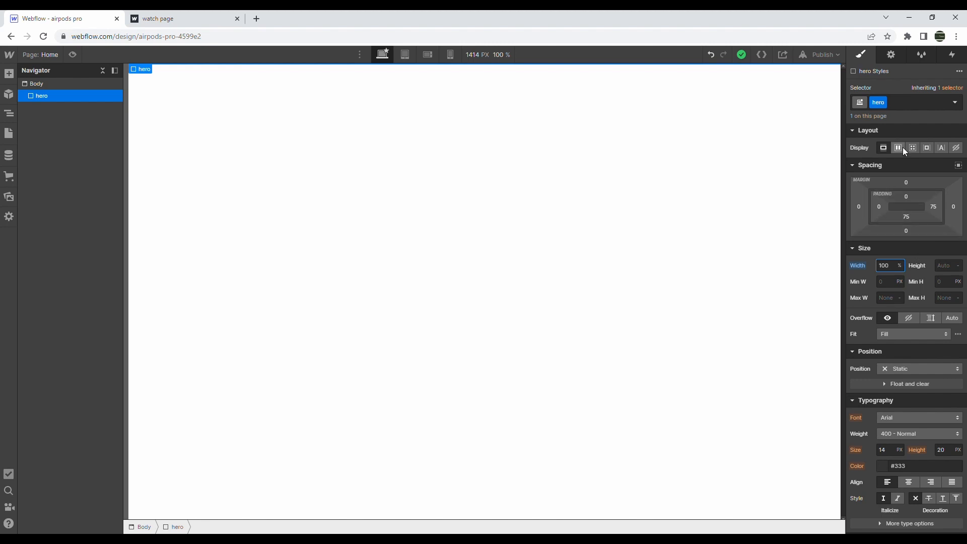
left_click(900, 147)
left_click(929, 172)
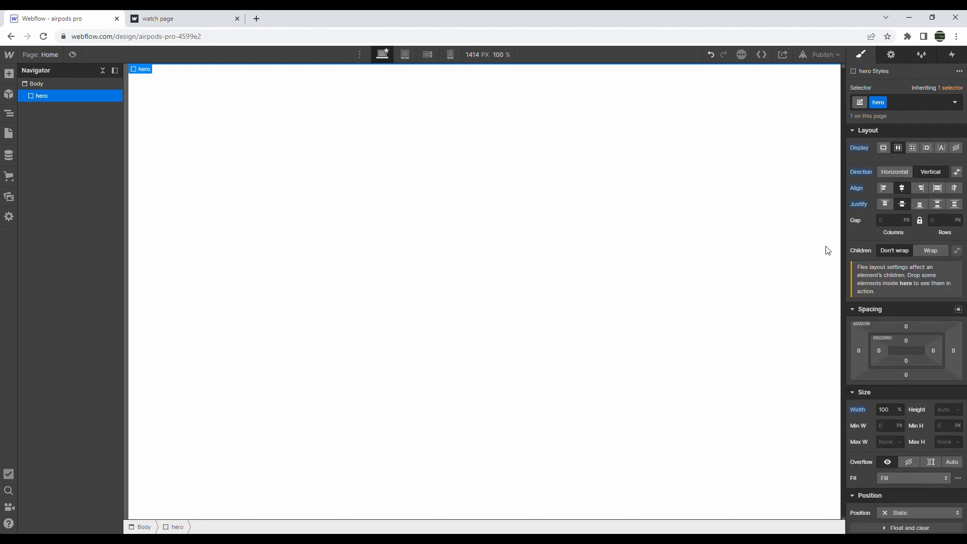
Set the hero block's position to Relative
scroll(876, 412, "down", 2)
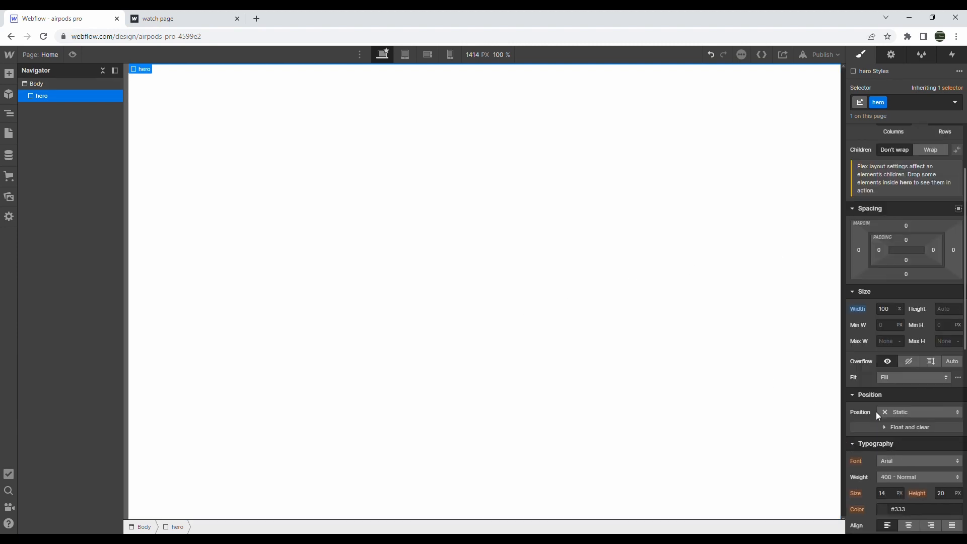
left_click(896, 412)
left_click(902, 425)
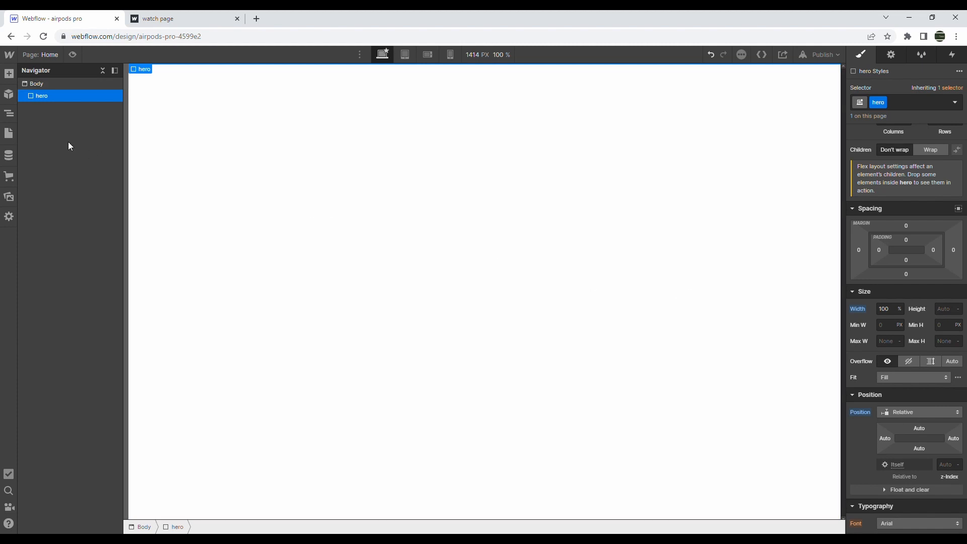
Add a div block nested inside hero and give it the class background
key("a")
left_click_drag(43, 254, 291, 218)
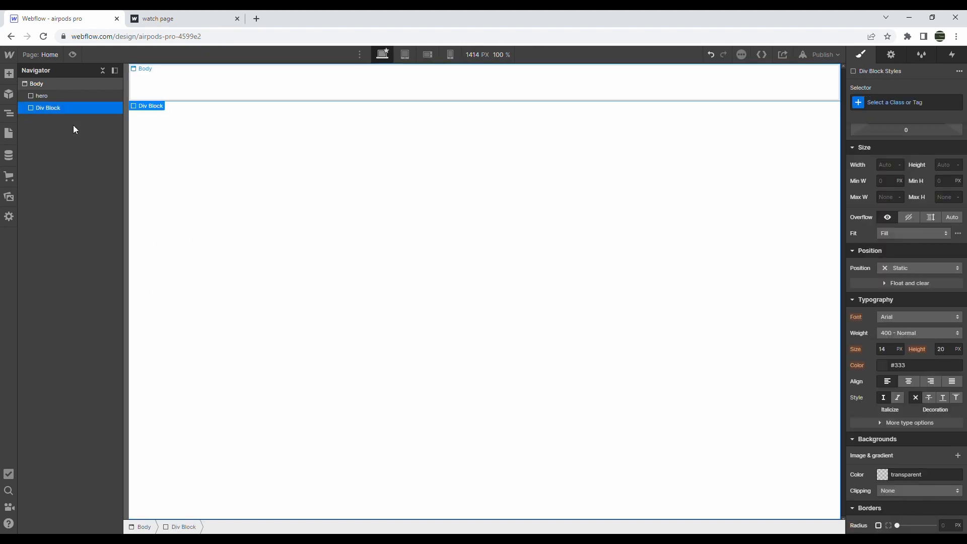
left_click_drag(75, 103, 60, 97)
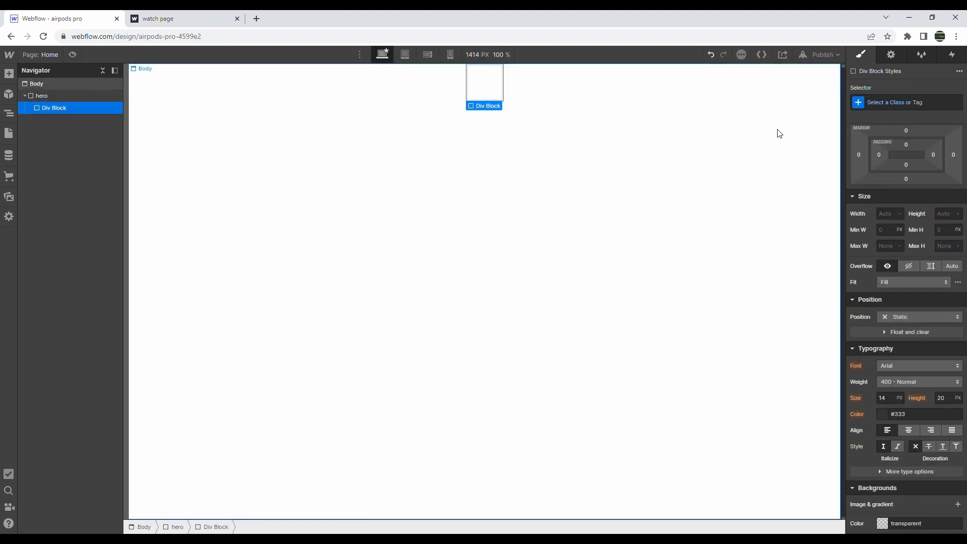
left_click(885, 106)
type("background")
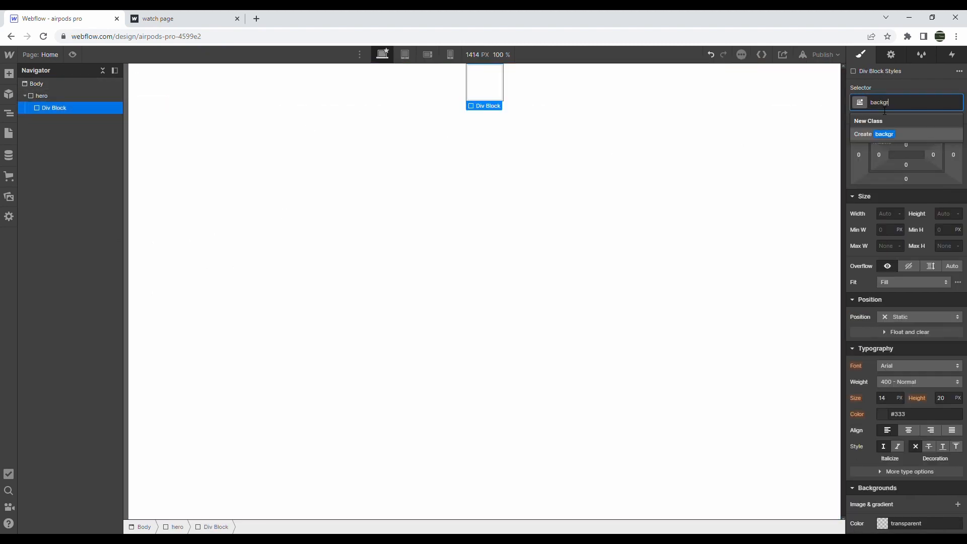
key("Return")
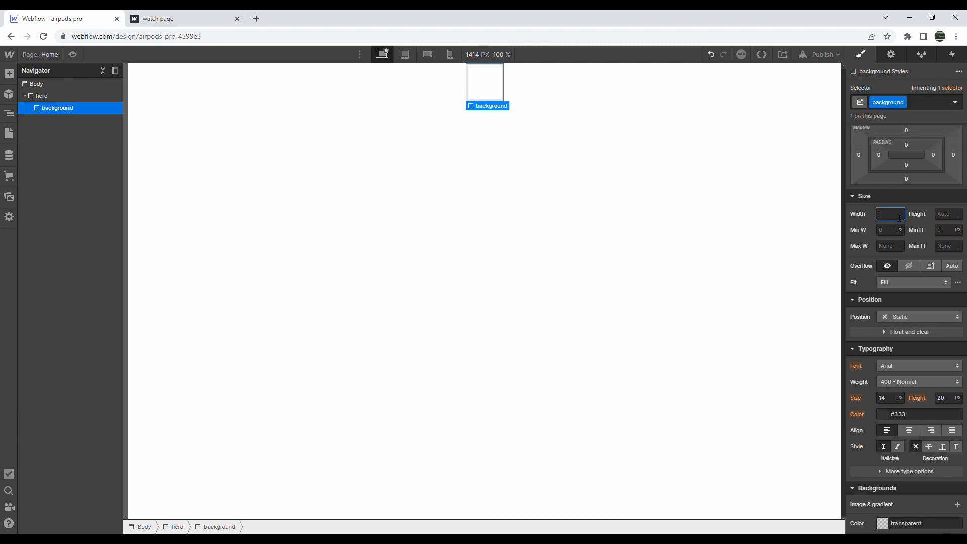
Set the background block's width to 100% and its height to 100vh
type("100%")
key("Tab")
type("100vh")
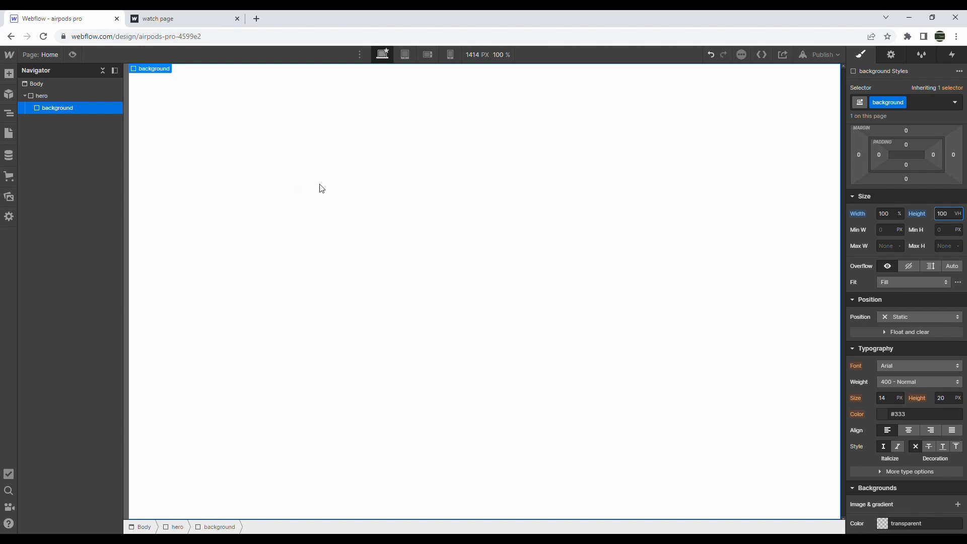
Set the Body element's background colour to black
left_click(50, 84)
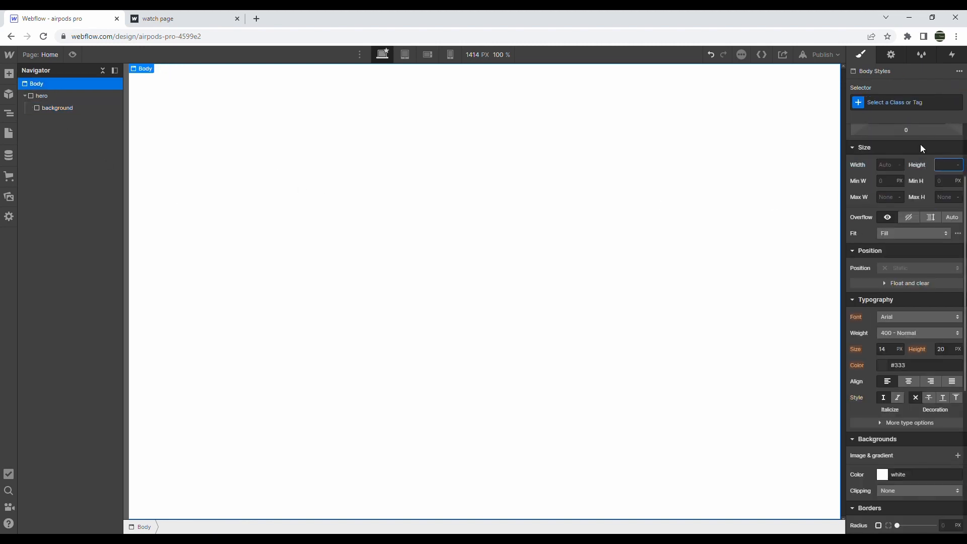
scroll(945, 285, "down", 3)
scroll(944, 285, "down", 3)
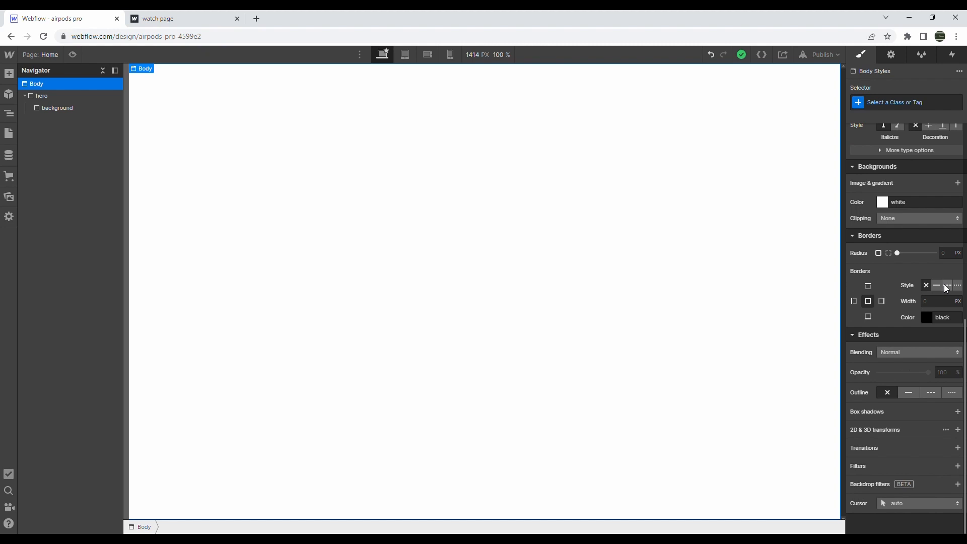
left_click(882, 202)
left_click_drag(892, 230, 797, 333)
left_click(879, 153)
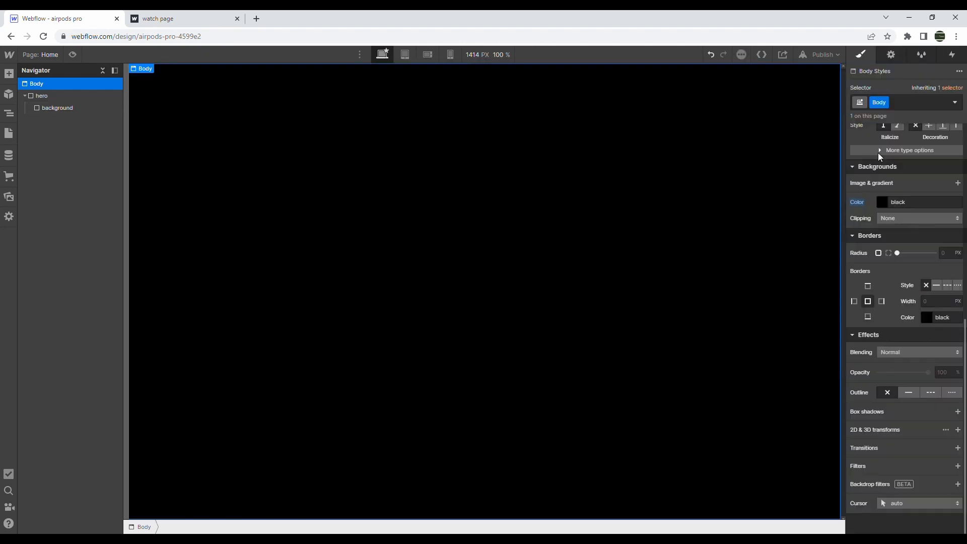
Place the airpods.json Lottie animation from the project assets inside the background block, keeping its default animation settings
left_click(362, 188)
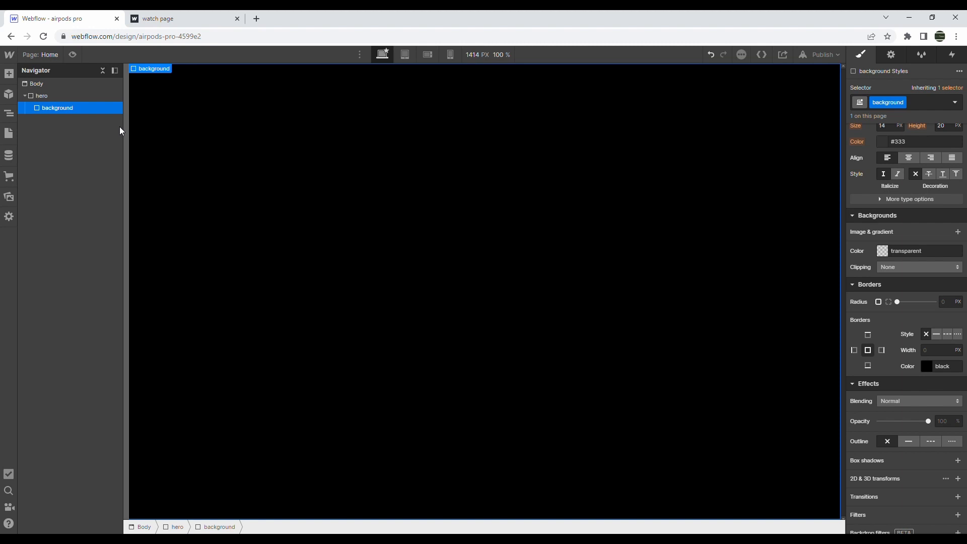
left_click(13, 195)
left_click_drag(56, 176, 324, 160)
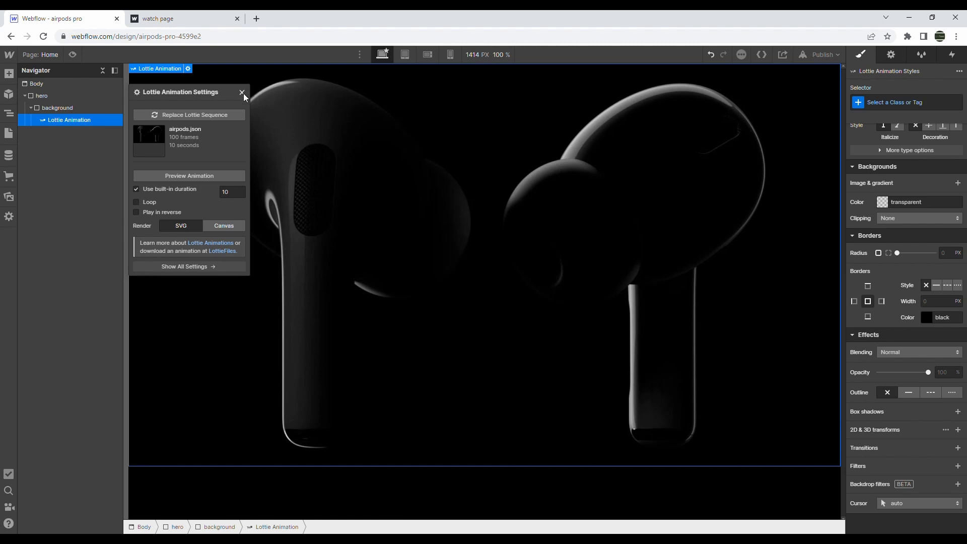
left_click(242, 92)
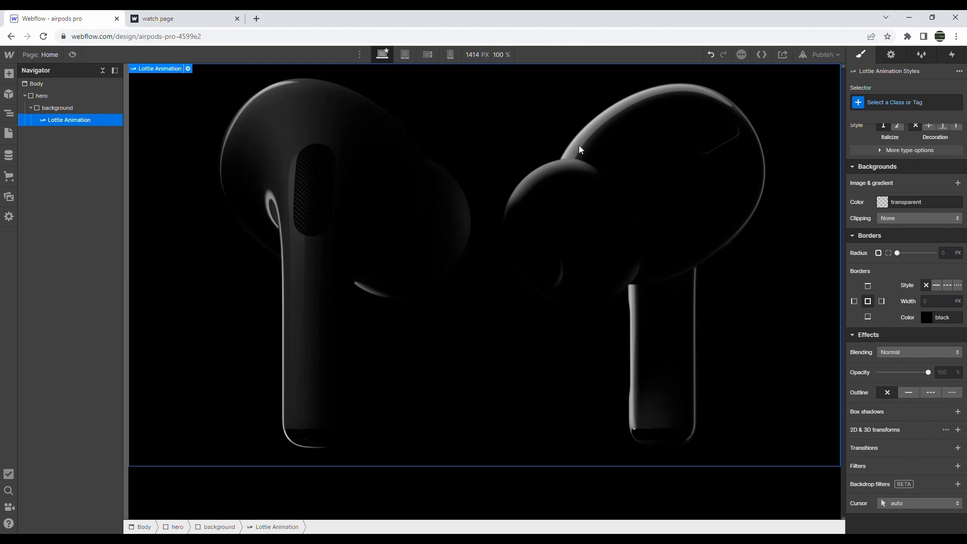
Give the Lottie animation element the class lottie
left_click(911, 104)
type("lottie")
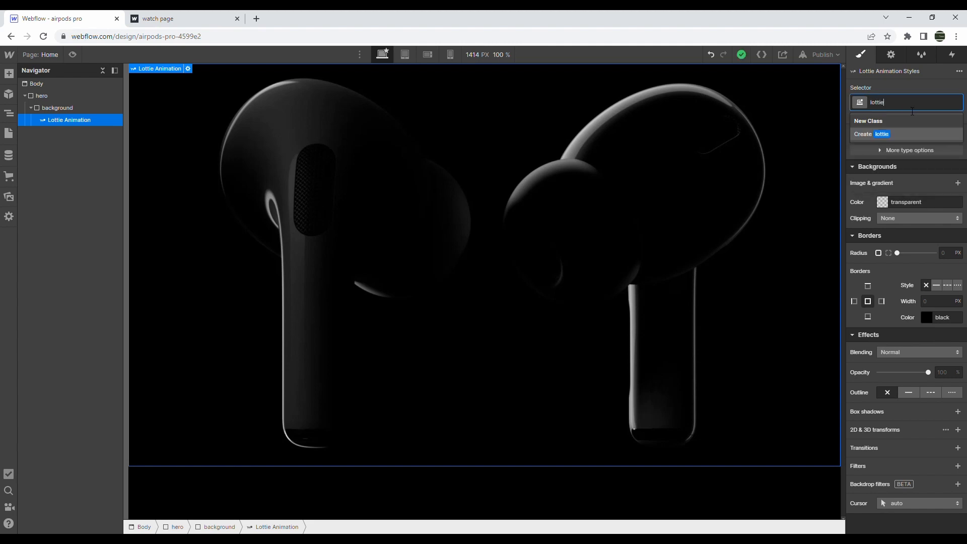
key("Return")
Set the lottie element's height to 80% and its maximum width to 1280 px
scroll(913, 225, "up", 8)
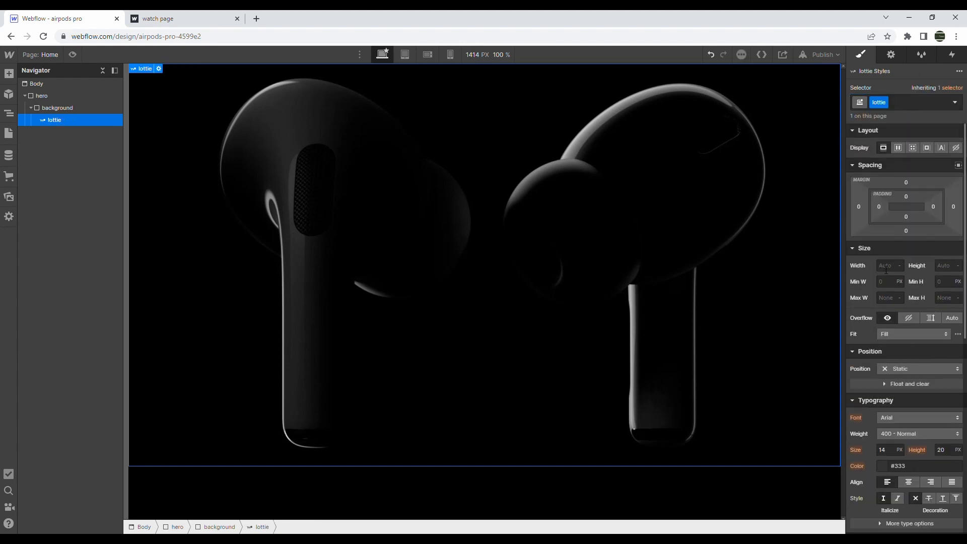
left_click(946, 273)
type("80%")
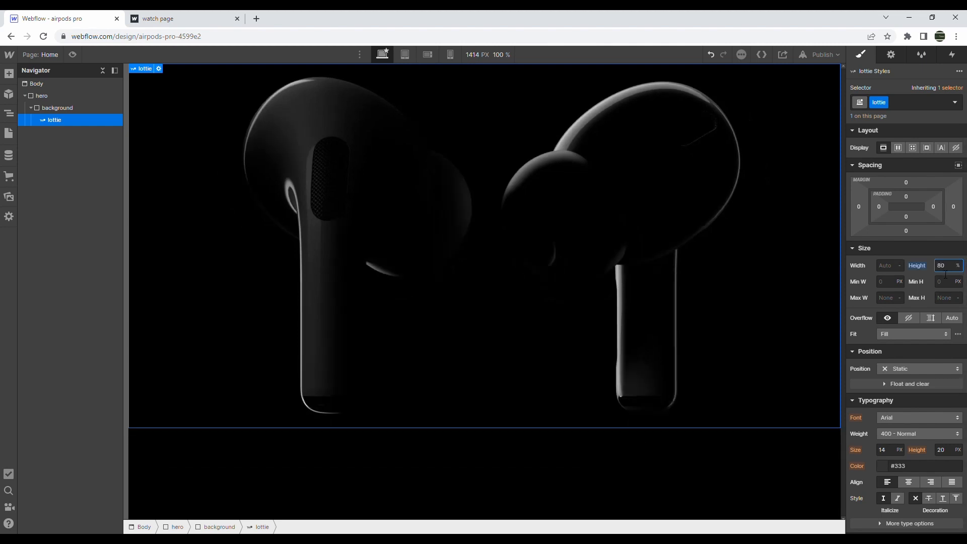
left_click(899, 300)
type("1280")
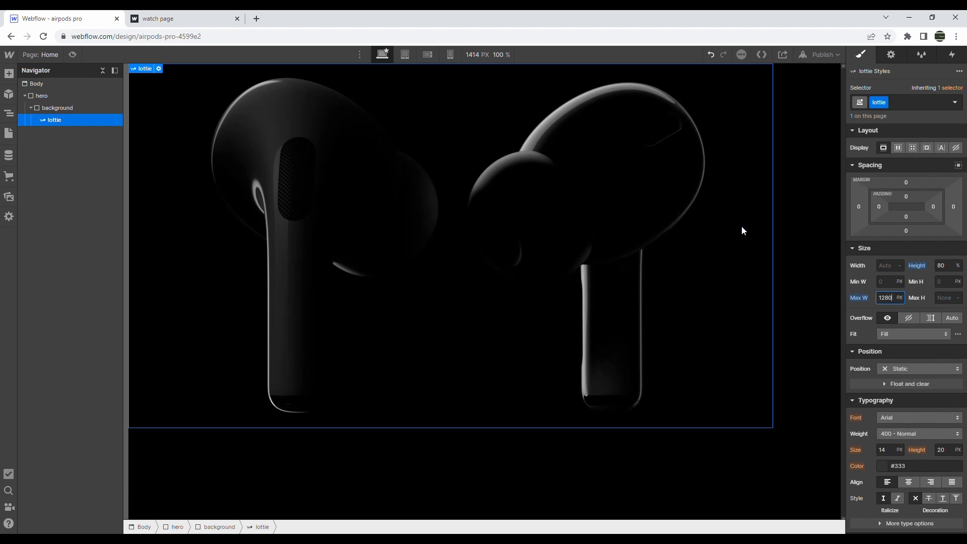
Make the background block a vertical flex layout with its content centred in both alignment and justification
left_click(81, 107)
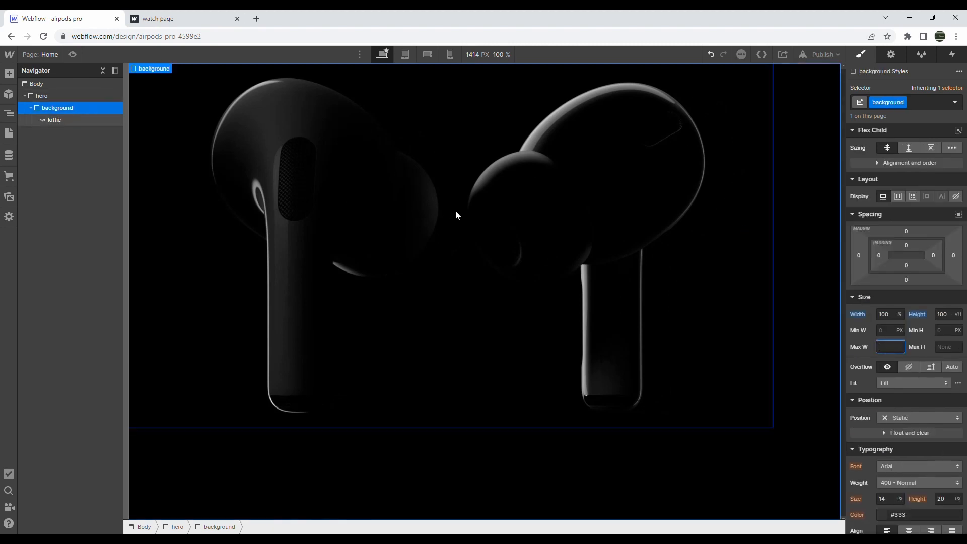
left_click(899, 196)
left_click(902, 237)
left_click(903, 253)
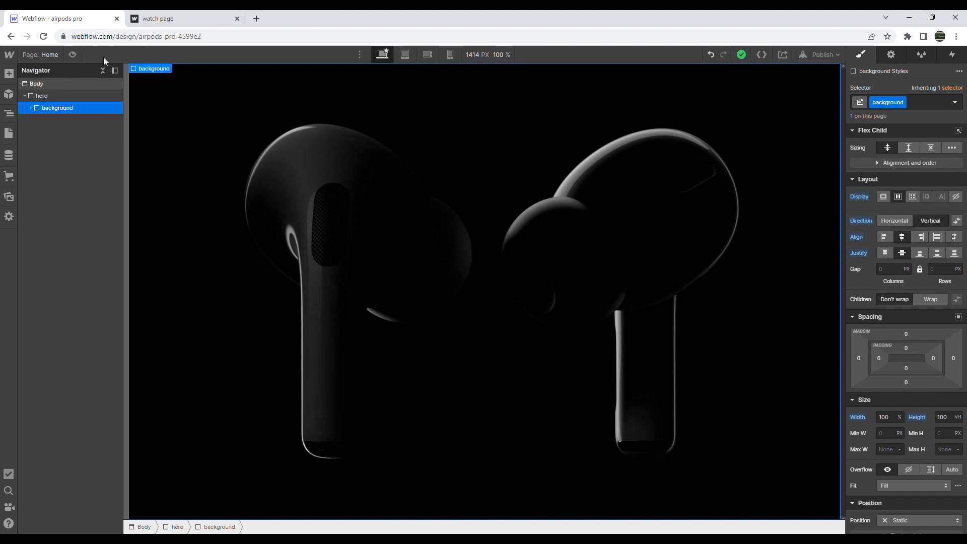
Add a div block inside hero, below the background block, and give it the class text-container
key("ctrl+Tab")
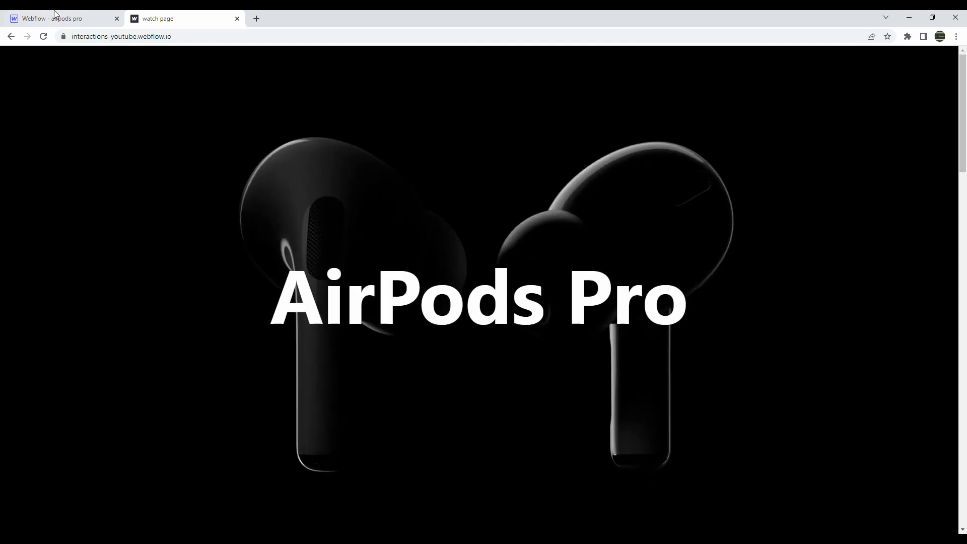
left_click(56, 15)
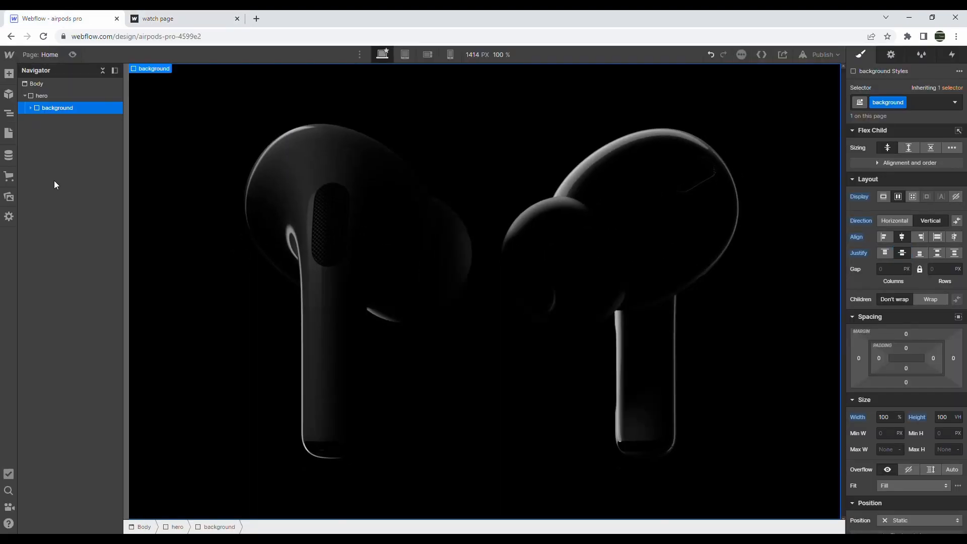
left_click(8, 73)
left_click_drag(49, 251, 81, 121)
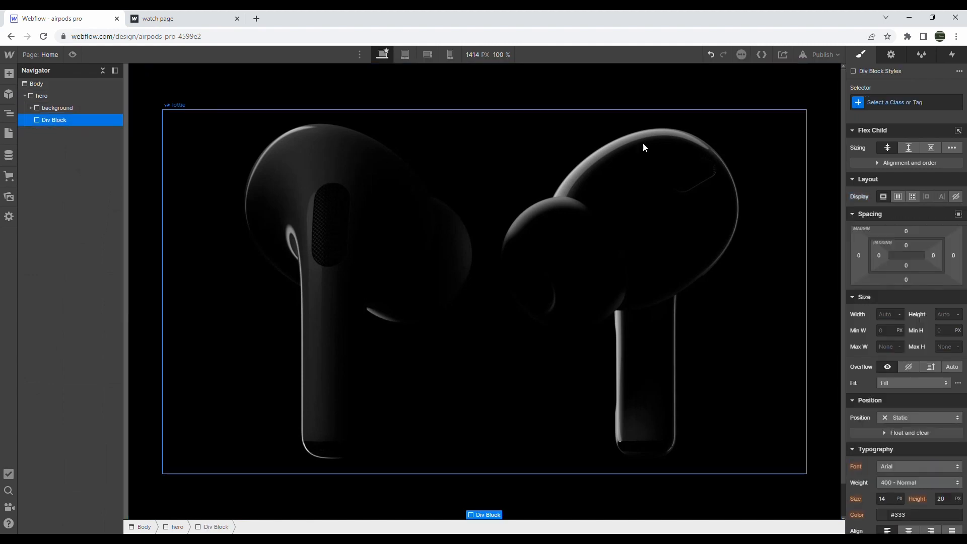
left_click(886, 103)
type("text-container")
key("Return")
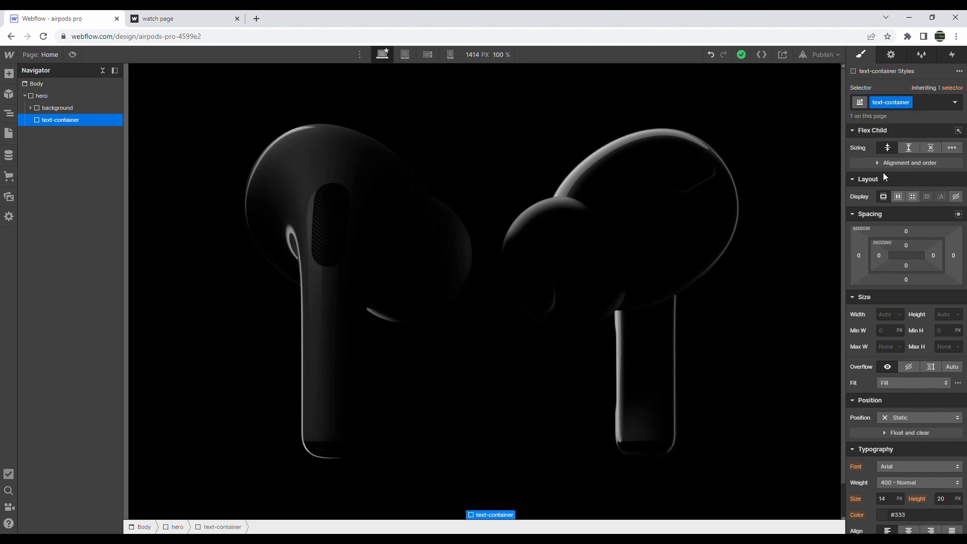
Set the text-container's width to 100% and its maximum width to 1280 px
type("100%")
left_click(886, 349)
type("12")
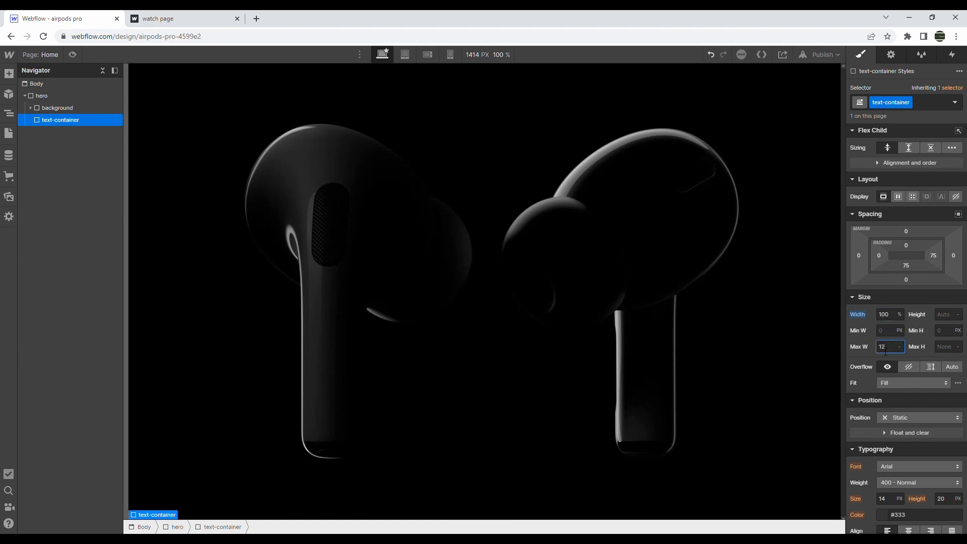
type("80")
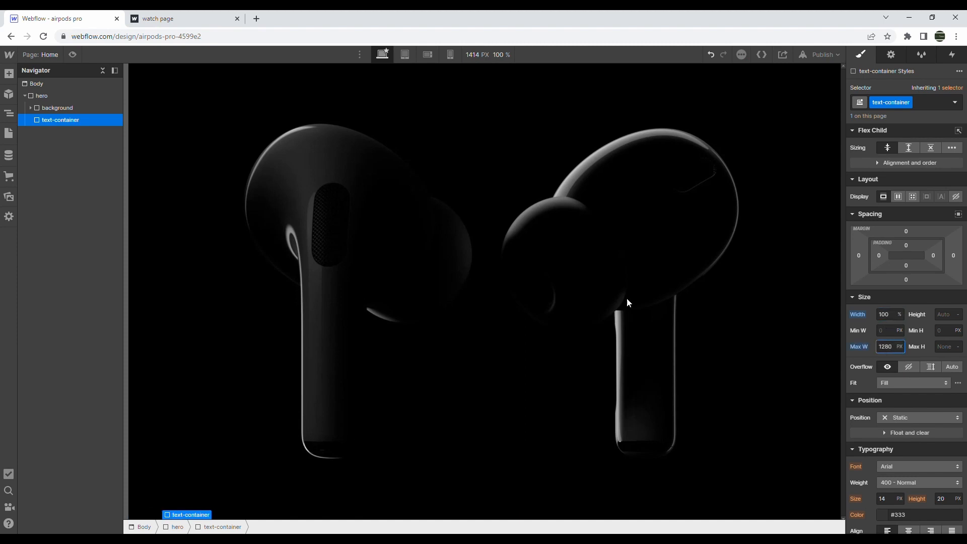
Make the text-container a vertical flex layout with centred alignment and centred justification
left_click(31, 107)
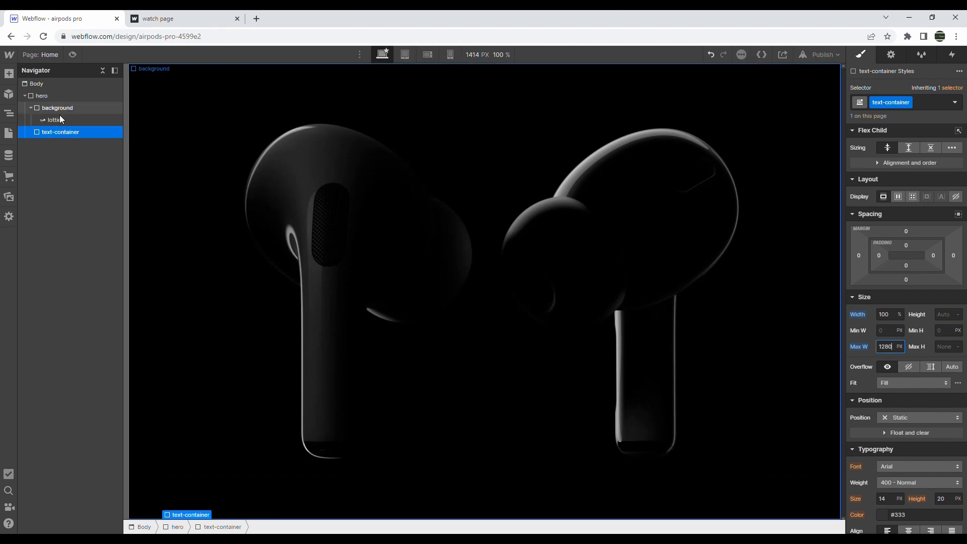
left_click(60, 118)
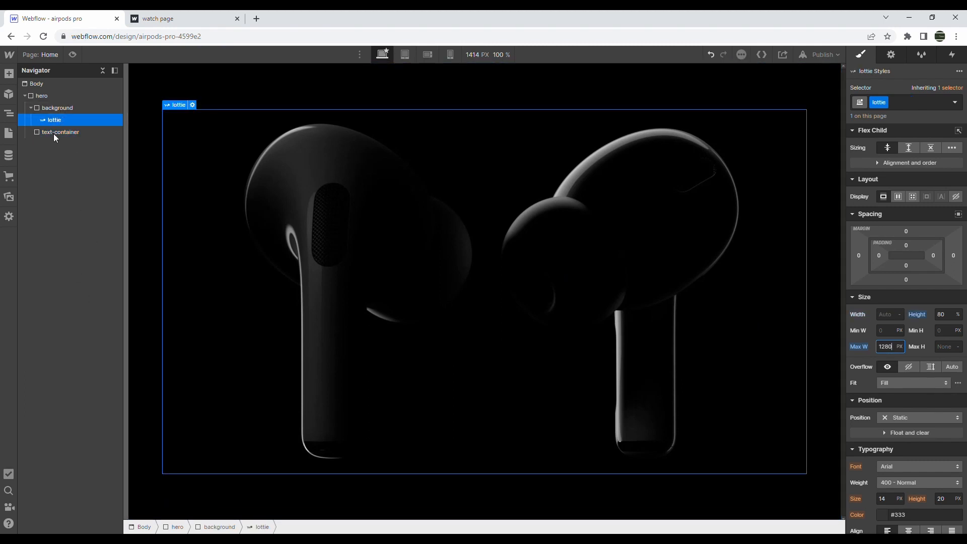
left_click(52, 130)
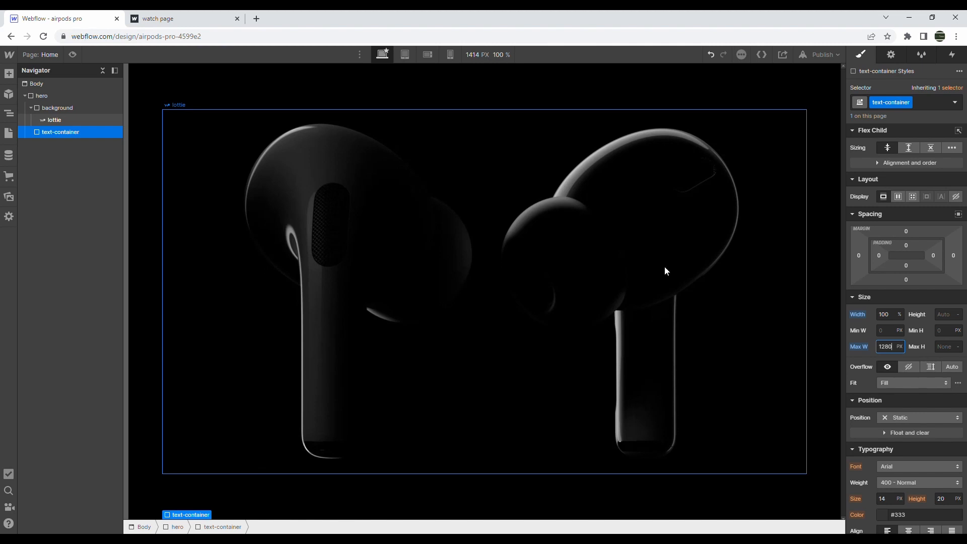
left_click(893, 197)
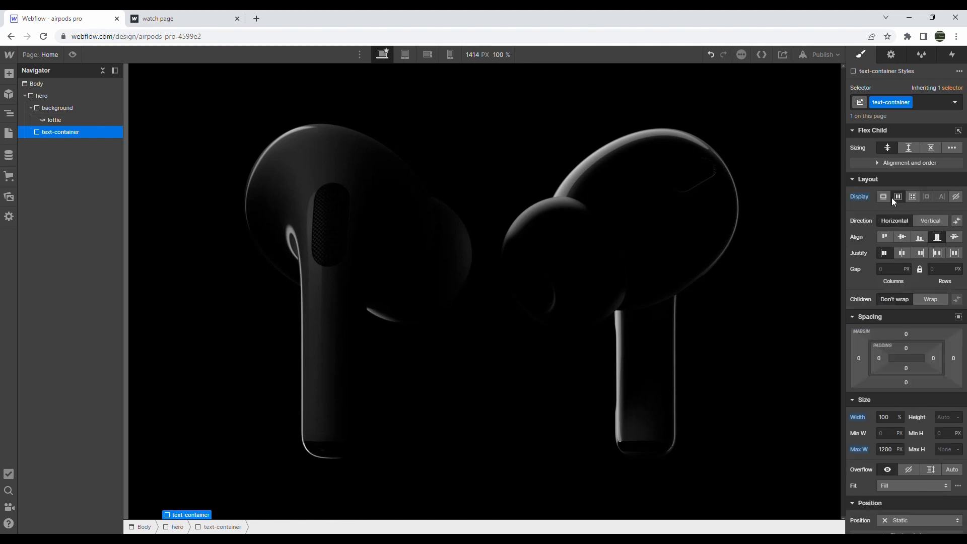
left_click(920, 226)
left_click(902, 237)
left_click(903, 253)
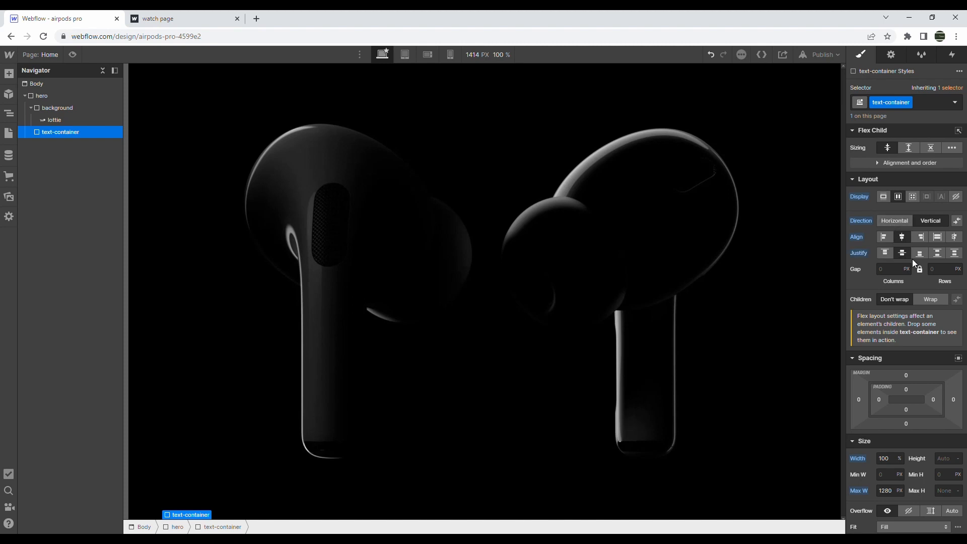
scroll(932, 351, "down", 3)
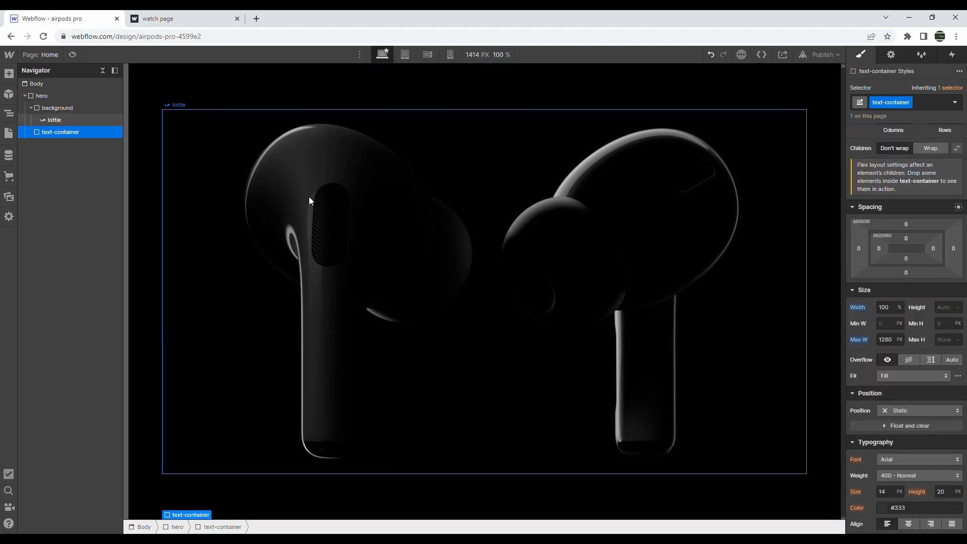
Add a div block inside text-container and give it the class heading-container
left_click(8, 74)
left_click_drag(49, 272, 77, 151)
left_click(885, 104)
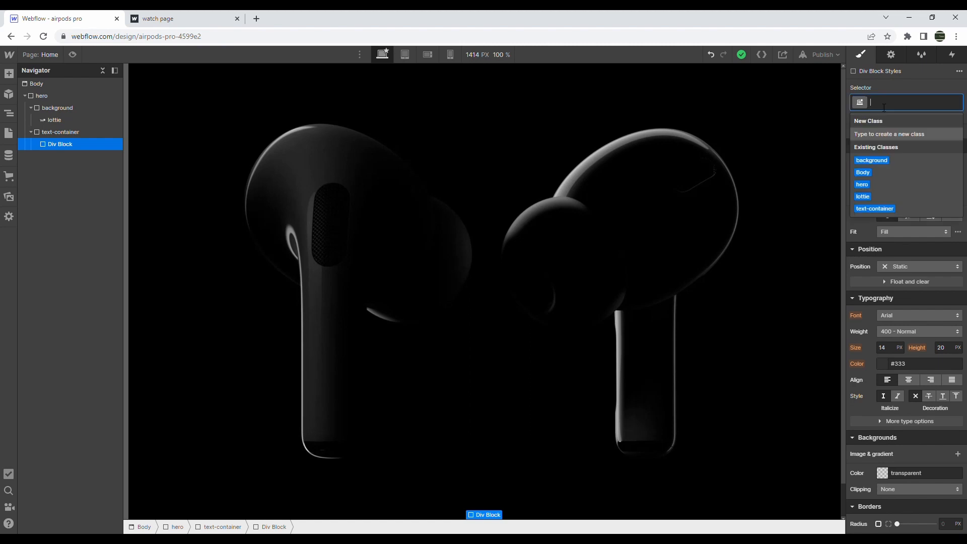
type("heading-co")
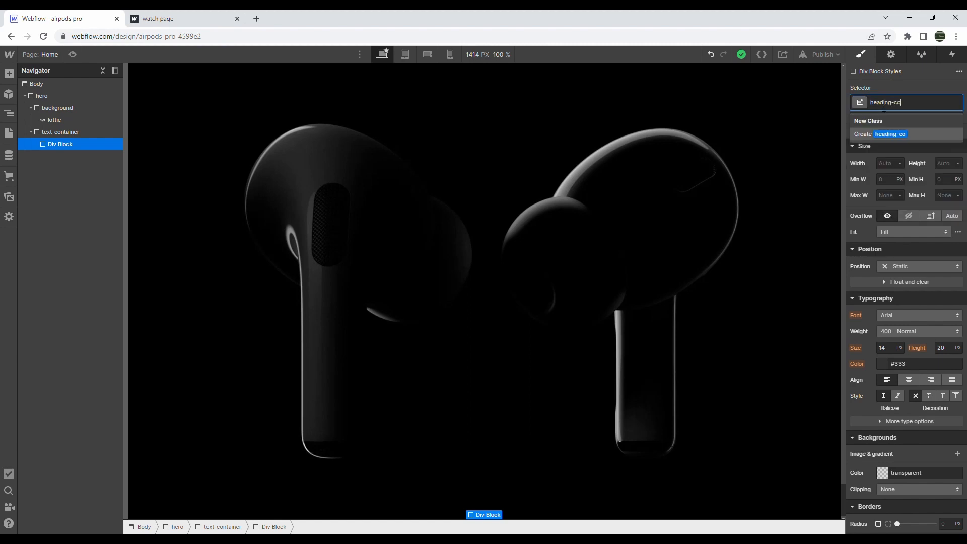
type("ntainer")
key("Return")
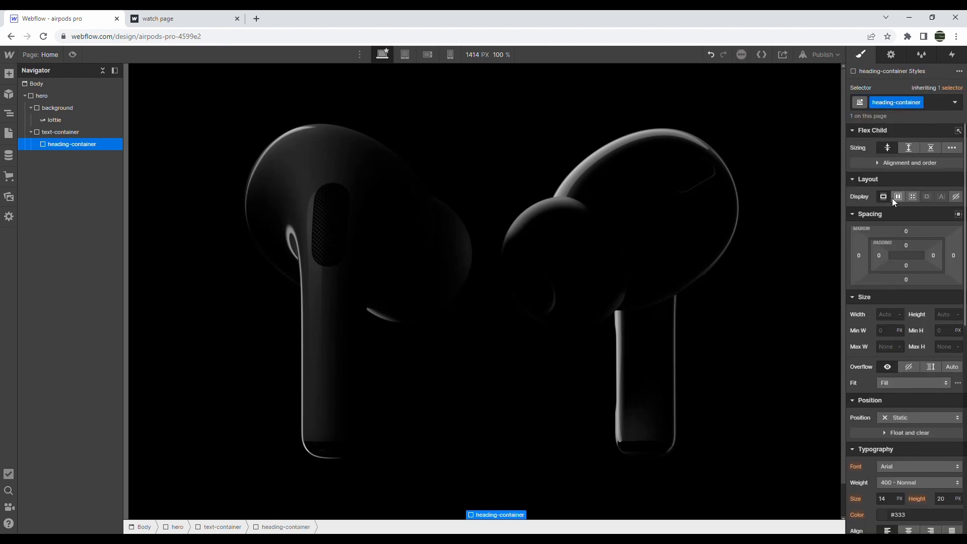
Make the heading-container a horizontal flex layout with centred alignment and centred justification
left_click(898, 196)
left_click(905, 222)
left_click(903, 235)
left_click(903, 252)
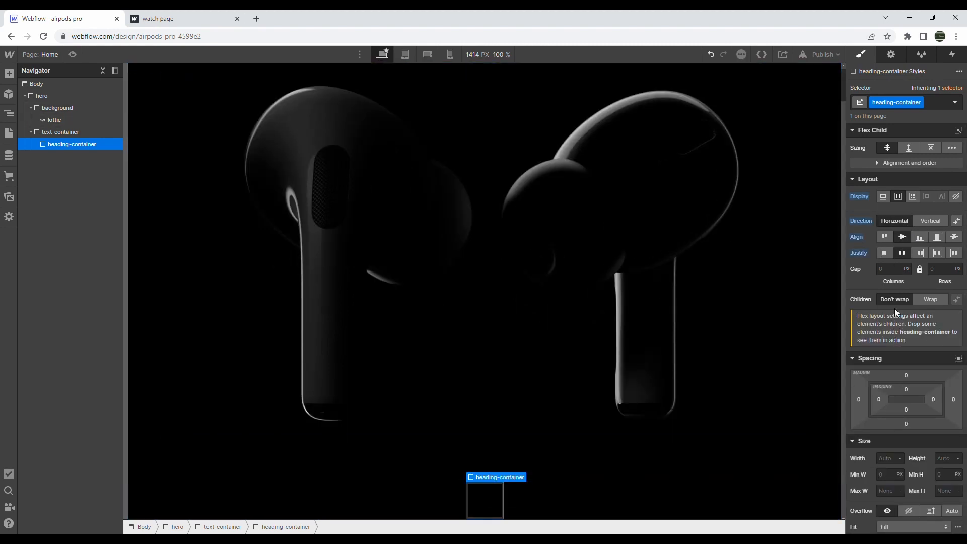
Set the heading-container's width to 100% and its height to 100 VH
left_click(894, 462)
type("100")
key("Tab")
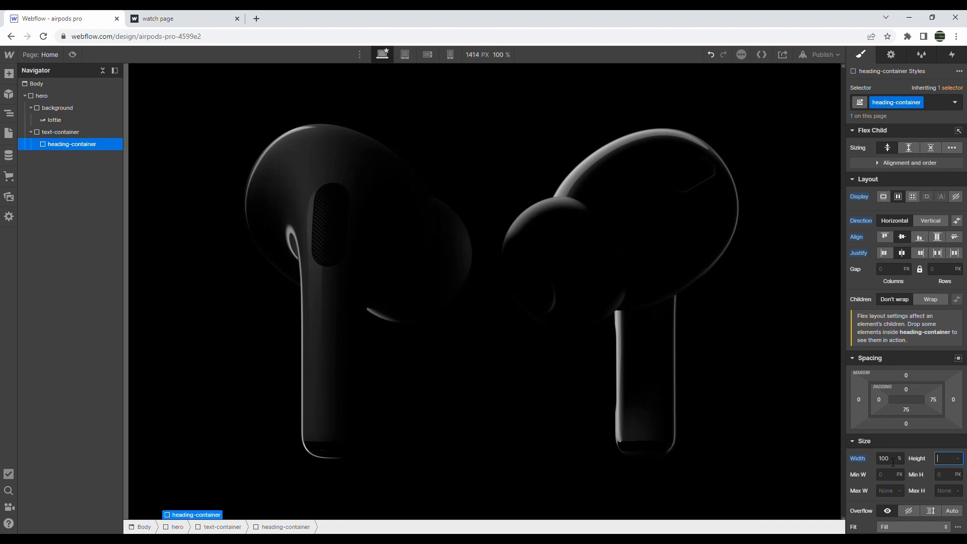
type("100vh")
scroll(564, 398, "down", 8)
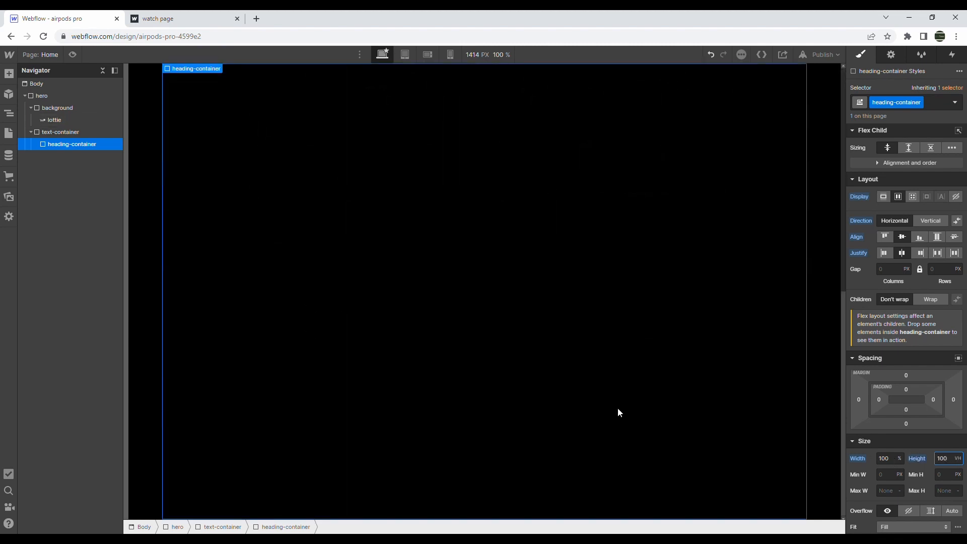
Set the heading-container's position to Fixed with a top offset of 0
scroll(902, 518, "down", 4)
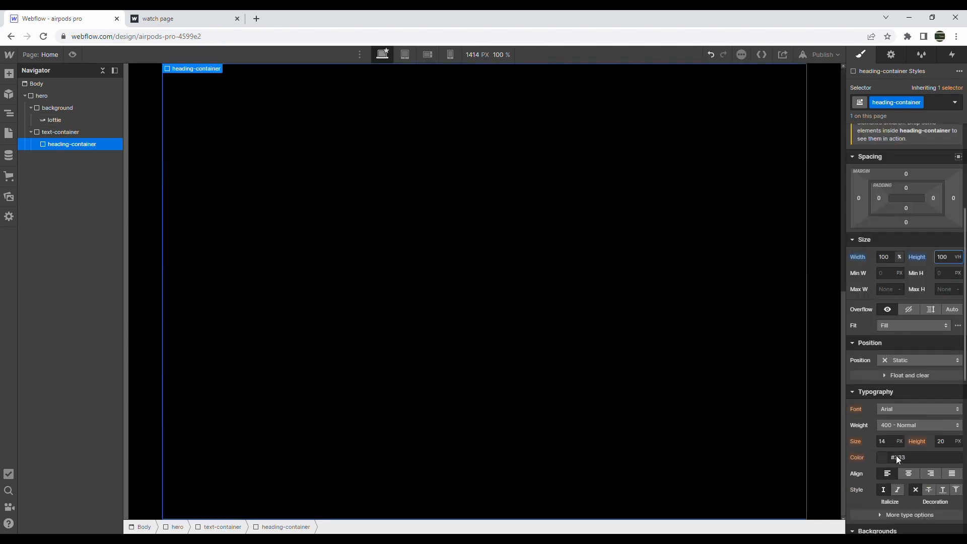
left_click(902, 363)
key("Return")
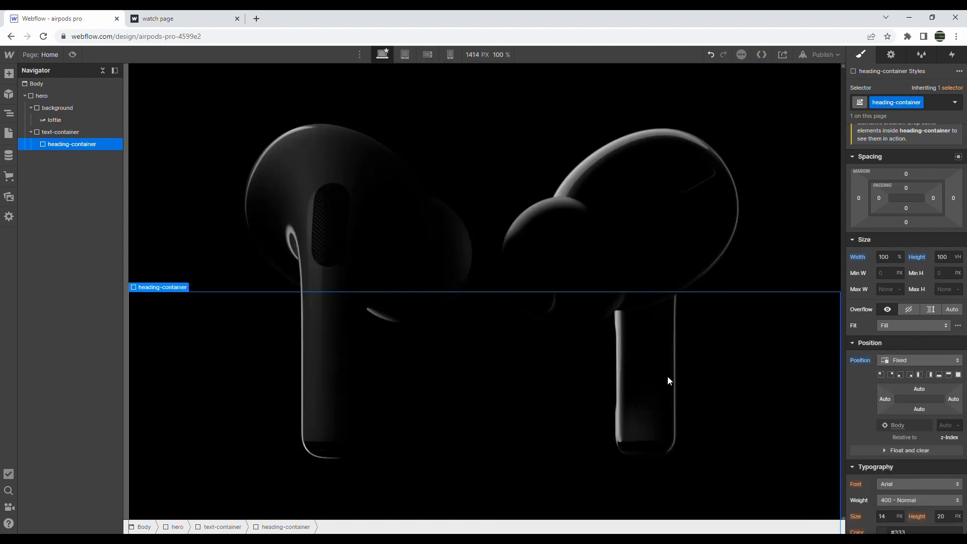
left_click(924, 388)
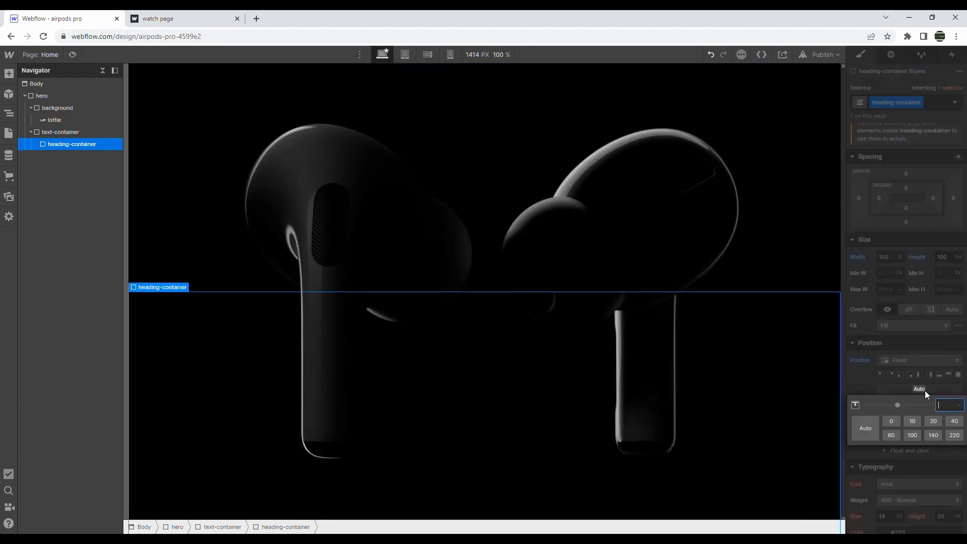
left_click(929, 427)
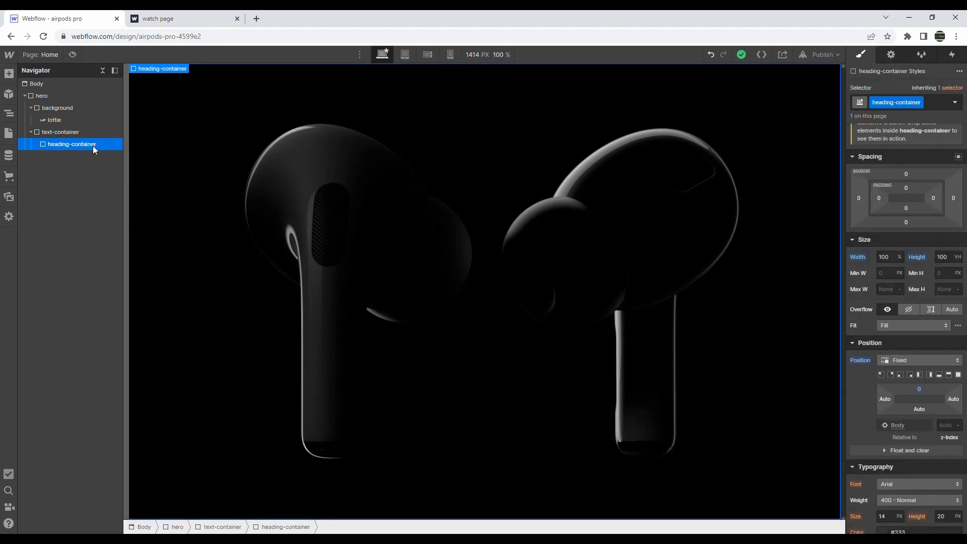
Add an H1 heading inside heading-container and give it the class heading
left_click(9, 73)
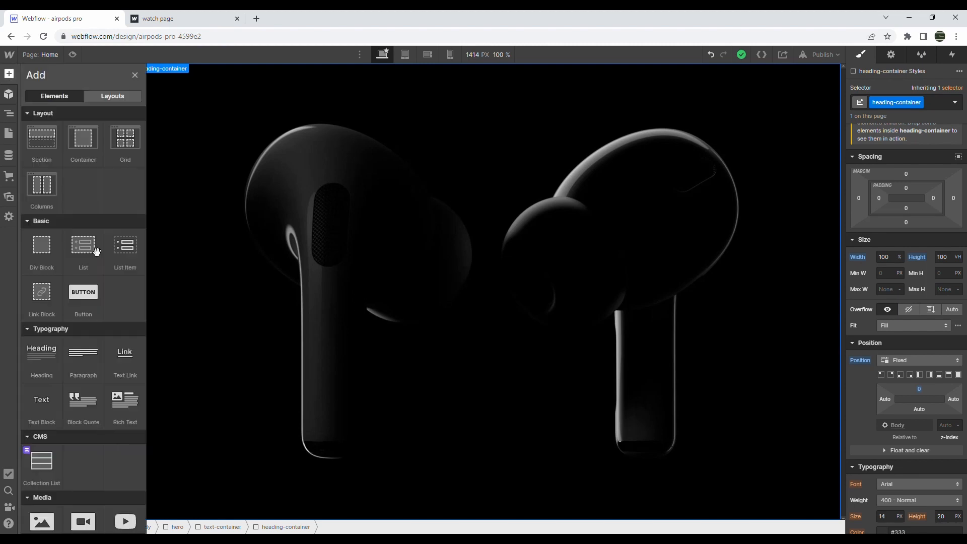
left_click_drag(42, 363, 77, 151)
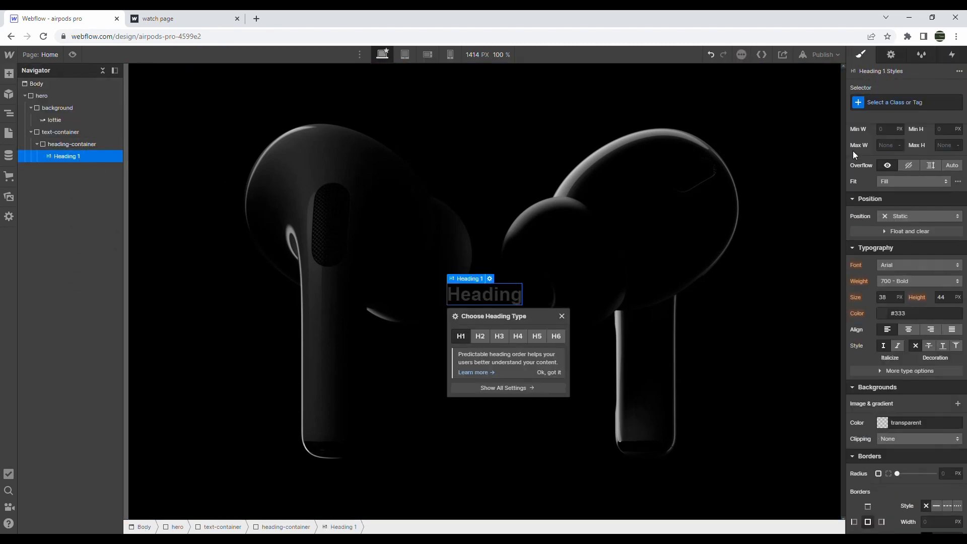
left_click(878, 103)
type("heading")
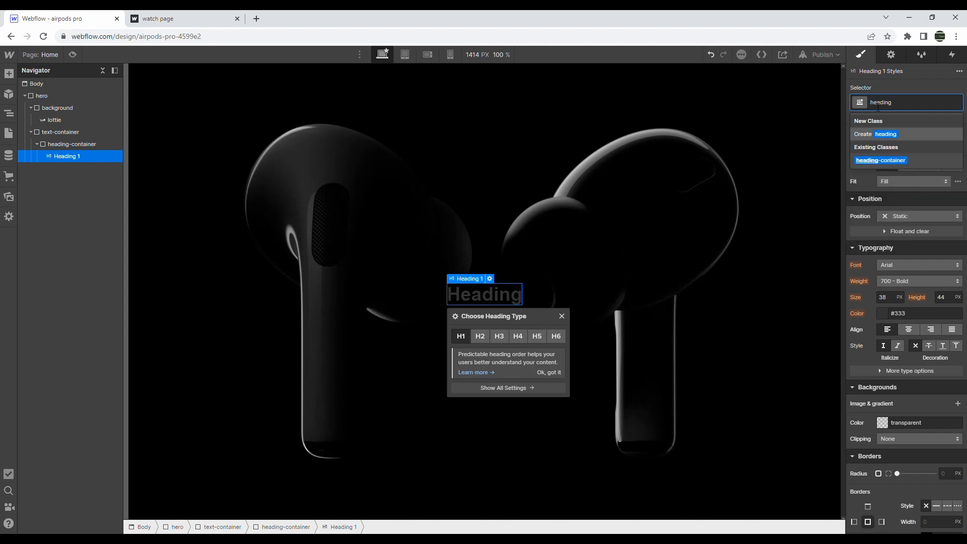
key("Return")
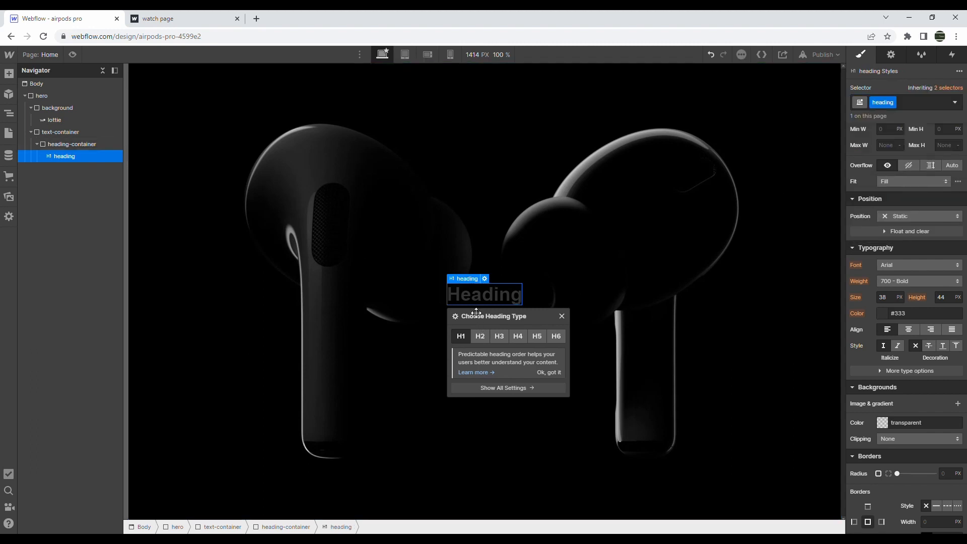
Replace the heading's placeholder text with "AirPods Pro", matching the capitalisation on the reference watch page
left_click(472, 299)
double_click(471, 298)
type("Ai")
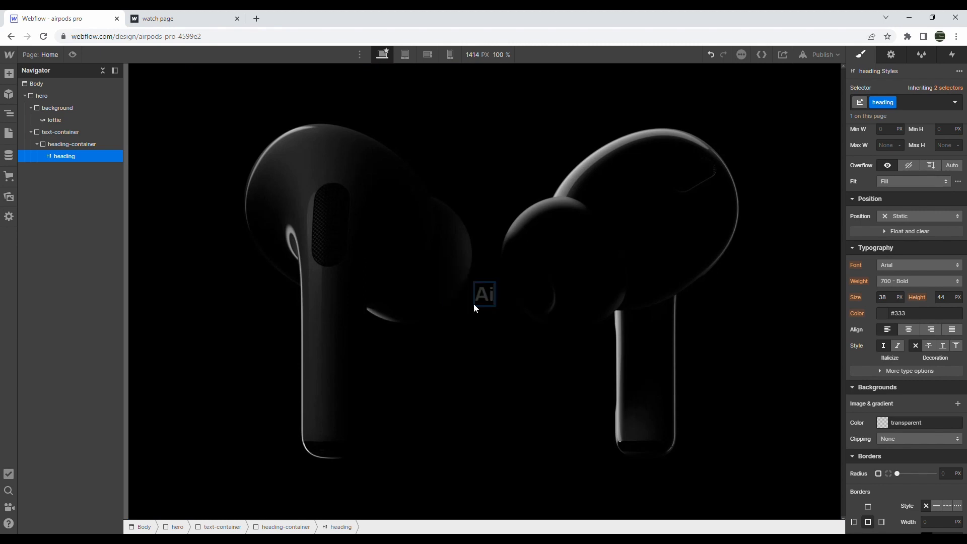
type("rpods Pro")
key("ctrl+Tab")
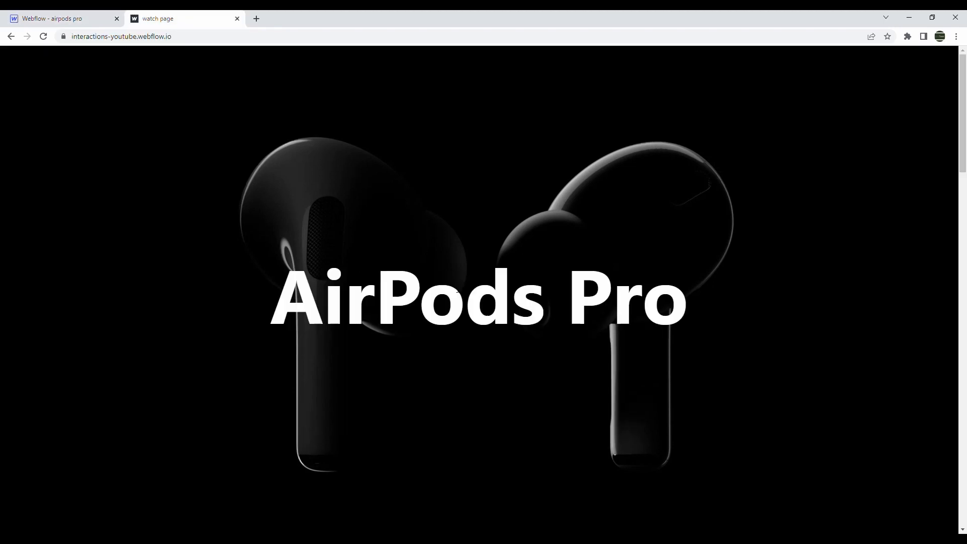
key("ctrl+Tab")
left_click(469, 295)
key("BackSpace")
type("P")
key("ctrl+a")
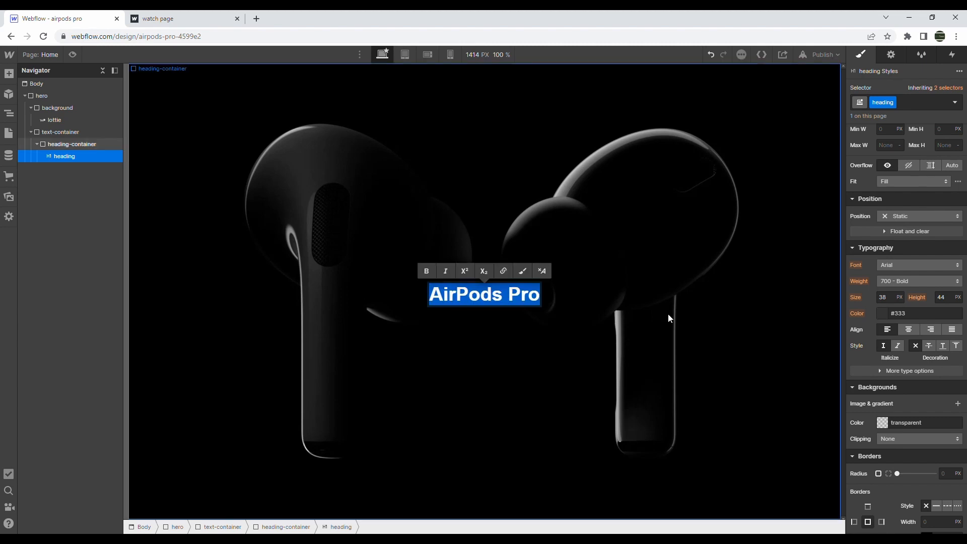
Set the heading's font to system-ui and its text colour to white
left_click(893, 264)
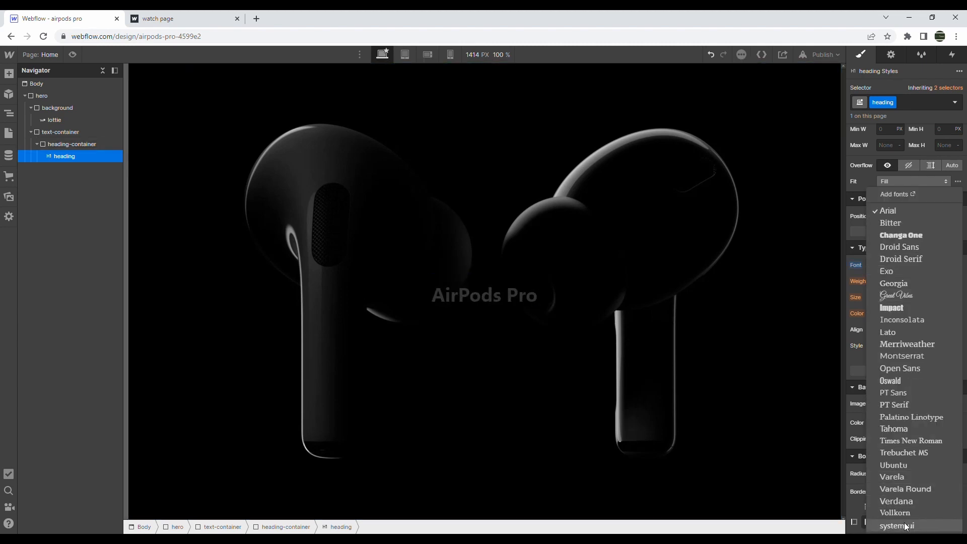
left_click(907, 527)
left_click(881, 314)
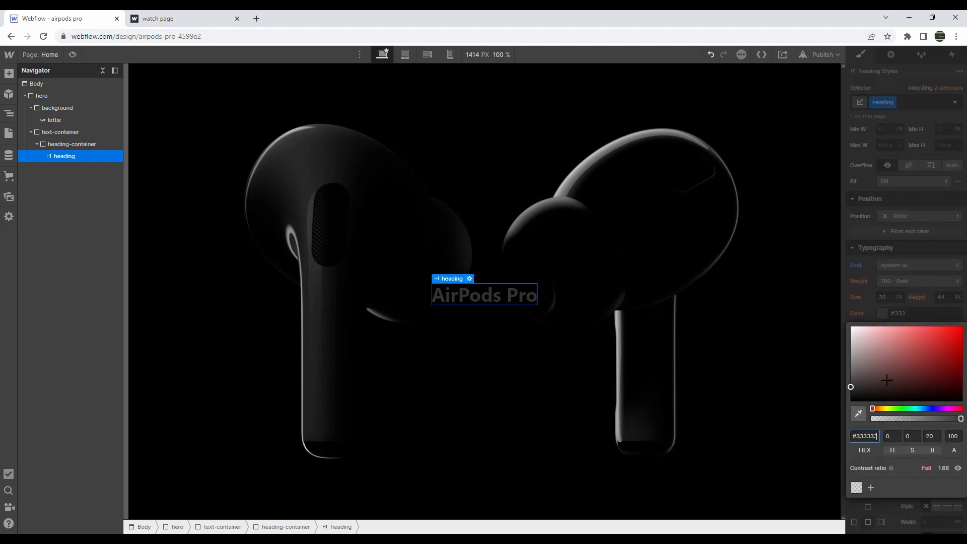
left_click_drag(888, 381, 796, 247)
left_click(798, 248)
Set the heading's font size to 150 px and centre-align its text
left_click(886, 297)
type("150")
key("Return")
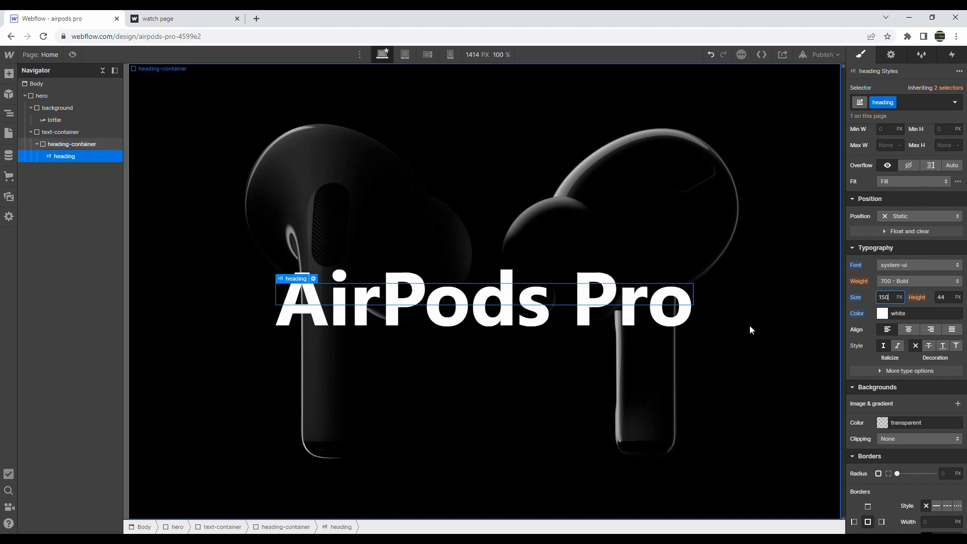
left_click(909, 330)
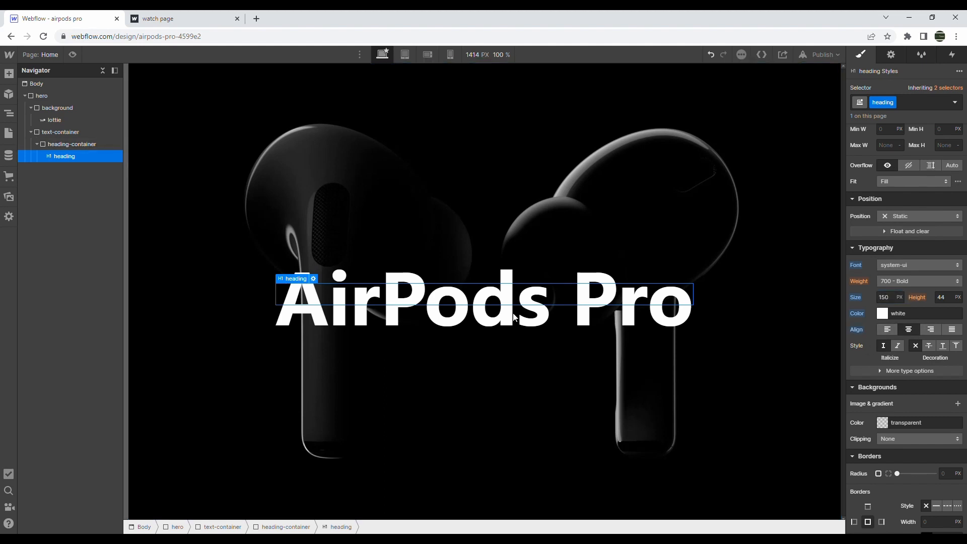
Add a div block inside text-container, below heading-container, and give it the class scroll-container
left_click(79, 145)
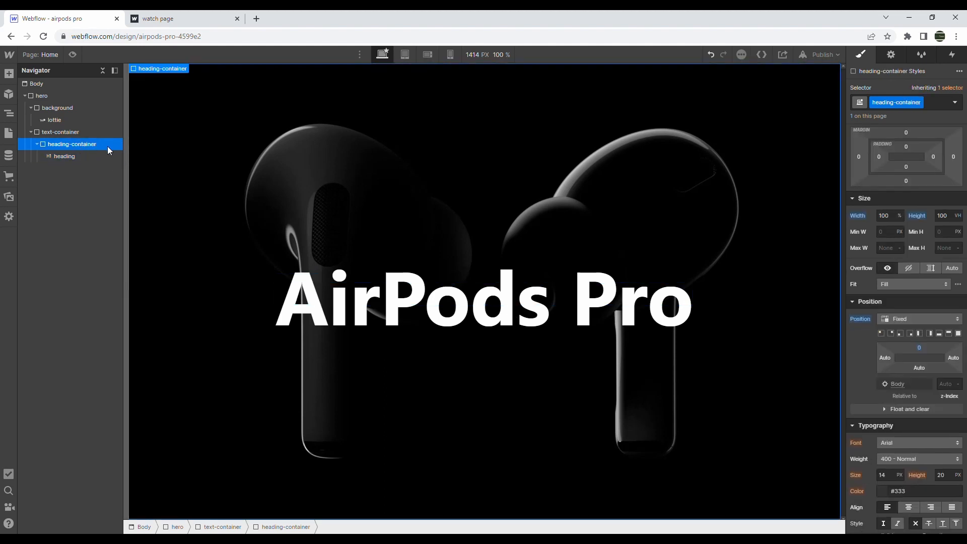
left_click(37, 144)
left_click(9, 80)
left_click_drag(39, 188, 81, 168)
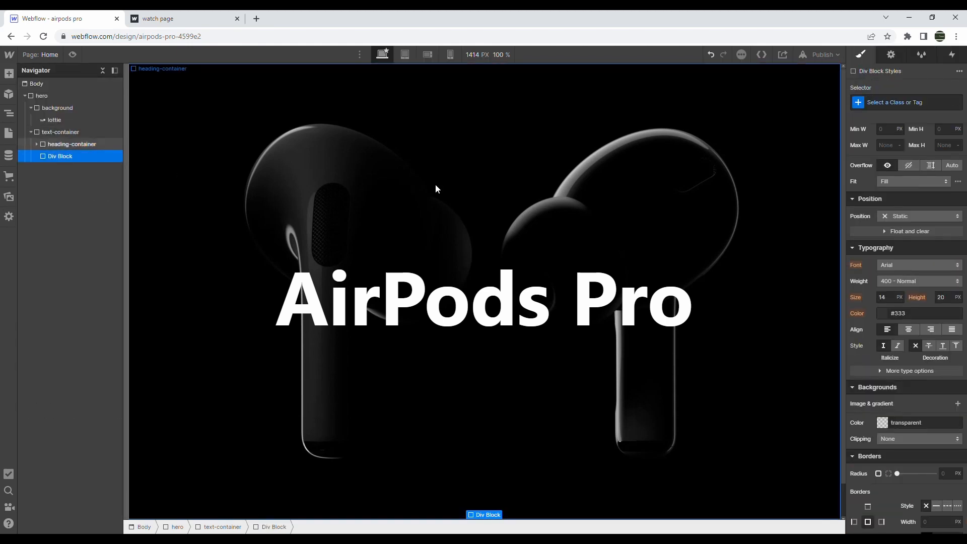
left_click(890, 106)
type("scrol")
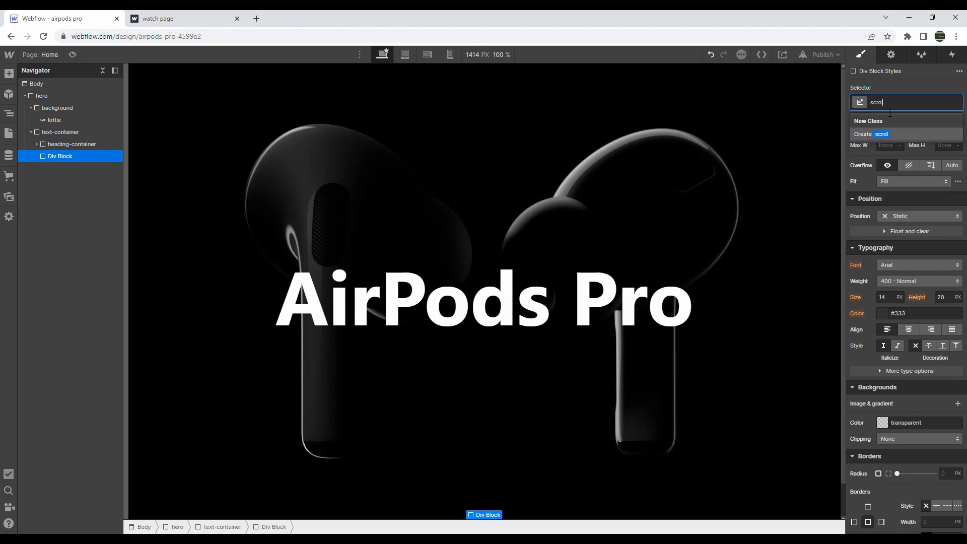
type("l-container")
key("Return")
Set scroll-container's width to 100%, its height to 300 VH and its maximum width to 1280 px
left_click(889, 314)
type("100%")
key("Tab")
type("300vh")
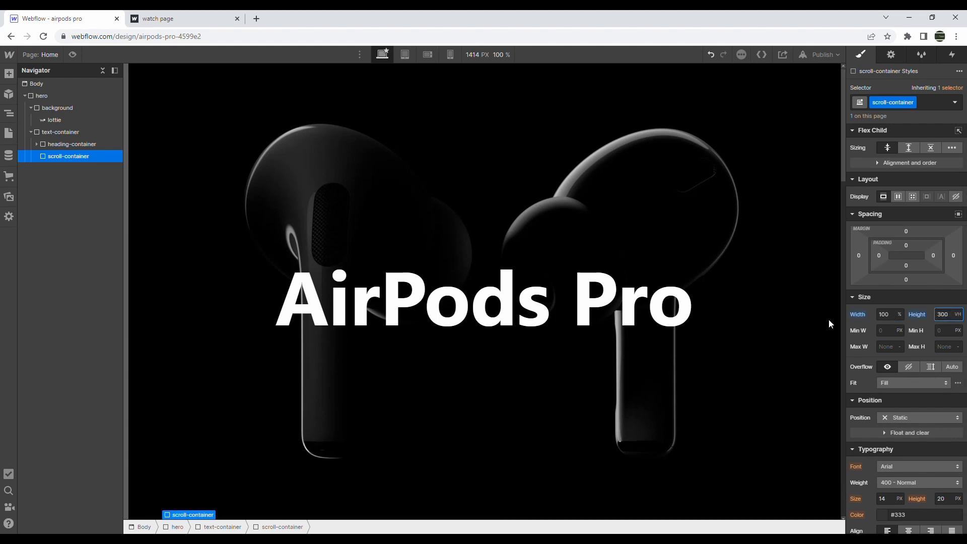
scroll(831, 324, "down", 5)
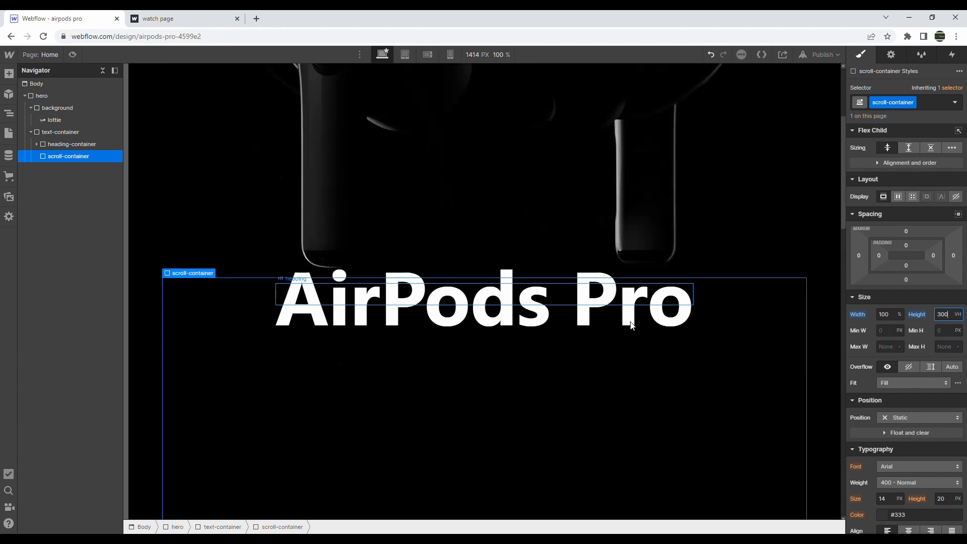
scroll(633, 325, "up", 5)
scroll(558, 309, "down", 6)
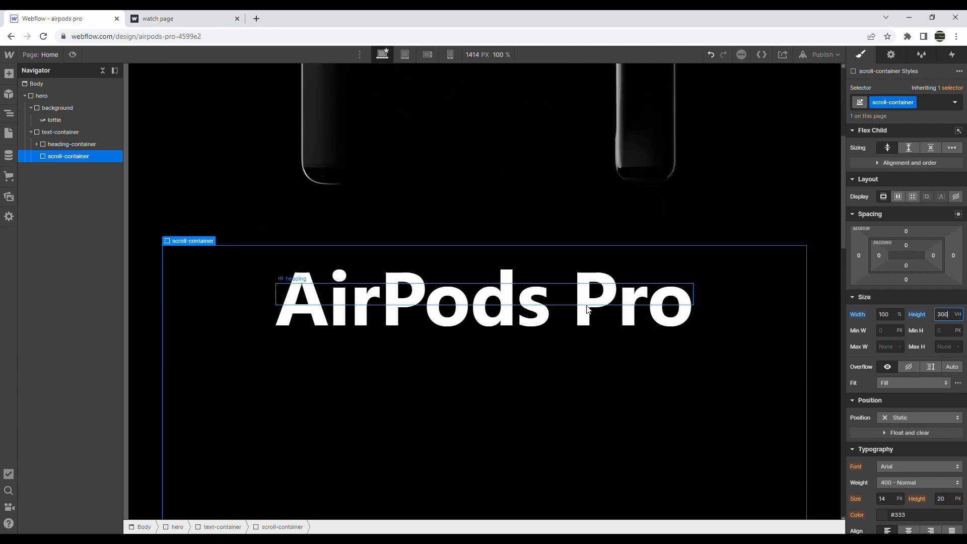
scroll(587, 309, "down", 4)
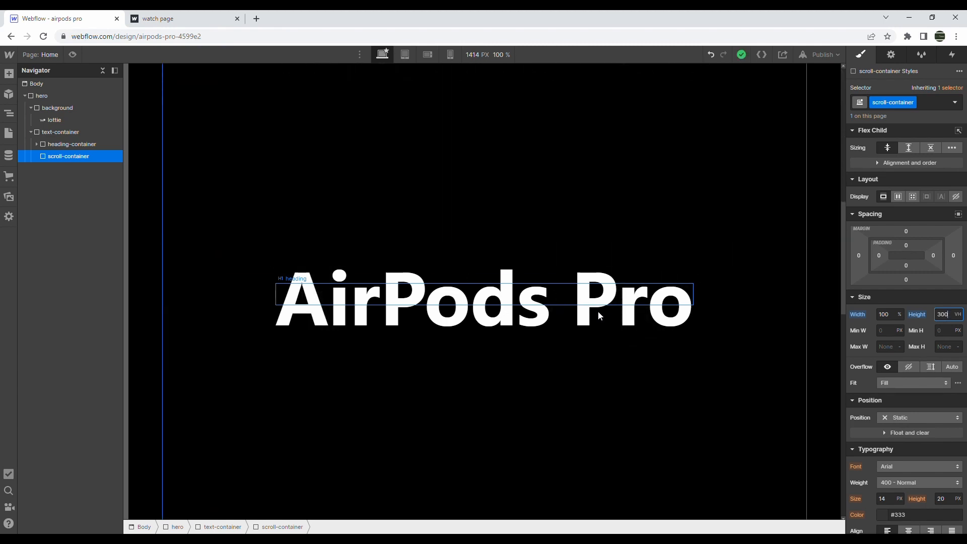
scroll(598, 310, "up", 2)
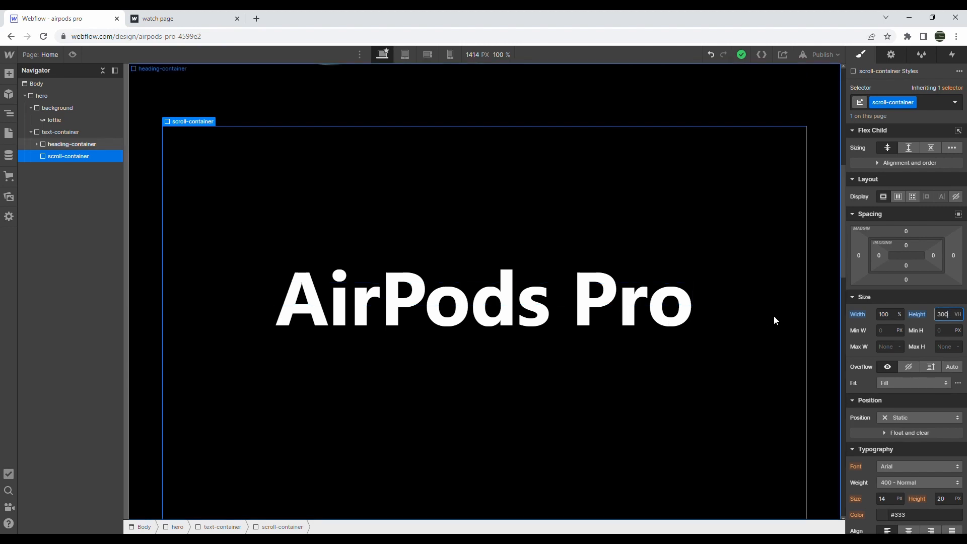
left_click(890, 347)
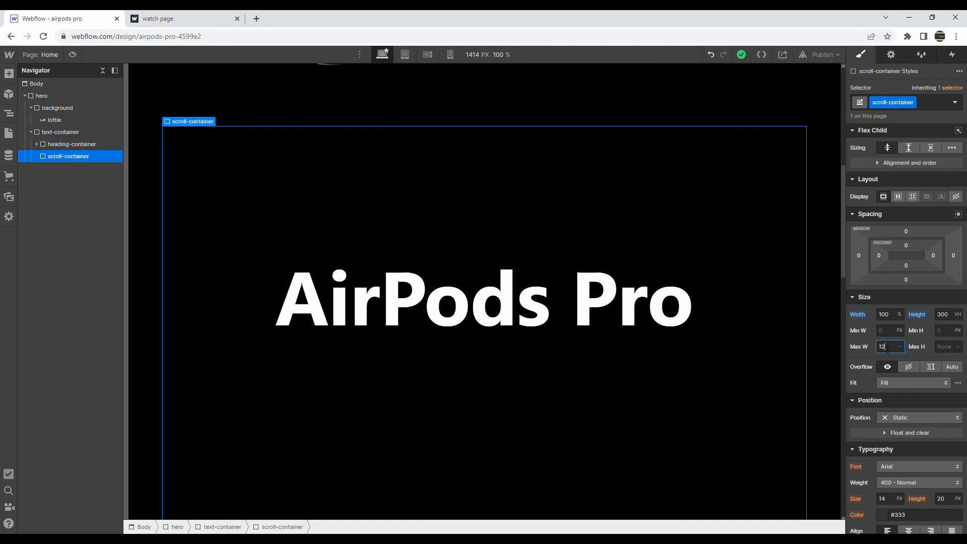
key("Return")
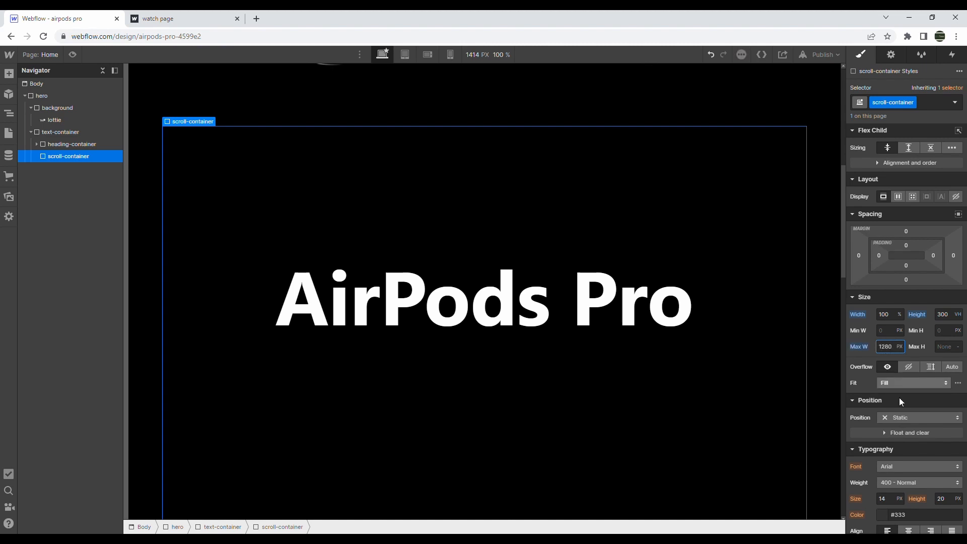
Try sticky positioning on scroll-container and relative positioning on text-container, and undo both position changes
left_click(904, 419)
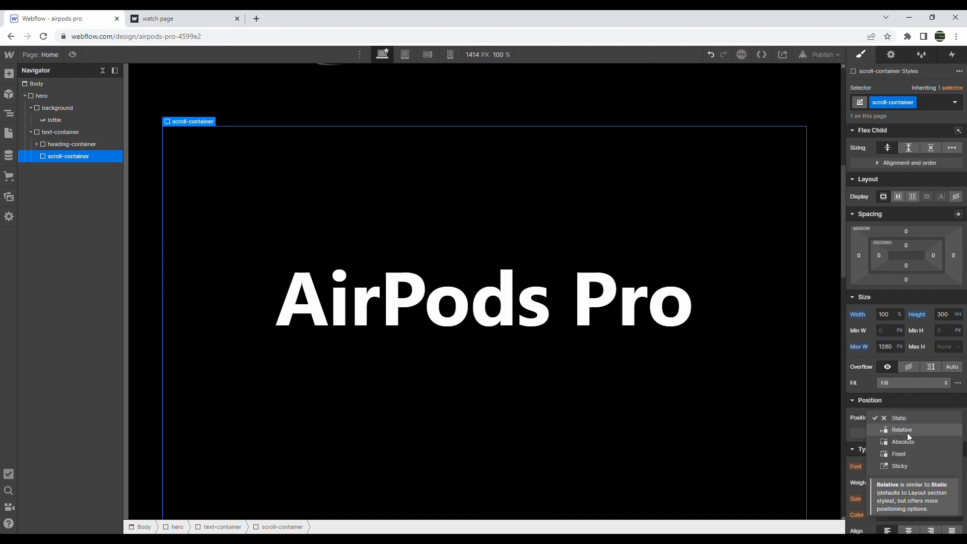
left_click(907, 465)
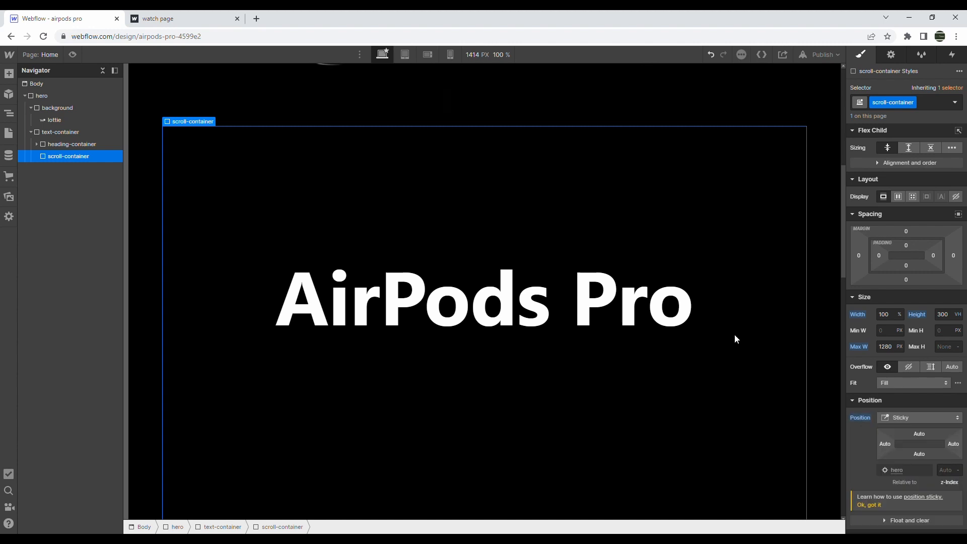
scroll(741, 332, "up", 6)
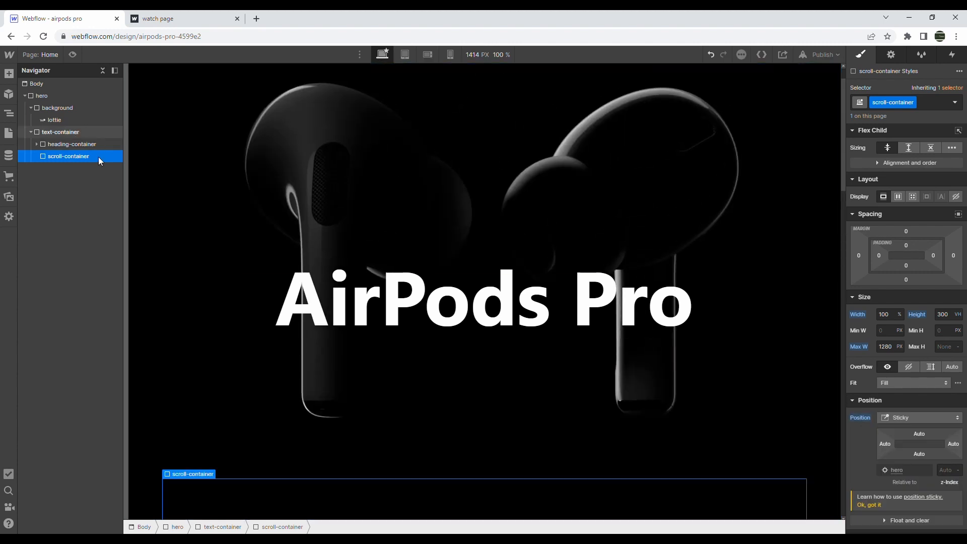
left_click(77, 132)
left_click(903, 522)
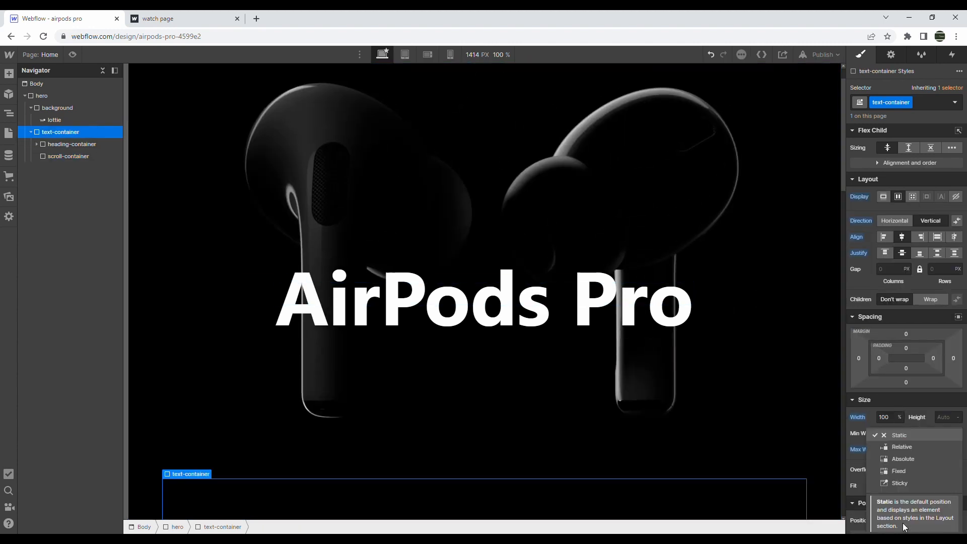
left_click(905, 446)
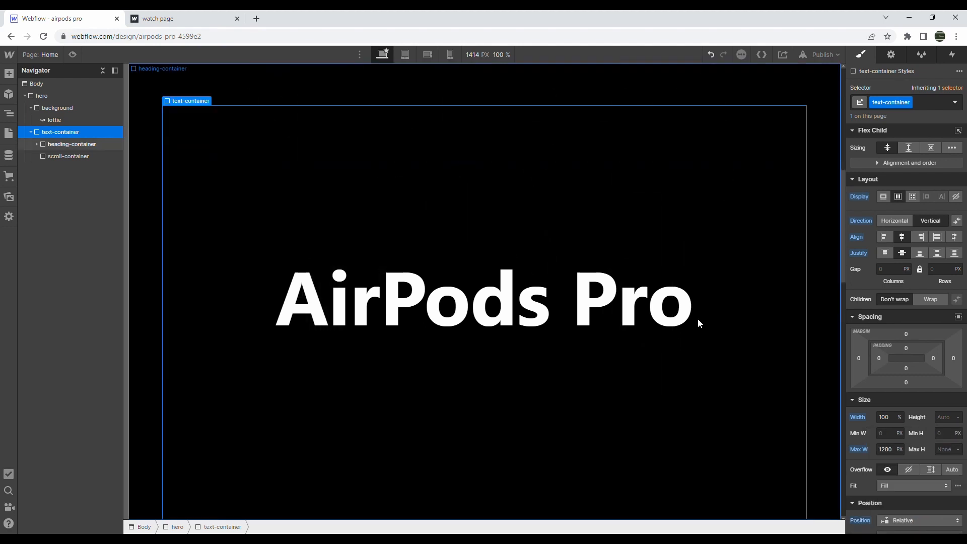
key("ctrl+z")
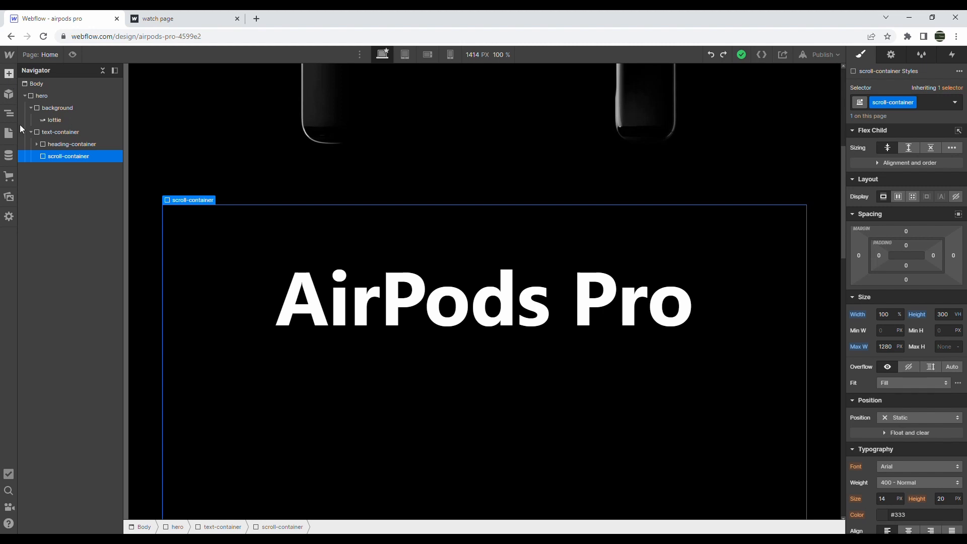
Add a div block inside scroll-container and give it the class scroll
left_click(10, 73)
left_click_drag(41, 252, 94, 166)
left_click(890, 103)
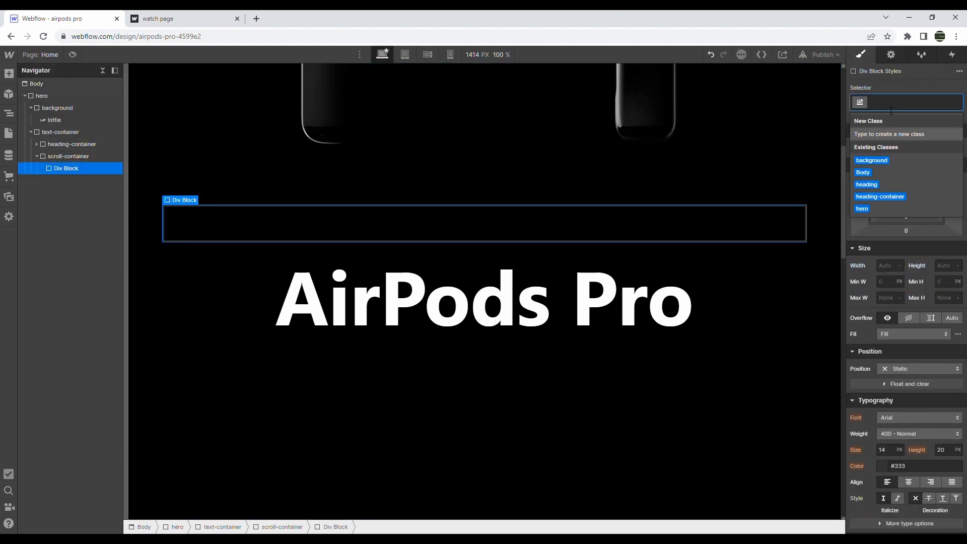
type("scroll")
key("Return")
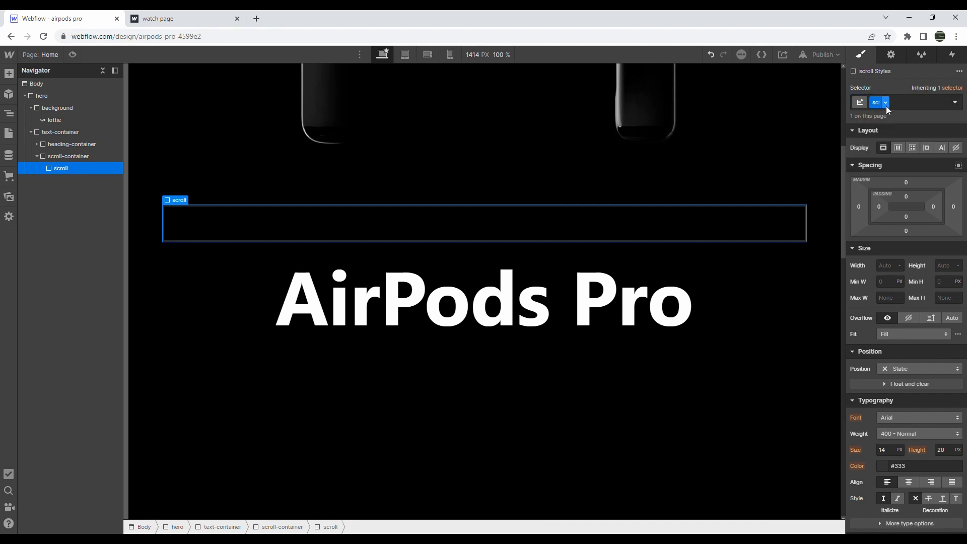
Set the height of the scroll div to 100 VH
left_click(944, 270)
type("100vh")
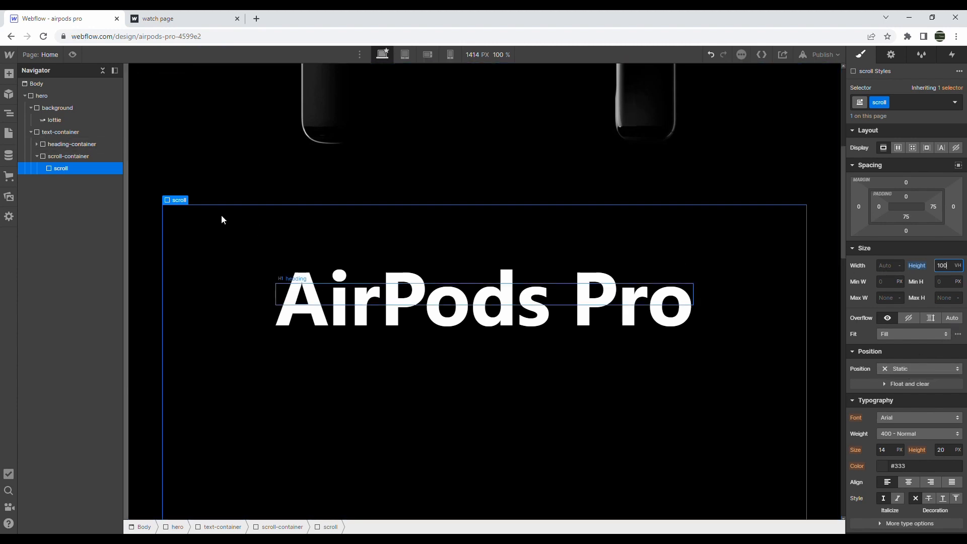
scroll(231, 211, "down", 2)
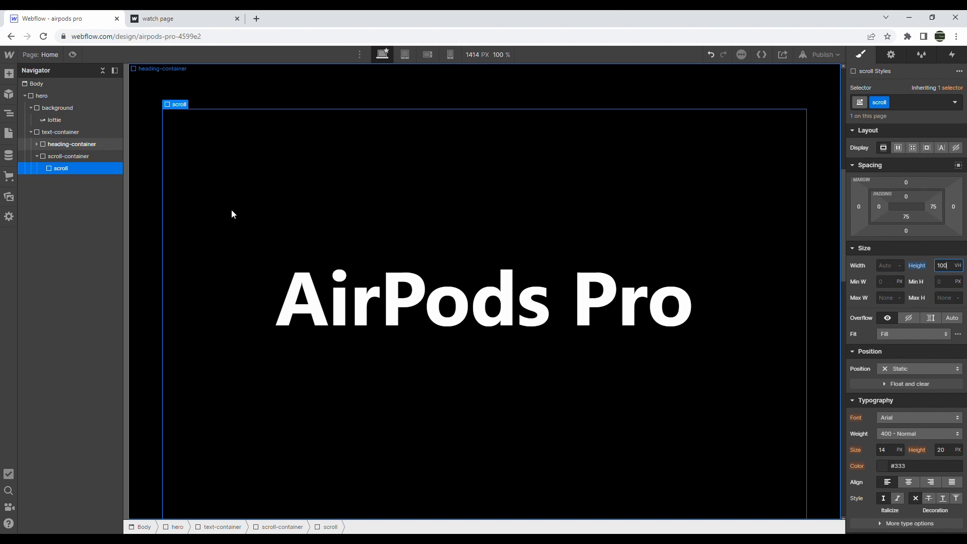
Add a div block inside scroll and give it the class para-wrapper with the combo class 1
left_click(9, 74)
left_click_drag(39, 249, 99, 181)
left_click(888, 102)
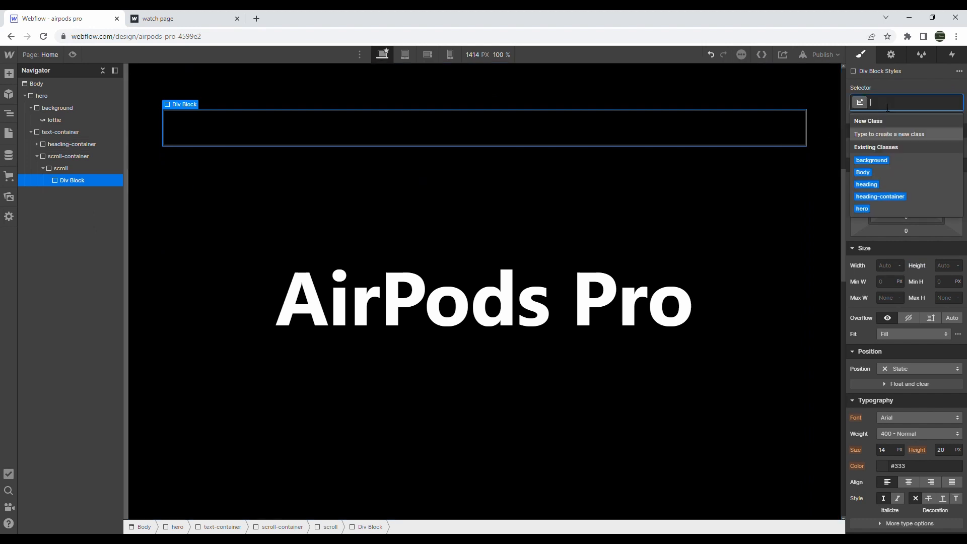
type("para")
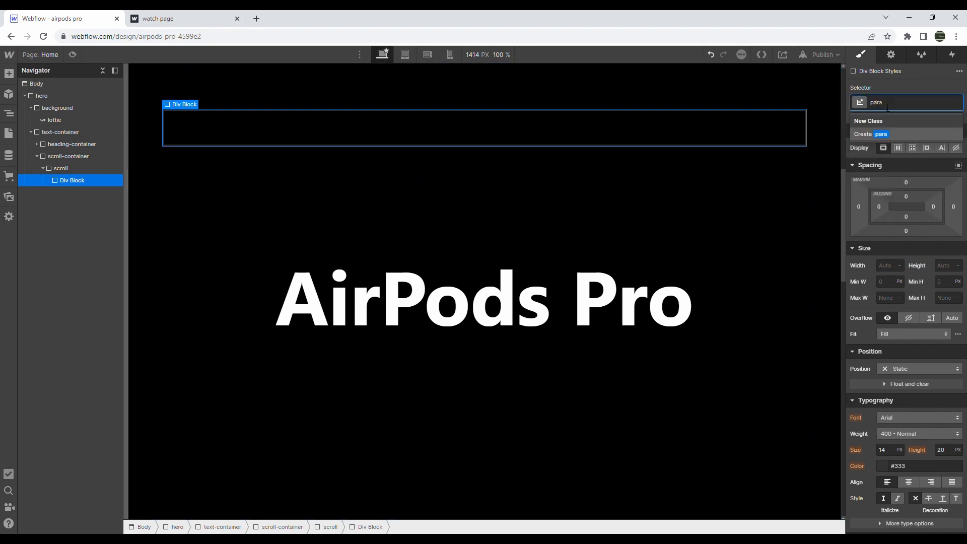
type("-wrapper")
key("Return")
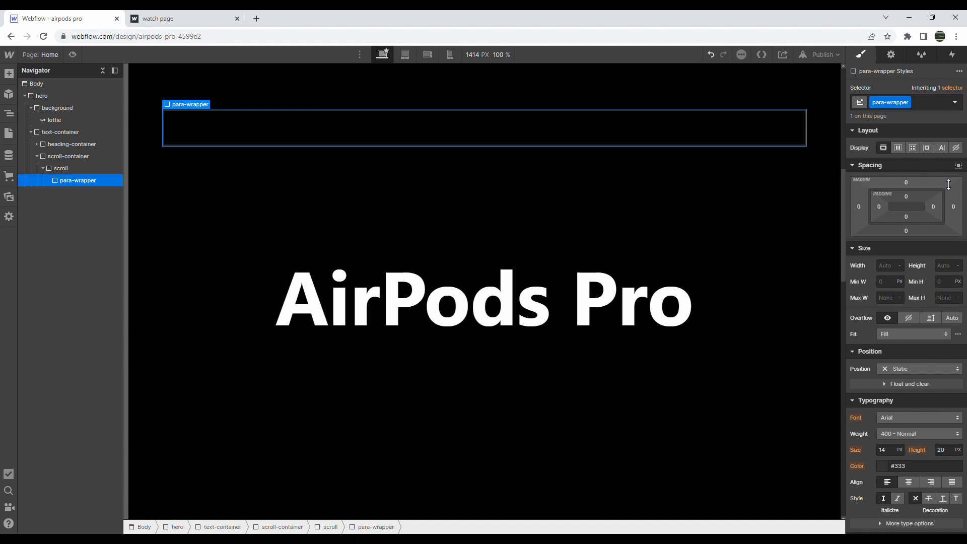
left_click(920, 104)
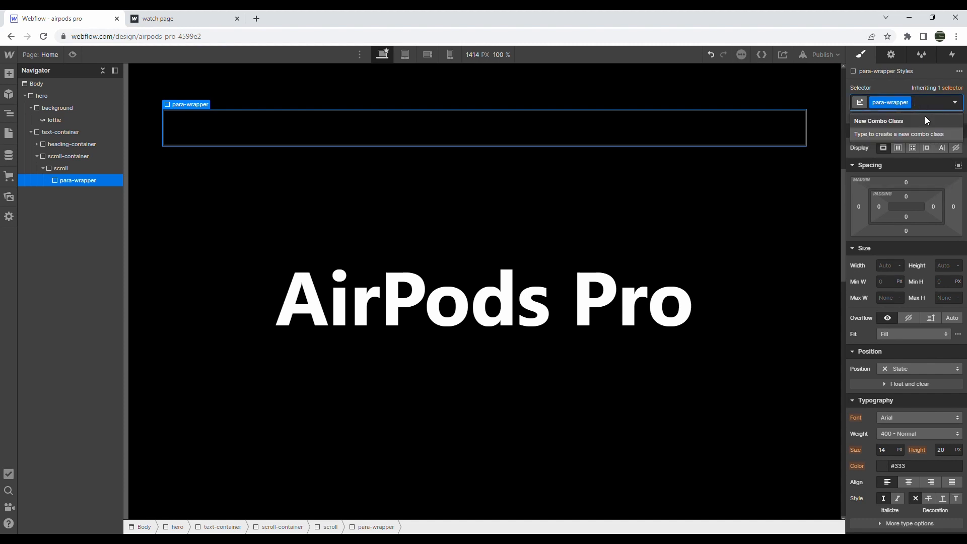
type("1")
key("Return")
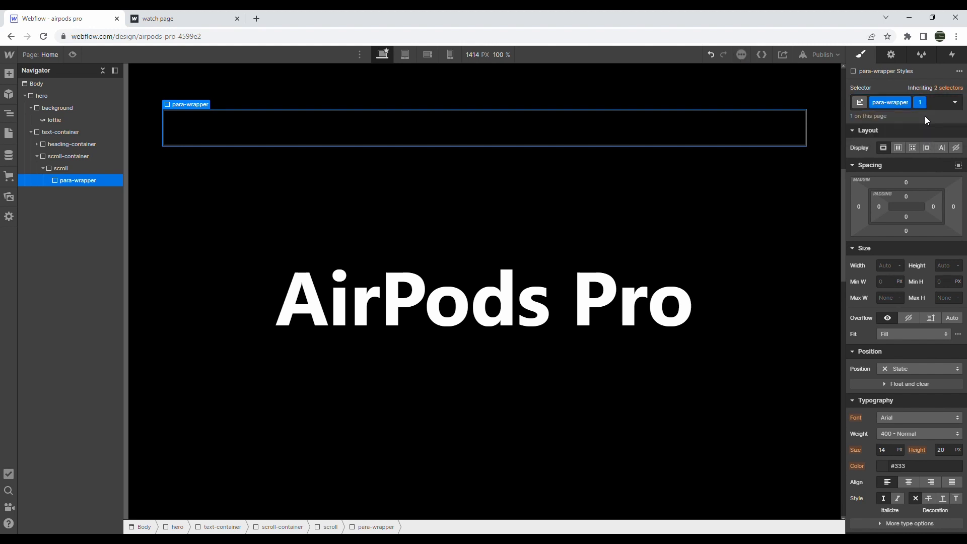
Duplicate the para-wrapper div three times inside scroll
key("ctrl+d")
key("ctrl+d")
key("ctrl+d")
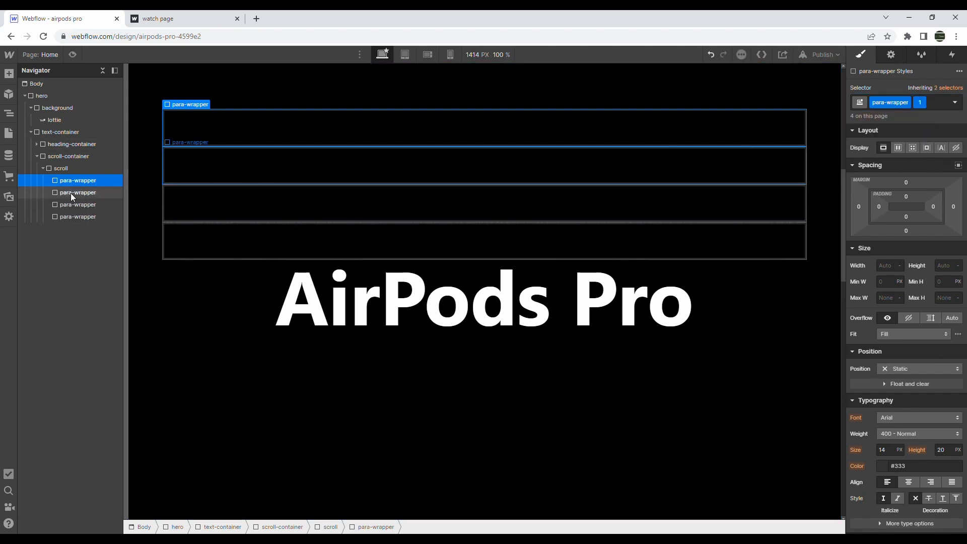
Replace the combo class of the second para-wrapper with 2
left_click(76, 193)
left_click(923, 104)
left_click(924, 140)
left_click(925, 106)
type("2")
key("Return")
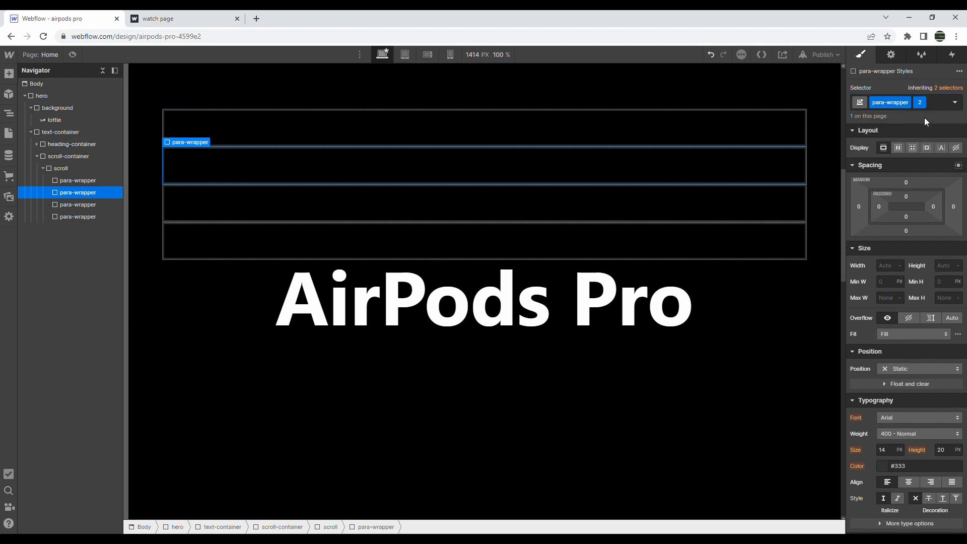
Replace the combo class of the third para-wrapper with 3
left_click(390, 195)
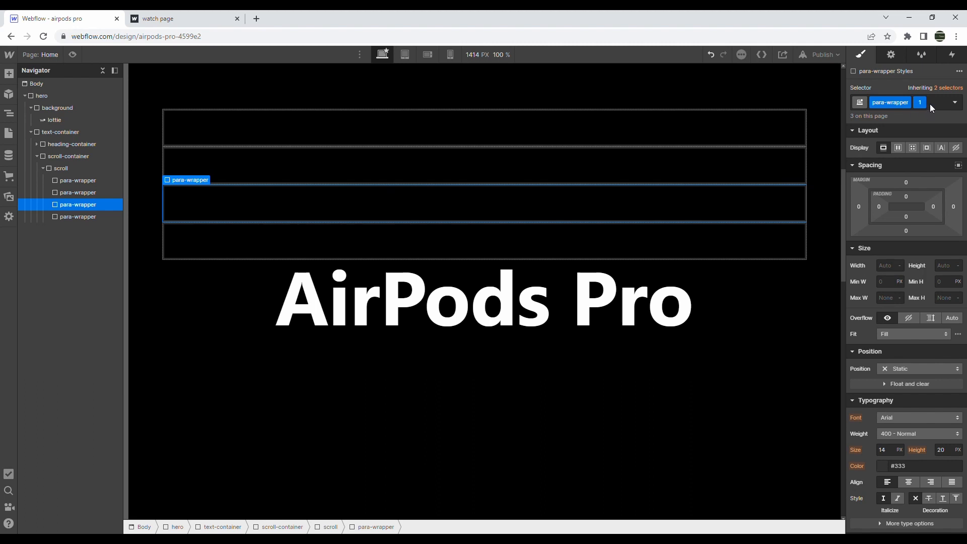
left_click(924, 102)
left_click(924, 139)
left_click(925, 104)
type("3")
key("Return")
Replace the combo class of the fourth para-wrapper with 4
left_click(86, 218)
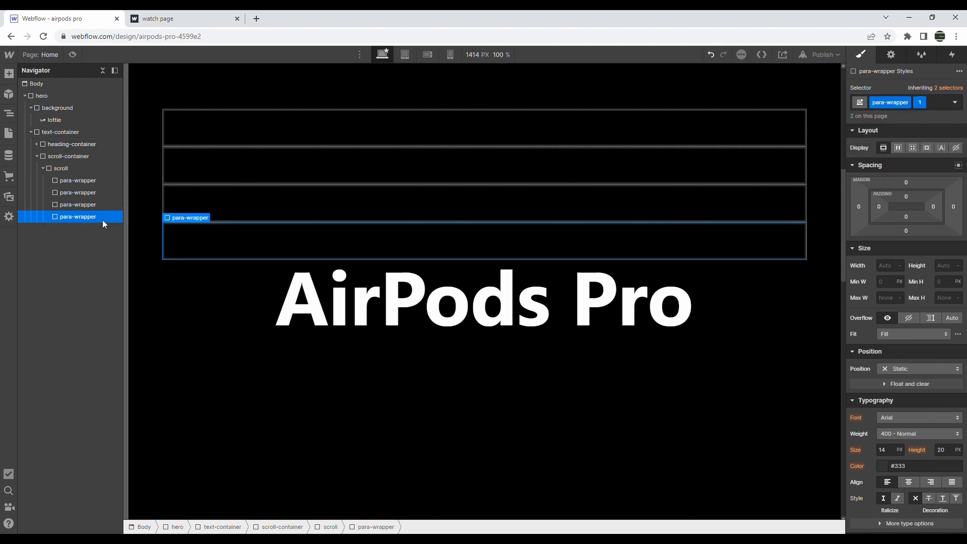
left_click(922, 104)
left_click(919, 136)
left_click(917, 104)
type("4")
key("Return")
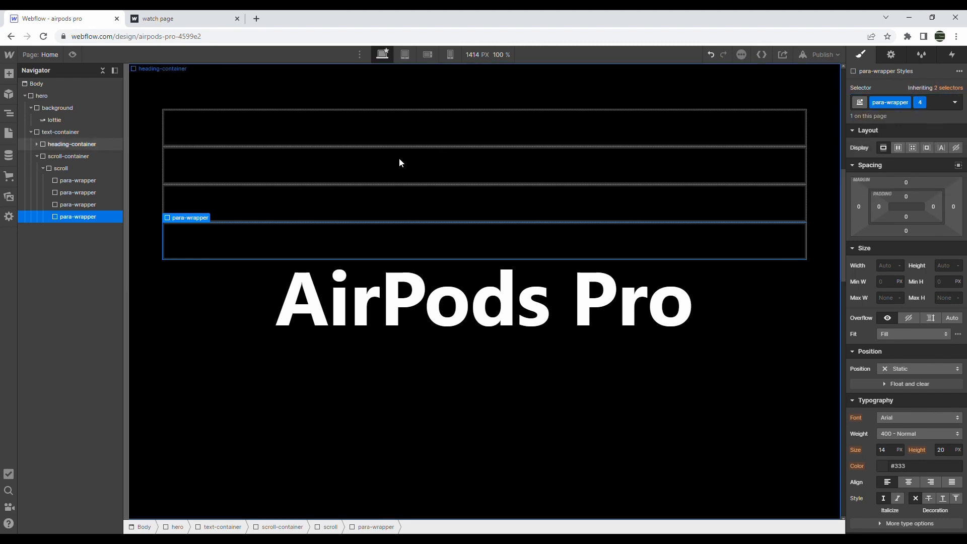
Add a paragraph inside the first para-wrapper and give it the class para
left_click(229, 129)
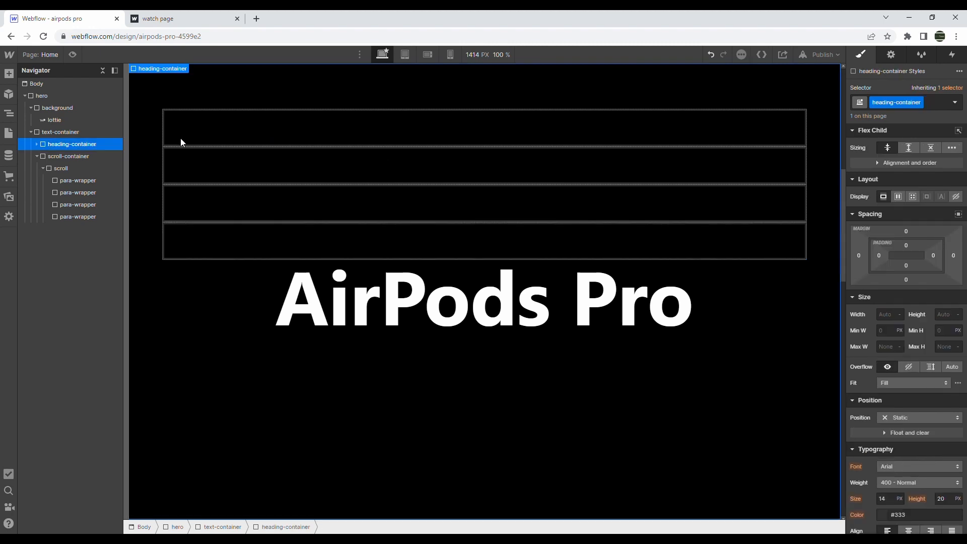
left_click(8, 74)
left_click_drag(83, 352, 98, 204)
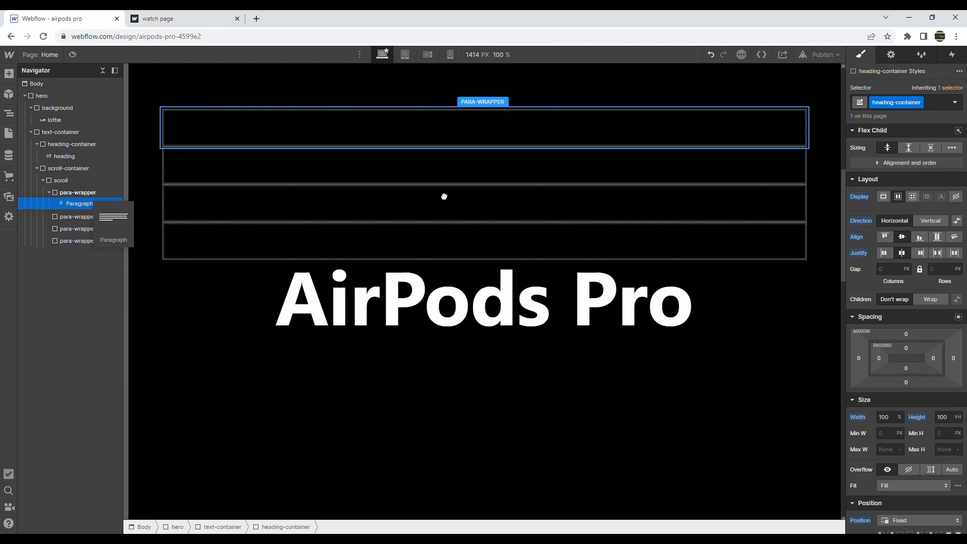
left_click(886, 102)
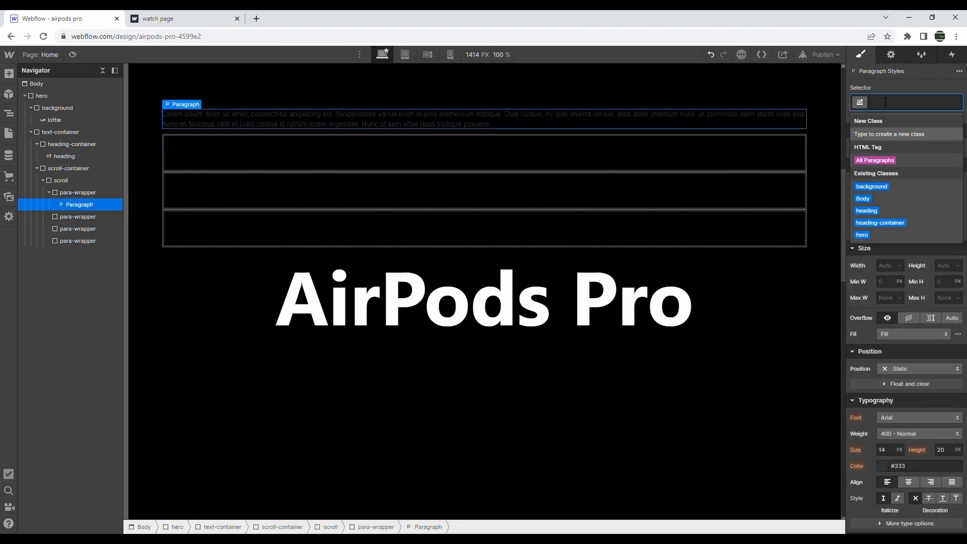
type("para")
key("Return")
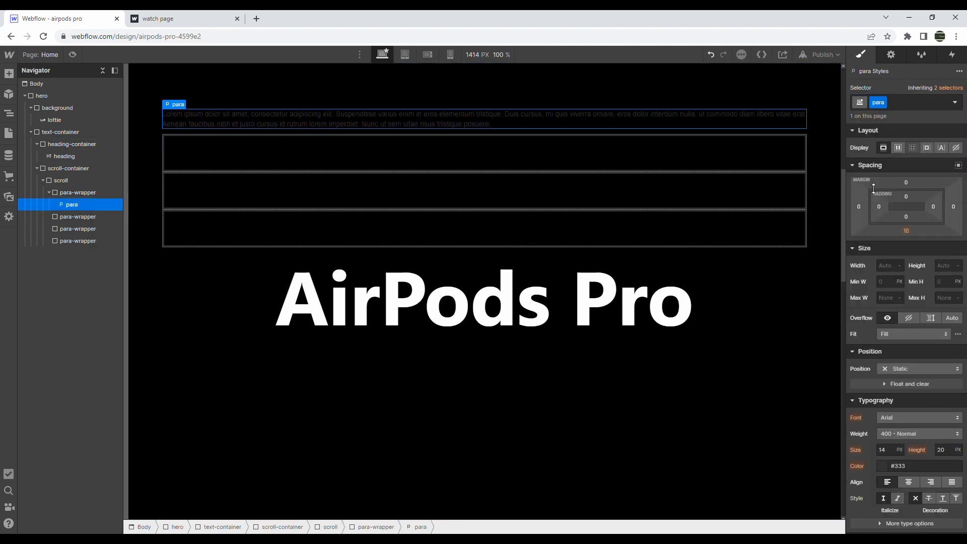
Set the para class font to system-ui and its text colour to white
left_click(901, 419)
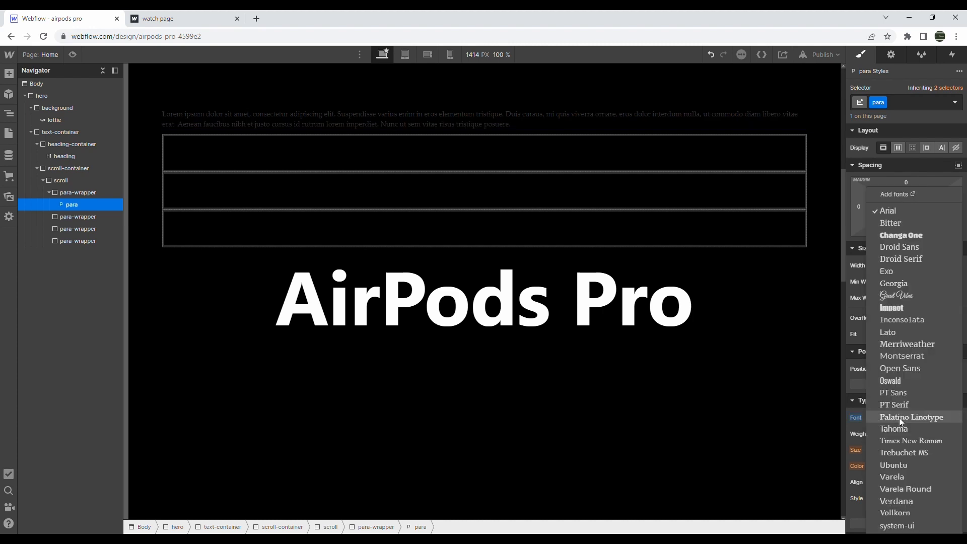
left_click(897, 526)
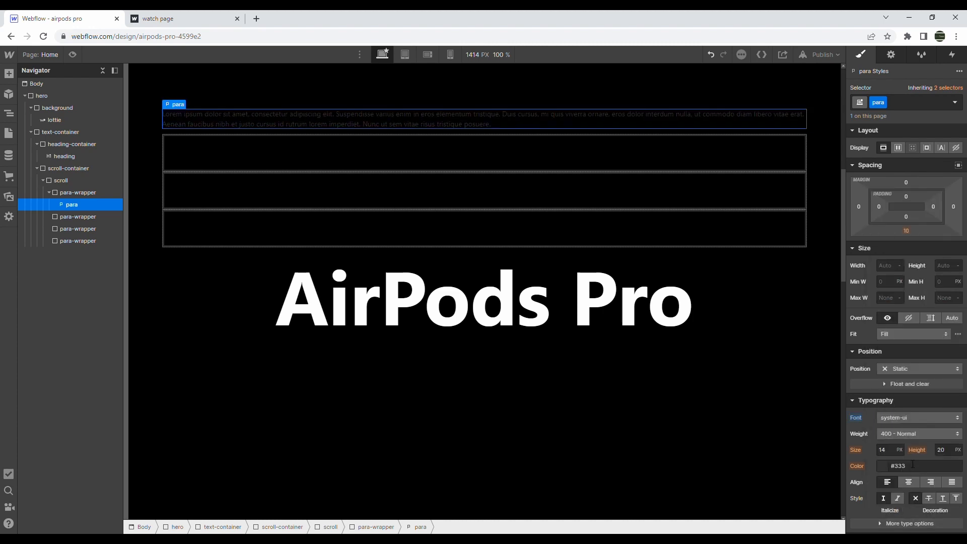
left_click(886, 465)
left_click_drag(849, 288, 841, 282)
left_click(894, 234)
Set the para class font size to 70 px and its line height to 75 px
left_click(885, 450)
type("70")
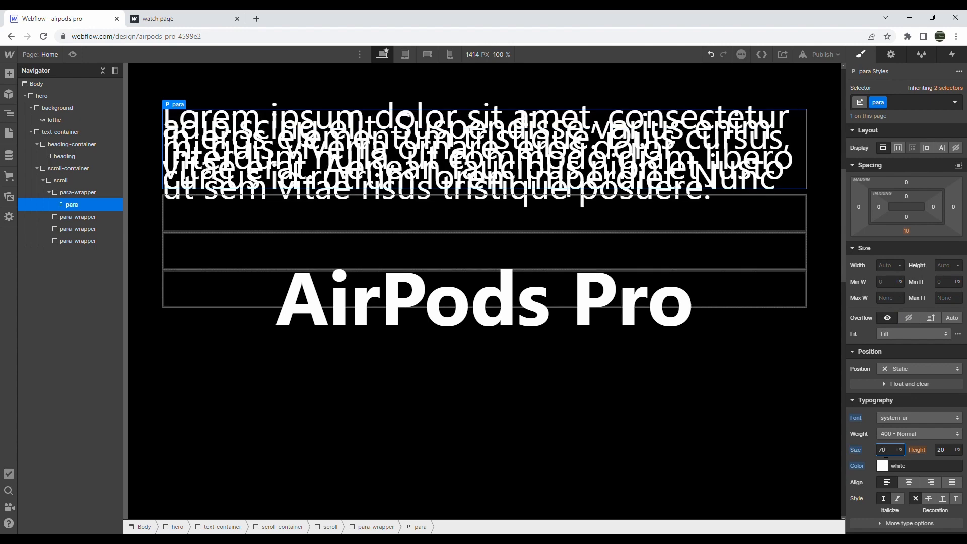
left_click(942, 450)
type("75")
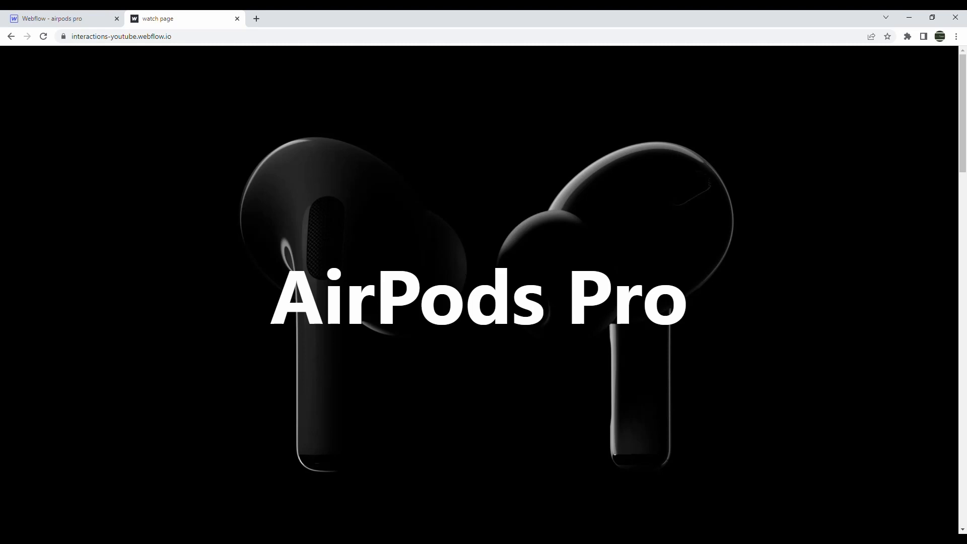
Copy the sentence "Active Noise Cancellation for immersive sound." from the reference watch page and return to the Webflow project
scroll(484, 290, "down", 12)
scroll(484, 290, "down", 5)
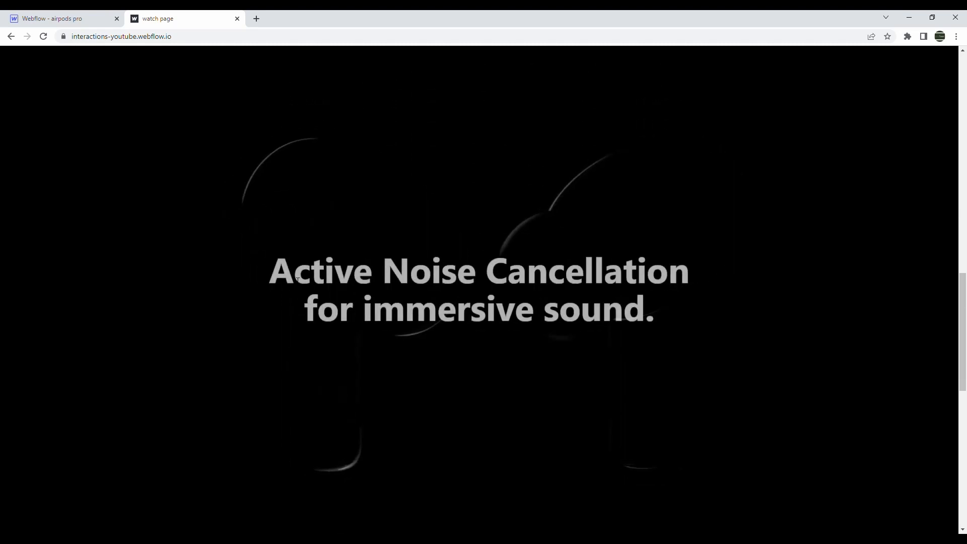
scroll(298, 281, "up", 2)
left_click_drag(296, 280, 664, 322)
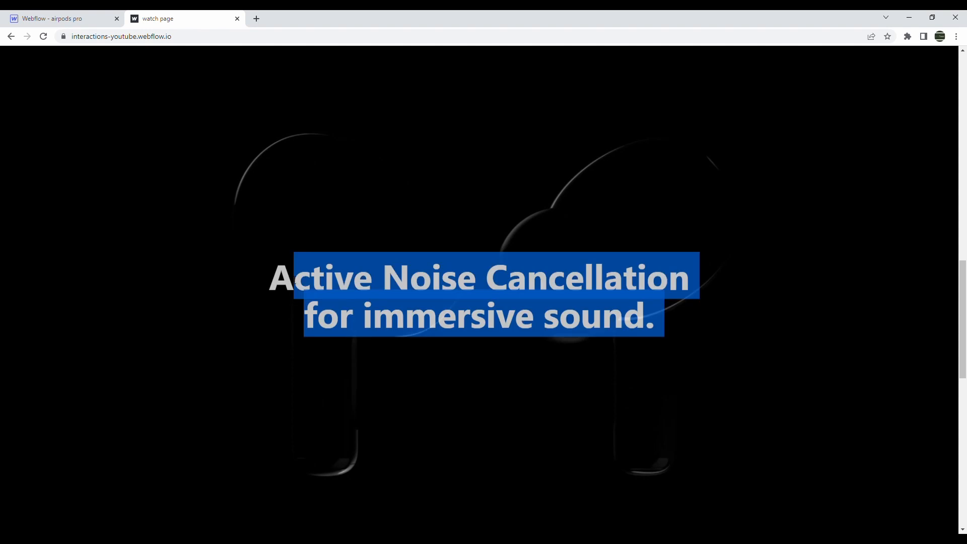
key("ctrl+Tab")
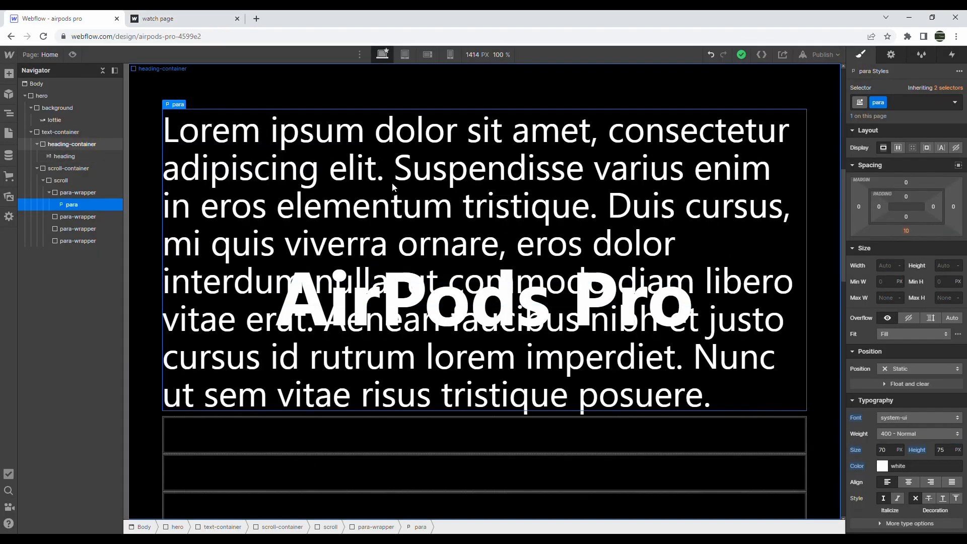
Hide the heading-container that covers the paragraph by setting its display to none
double_click(392, 183)
left_click(267, 93)
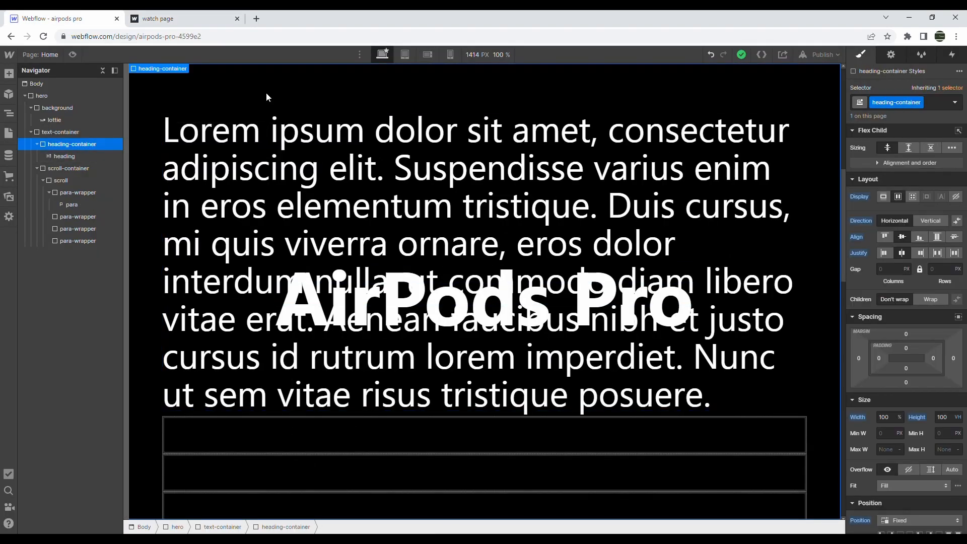
left_click(88, 193)
double_click(217, 145)
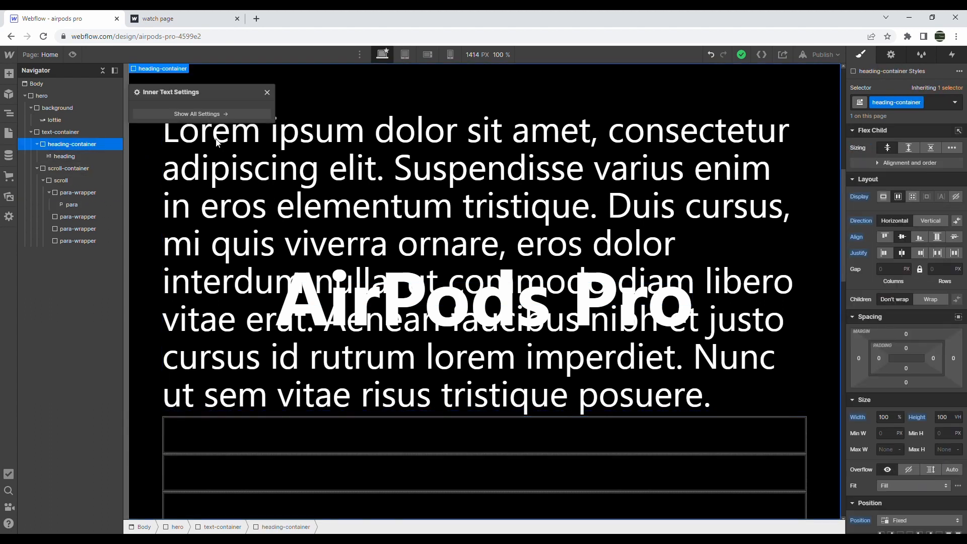
left_click(267, 93)
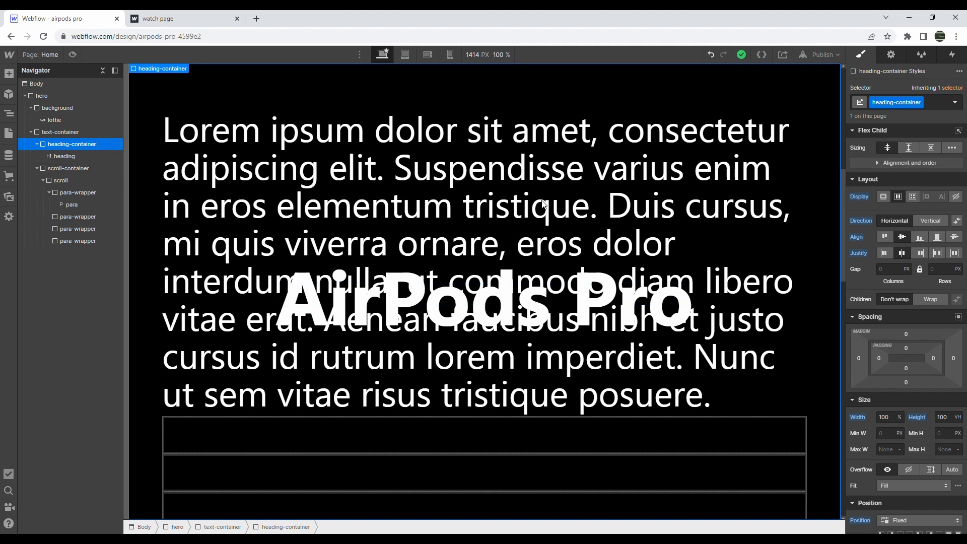
left_click(957, 197)
Try to replace the first paragraph's placeholder with "Active Noise Cancellation for immersive sound.", removing the surplus "Transpa"
left_click(420, 155)
double_click(420, 155)
key("ctrl+a")
type("ctive Noise Cancellation for immersive sound.Transpa")
key("ctrl+Home")
type("A")
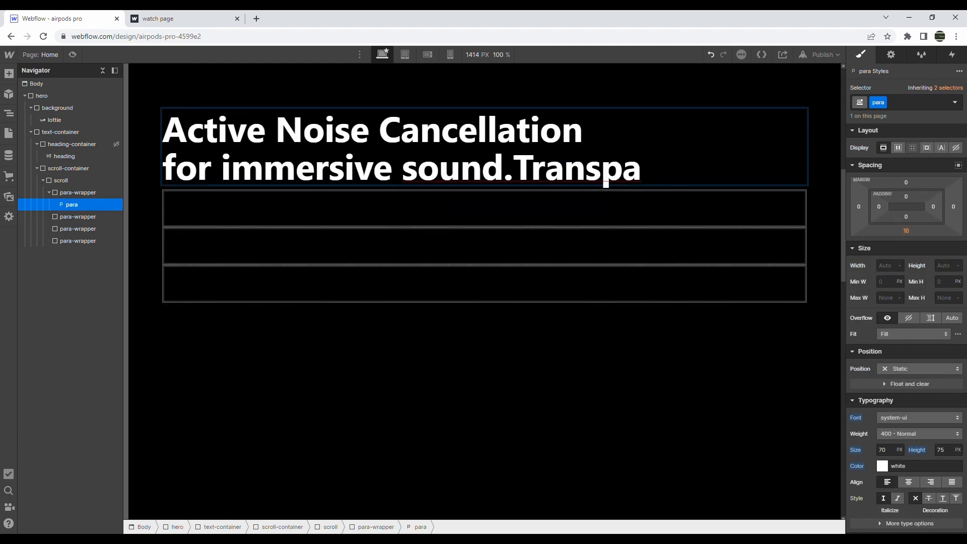
left_click(264, 166)
left_click_drag(512, 169, 643, 169)
key("BackSpace")
key("ctrl+a")
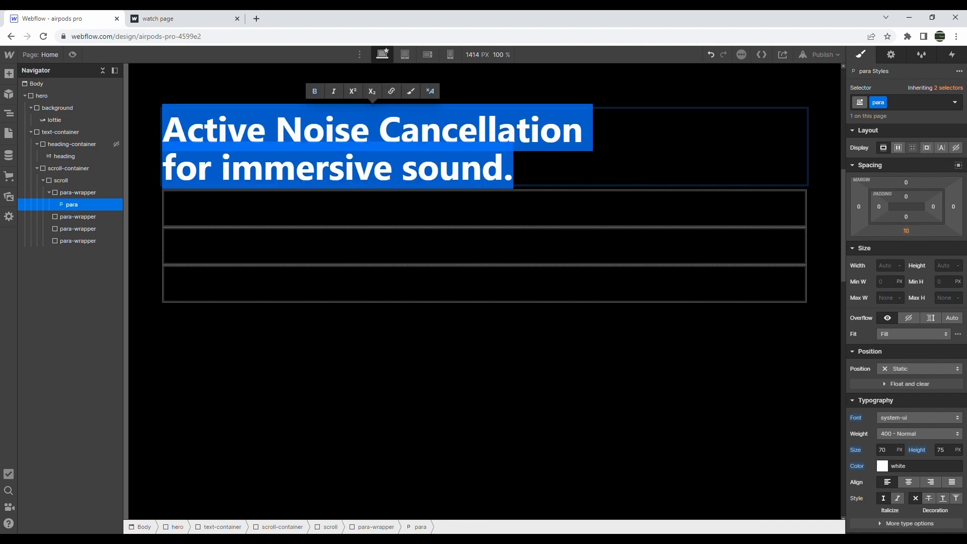
Replace the first paragraph's whole text with a fresh paste trimmed and completed to read "Active Noise Cancellationfor immersive sound."
key("BackSpace")
type("ctive Noise Cancellationfor immersive sound.Transpa")
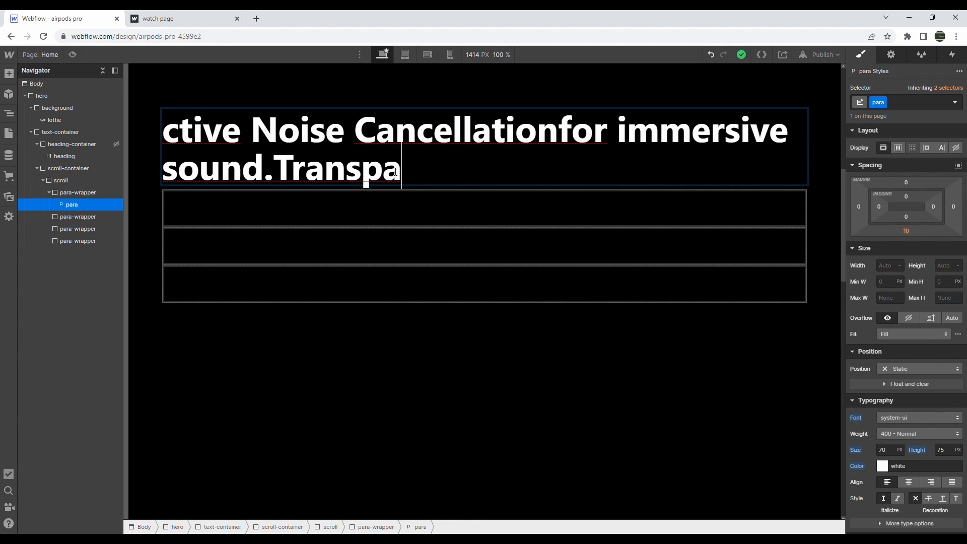
key("shift+Left")
key("shift+Left")
key("shift+Left")
key("shift+Left")
key("shift+Left")
key("shift+Left")
key("shift+Left")
key("BackSpace")
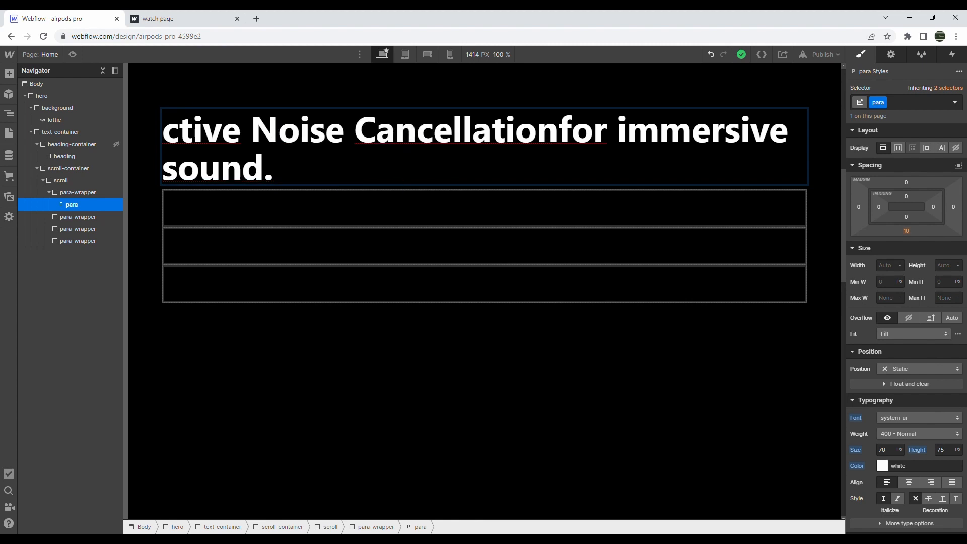
key("ctrl+Home")
type("A")
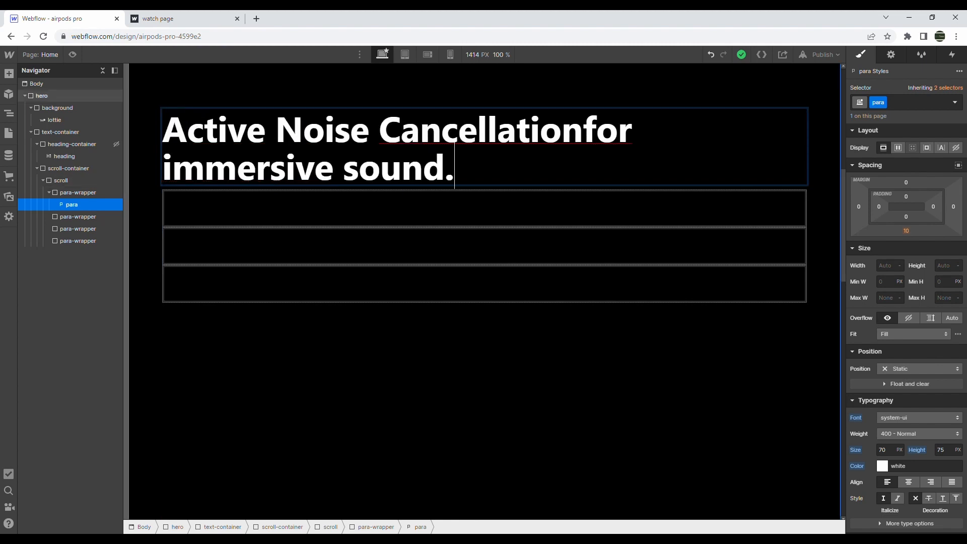
Insert a line break before "for" in the first paragraph and centre-align its text
key("Escape")
double_click(584, 135)
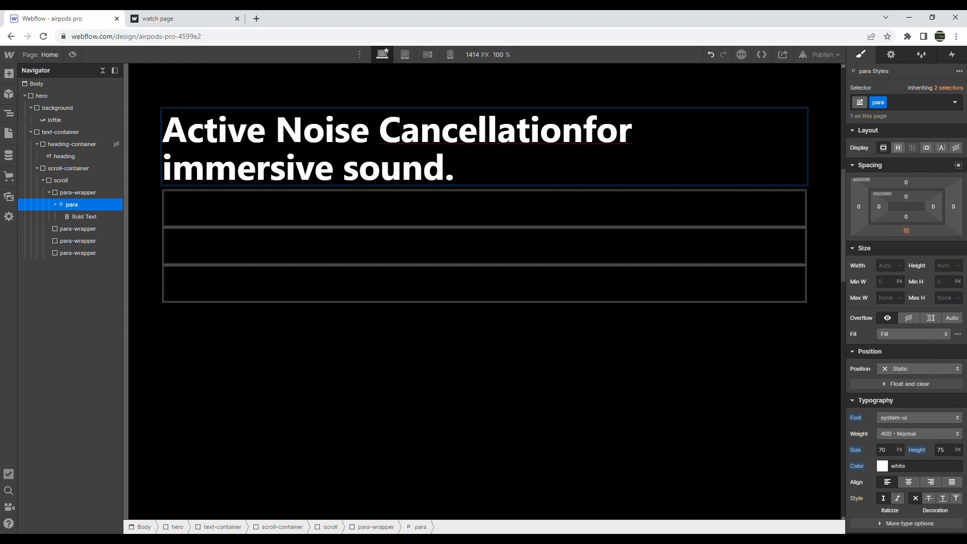
key("shift+Return")
key("Escape")
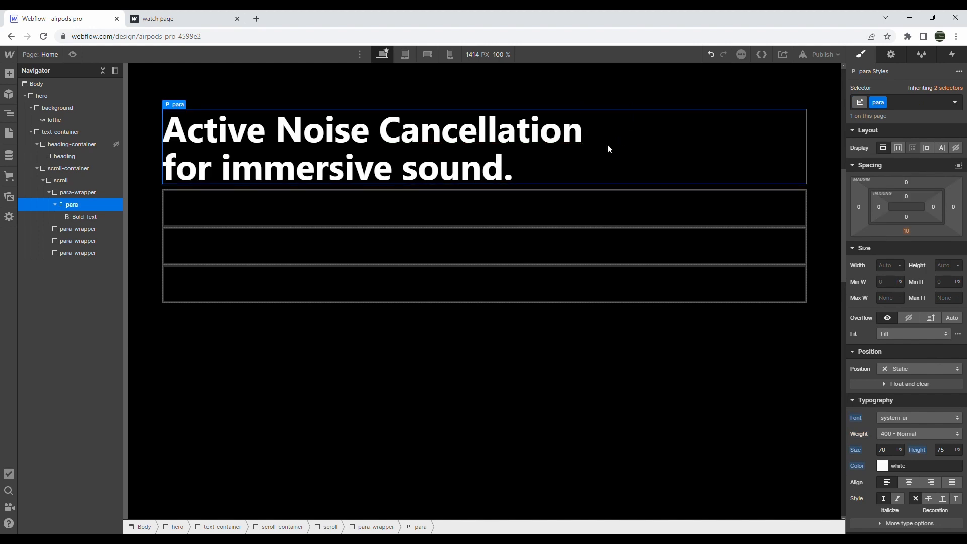
left_click(909, 483)
Copy the sentence "Transparency mode for hearing what's happening around you." from the reference watch page
left_click(521, 206)
key("ctrl+Tab")
scroll(516, 288, "down", 5)
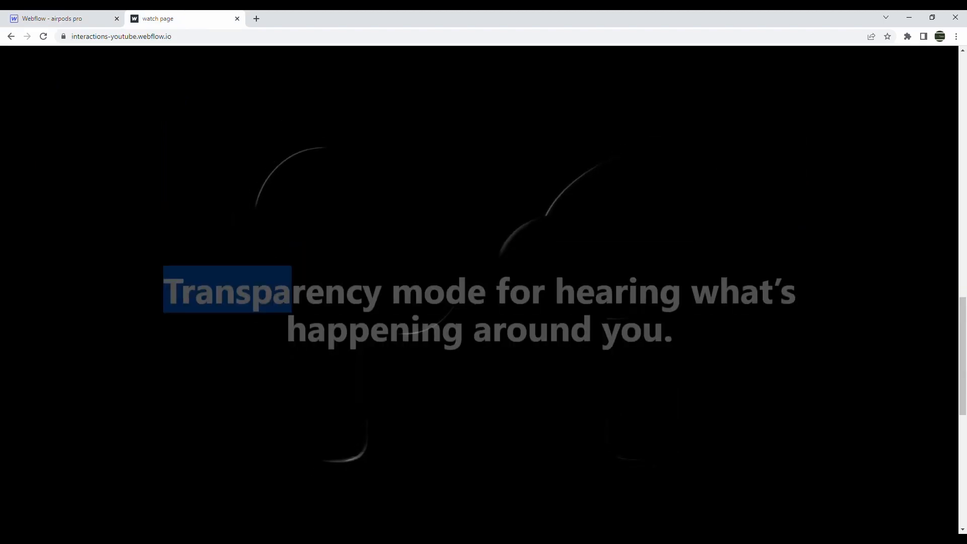
left_click_drag(240, 289, 394, 307)
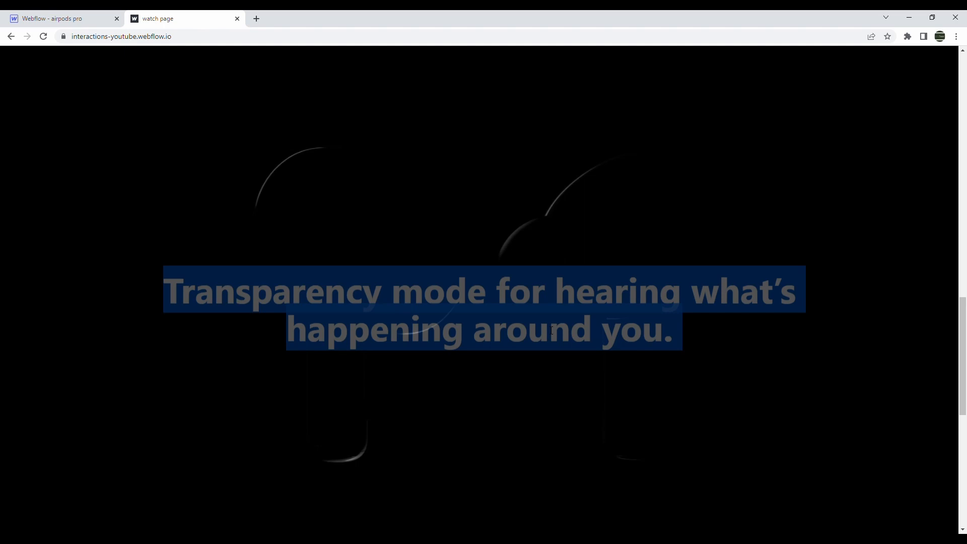
key("ctrl+Tab")
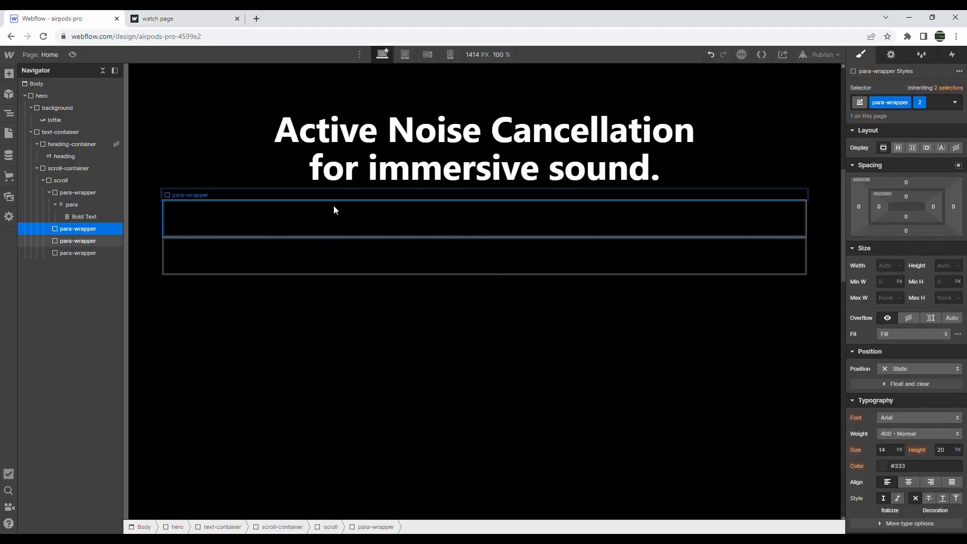
Try to enter "Transparency mode for hearing what's happening around you." in bold directly inside the second para-wrapper
type("Transparency mode for hearing what's happening around you.A customizable fit for all-day comfort.Magic like you've n")
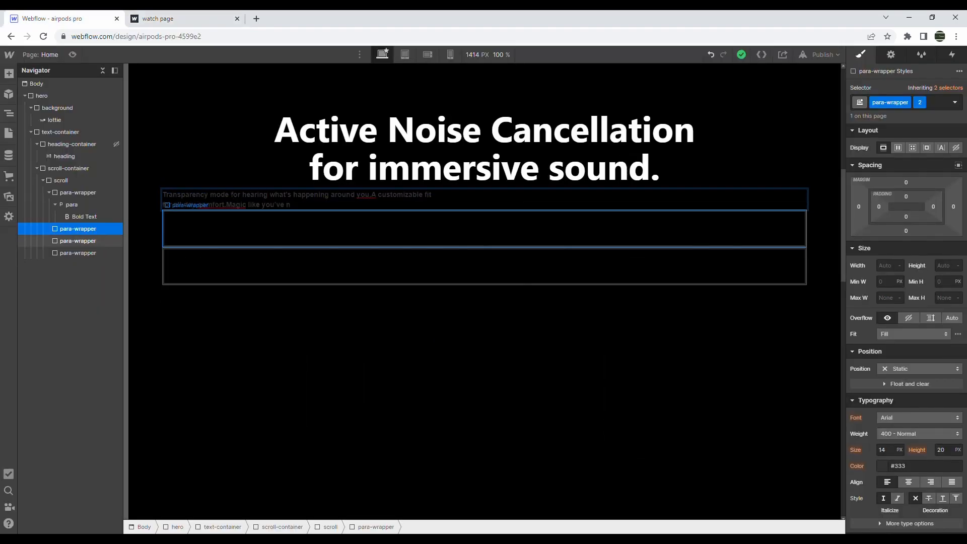
left_click_drag(372, 195, 374, 206)
key("BackSpace")
key("ctrl+a")
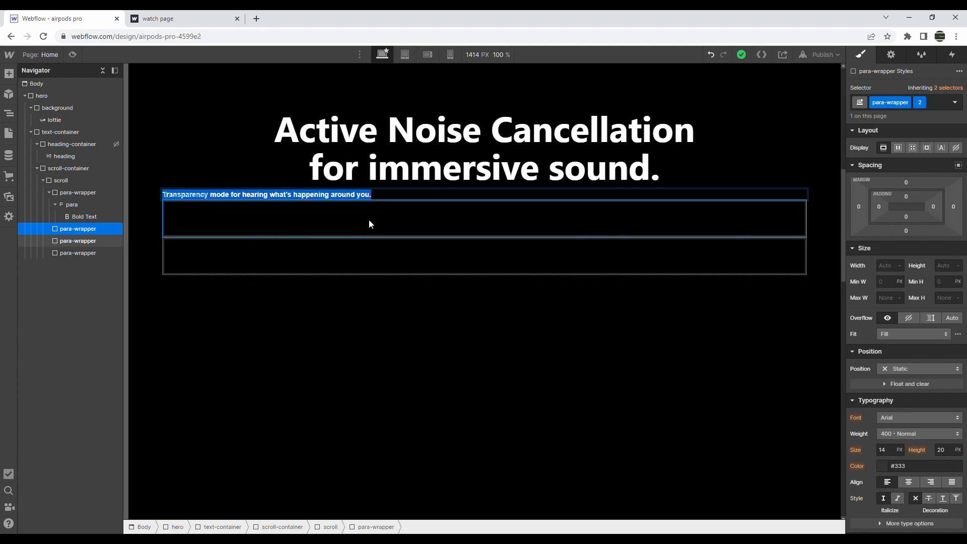
key("Escape")
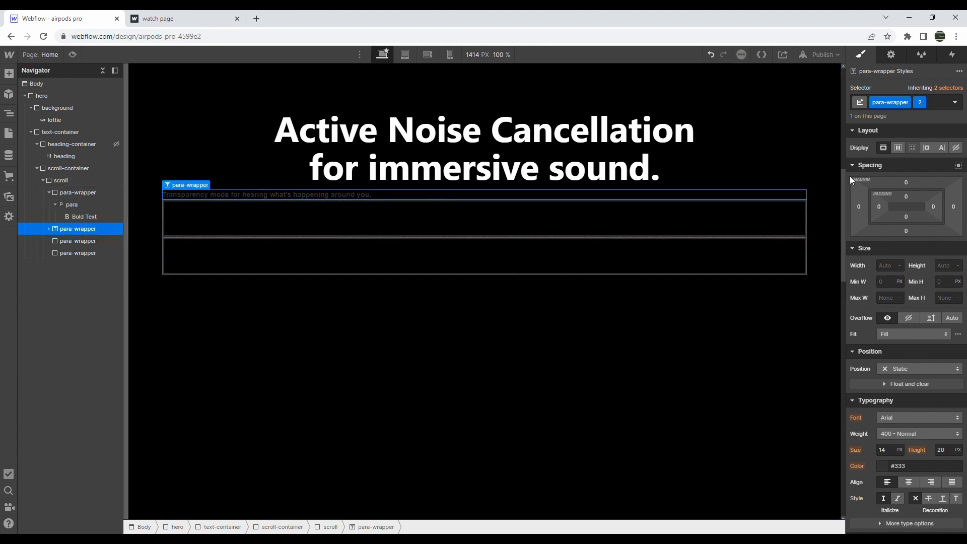
Undo the text entered directly in the second para-wrapper
left_click(48, 229)
left_click(76, 241)
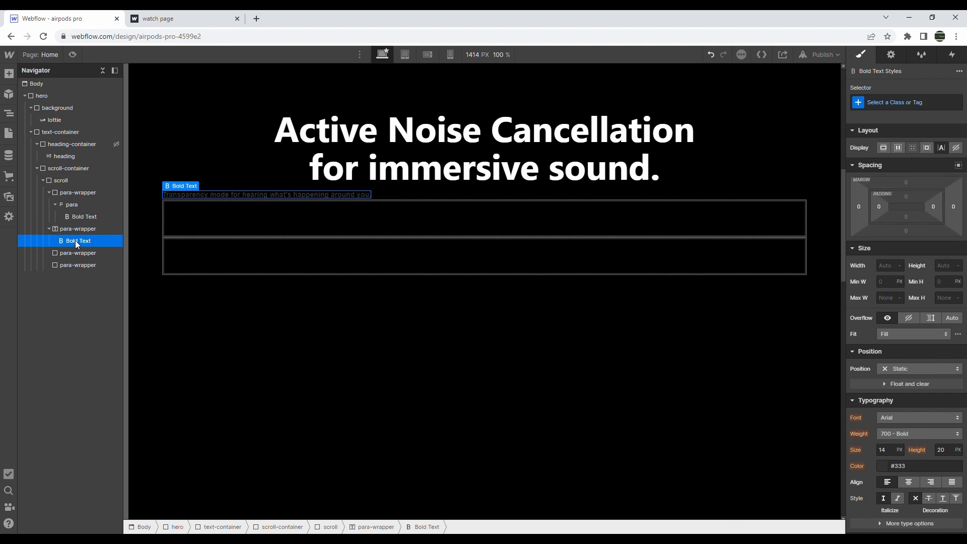
key("ctrl+z")
left_click(74, 234)
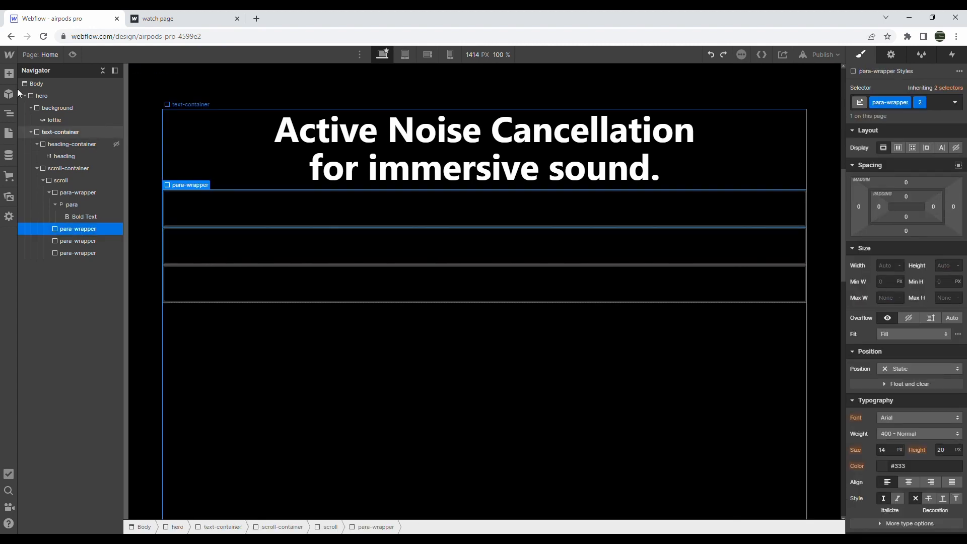
Copy the para element from the first para-wrapper into the second, third and fourth para-wrappers
left_click(78, 204)
key("ctrl+c")
left_click(76, 229)
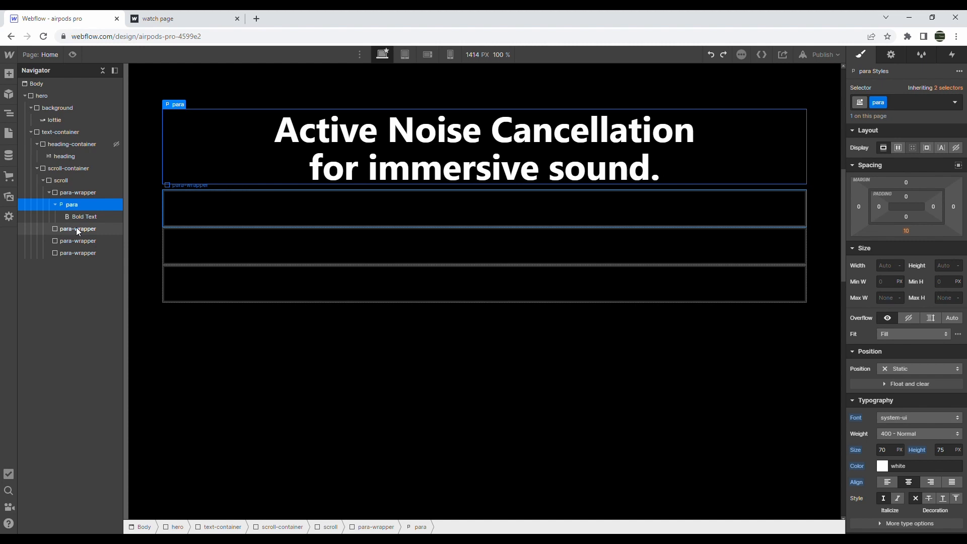
key("ctrl+v")
left_click(74, 251)
key("ctrl+v")
left_click(74, 265)
key("ctrl+v")
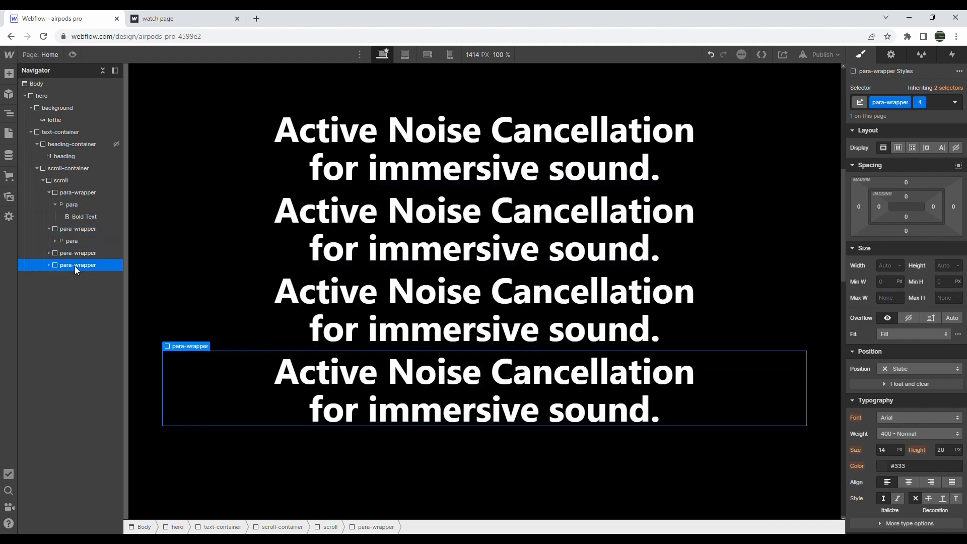
Replace the second paragraph's text with "Transparency mode for hearing what's happening around you.", following the reference page
left_click(356, 208)
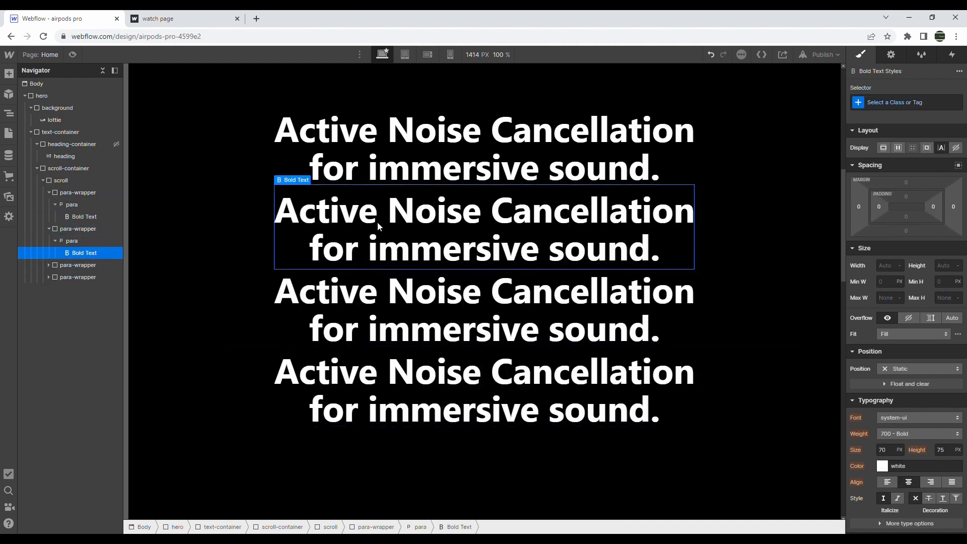
key("ctrl+Tab")
left_click(453, 300)
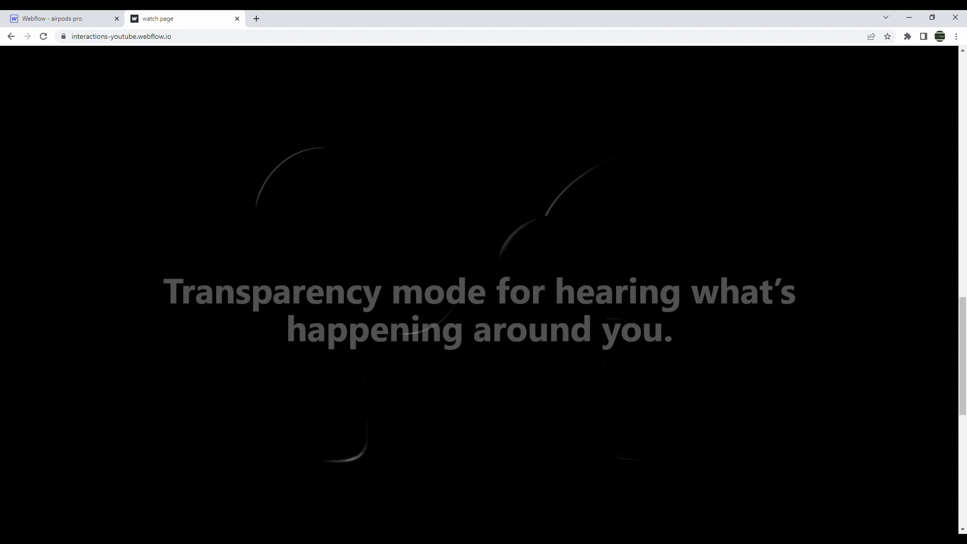
key("ctrl+Tab")
double_click(311, 242)
key("ctrl+a")
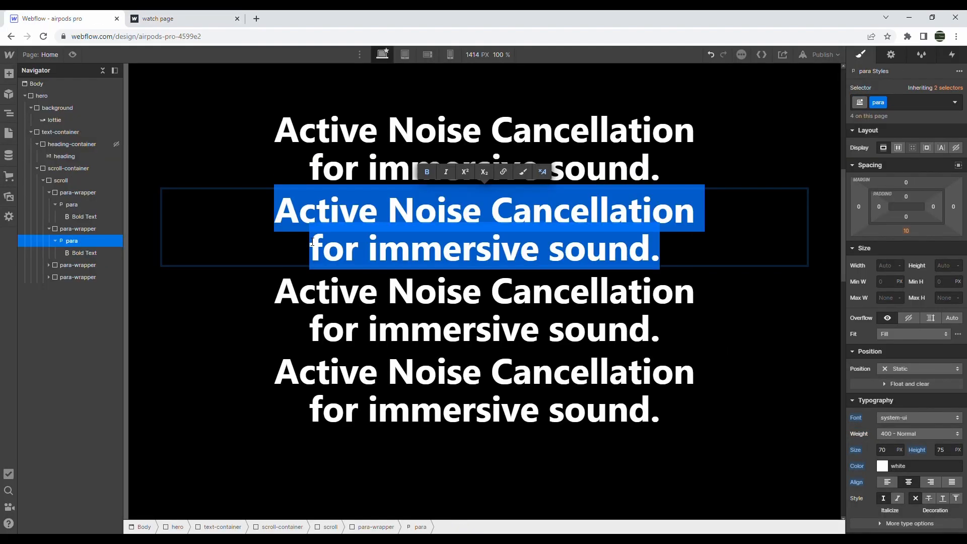
type("Transparency M")
key("BackSpace")
type("mode for hearing what's happening around you.")
Check the third sentence on the reference page and replace the third paragraph's text with "A customizable fit for all-day control."
left_click(373, 313)
key("ctrl+Tab")
scroll(416, 331, "down", 5)
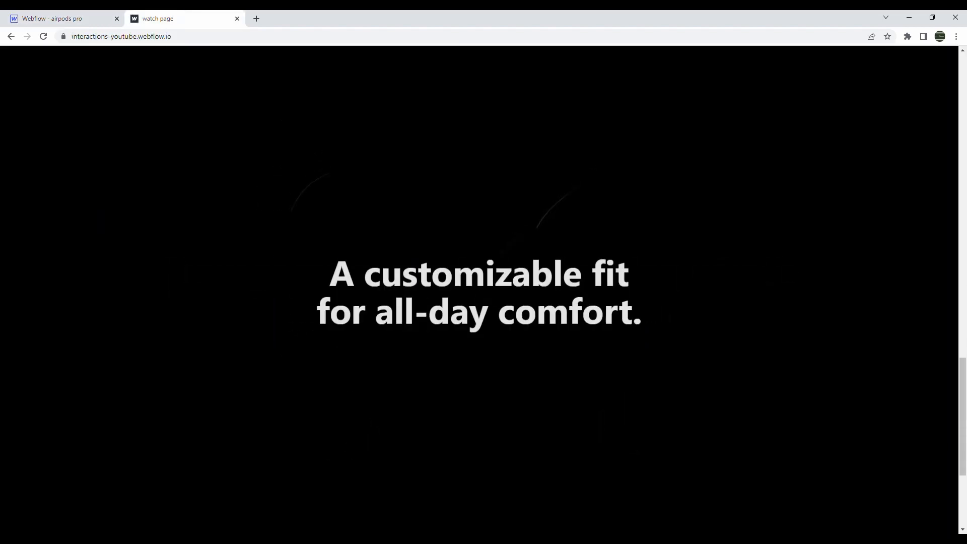
key("ctrl+Tab")
key("Return")
type("A customizable fit for all -d")
key("BackSpace")
key("BackSpace")
key("BackSpace")
type("d")
key("BackSpace")
type("-day control.")
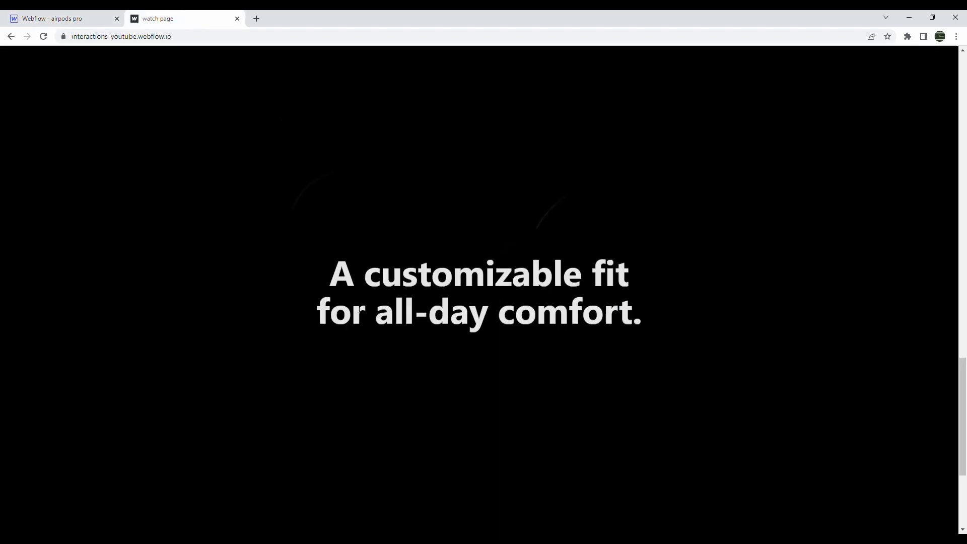
Check the last sentence on the reference page and replace the fourth paragraph's text with "Magic like you've never heard."
scroll(484, 290, "down", 3)
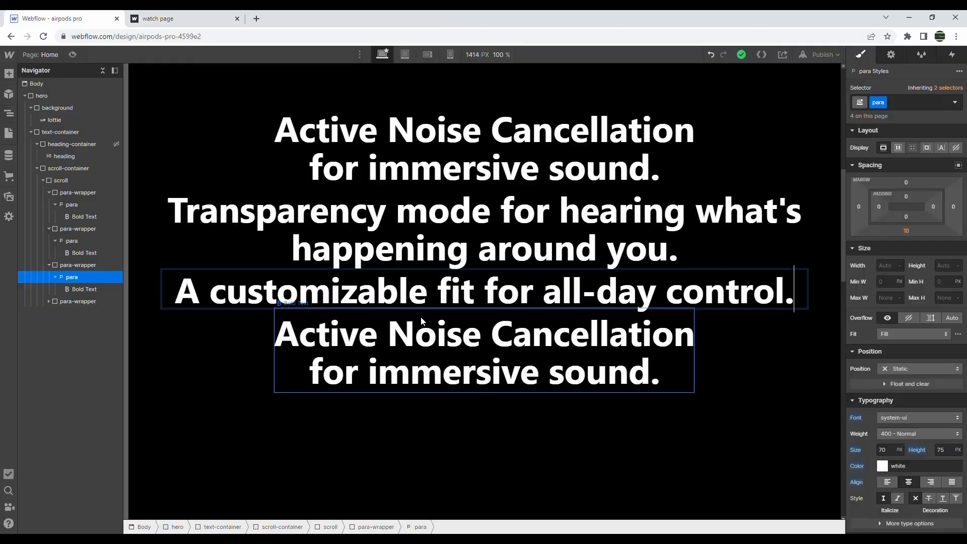
double_click(426, 325)
key("ctrl+a")
type("magi")
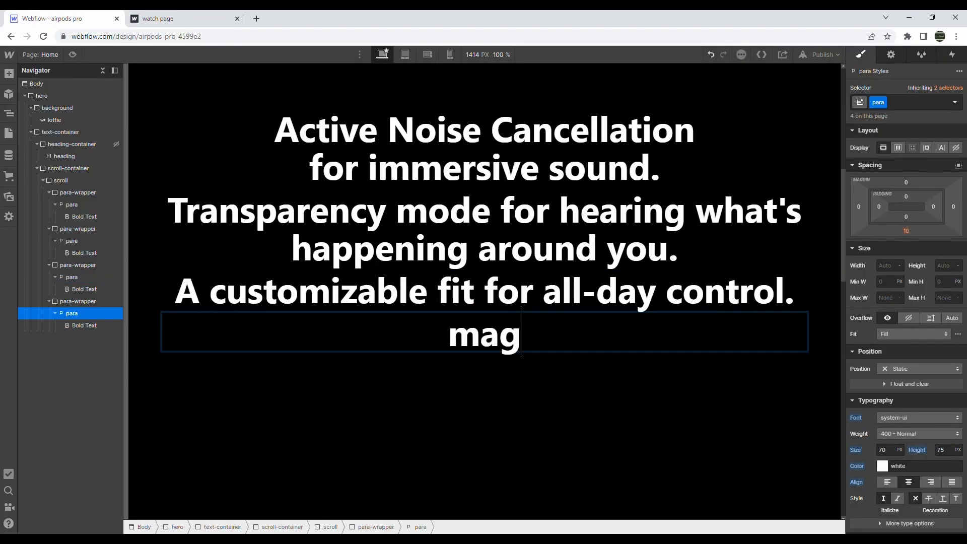
key("BackSpace")
key("BackSpace")
key("BackSpace")
key("BackSpace")
type("Magic")
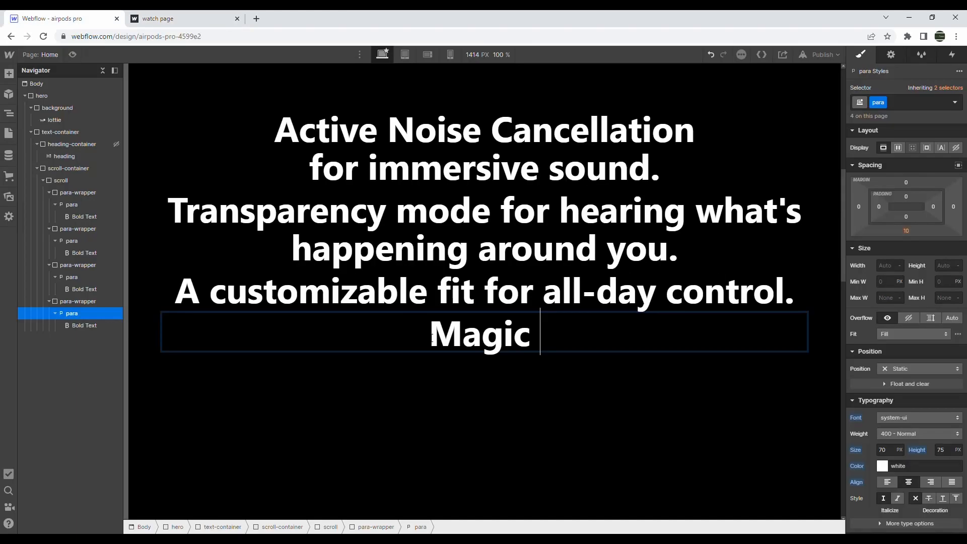
type("like you've never heard.")
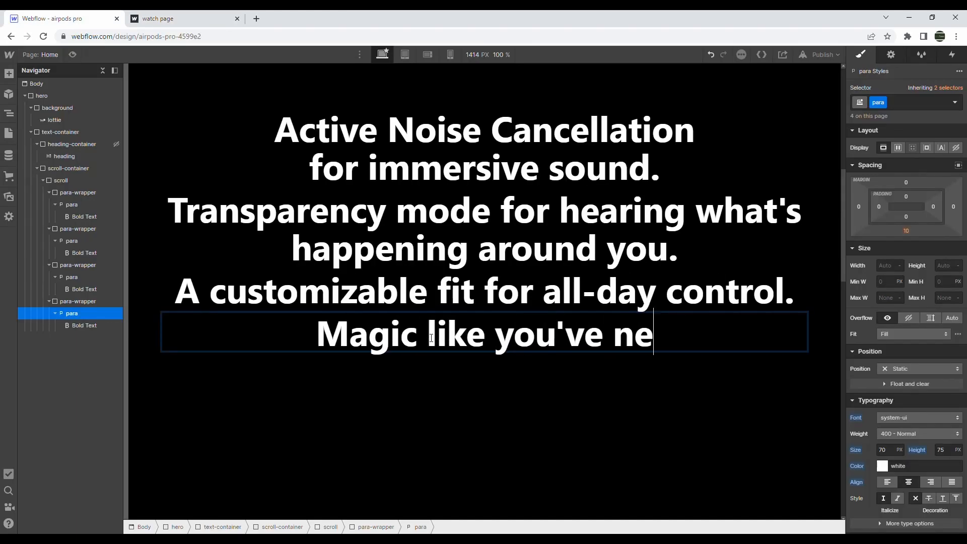
left_click(428, 398)
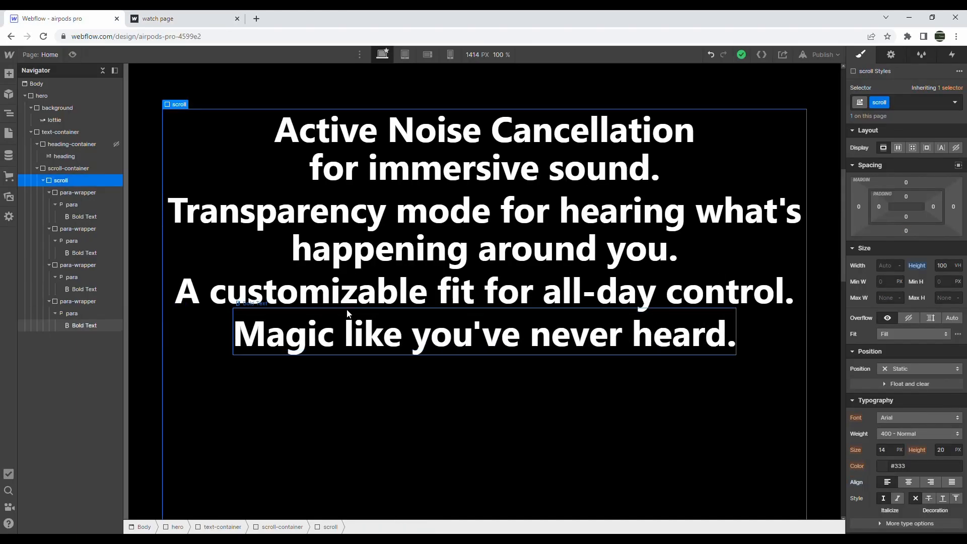
Set the position of the first para-wrapper to Absolute
left_click(224, 147)
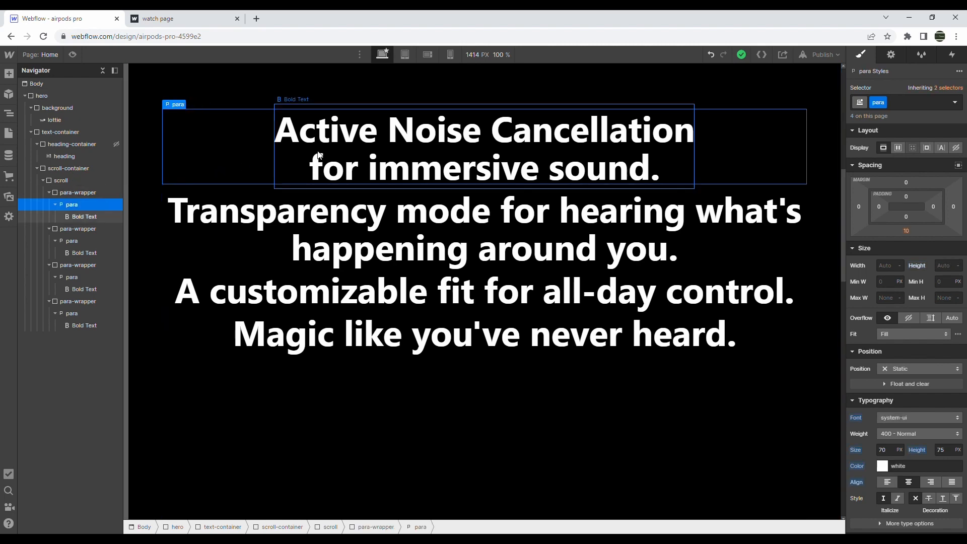
scroll(318, 152, "down", 2)
scroll(318, 152, "up", 4)
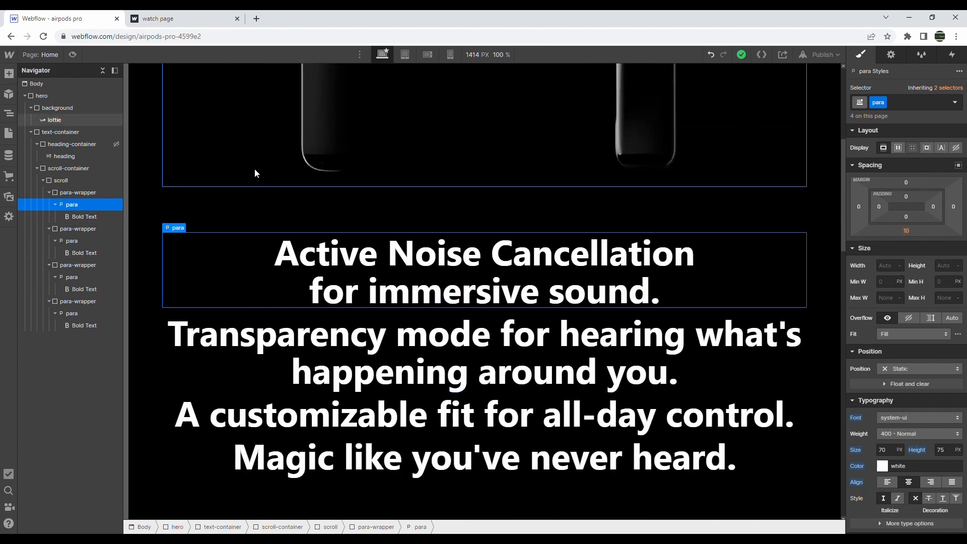
left_click(55, 192)
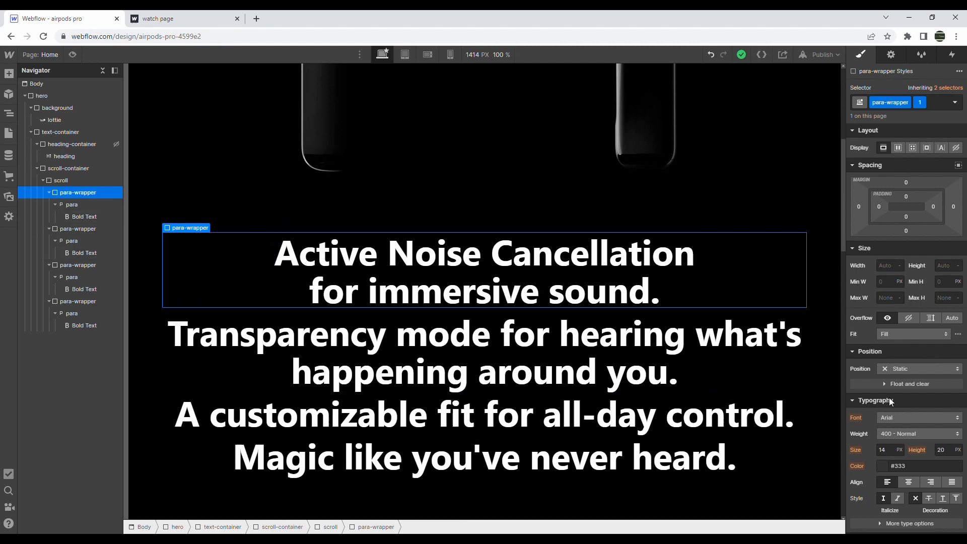
left_click(897, 370)
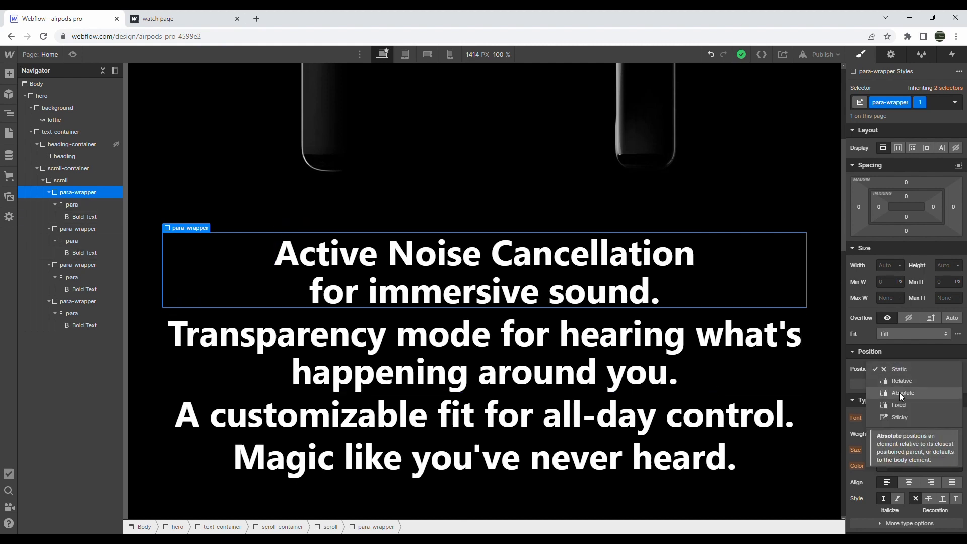
left_click(900, 391)
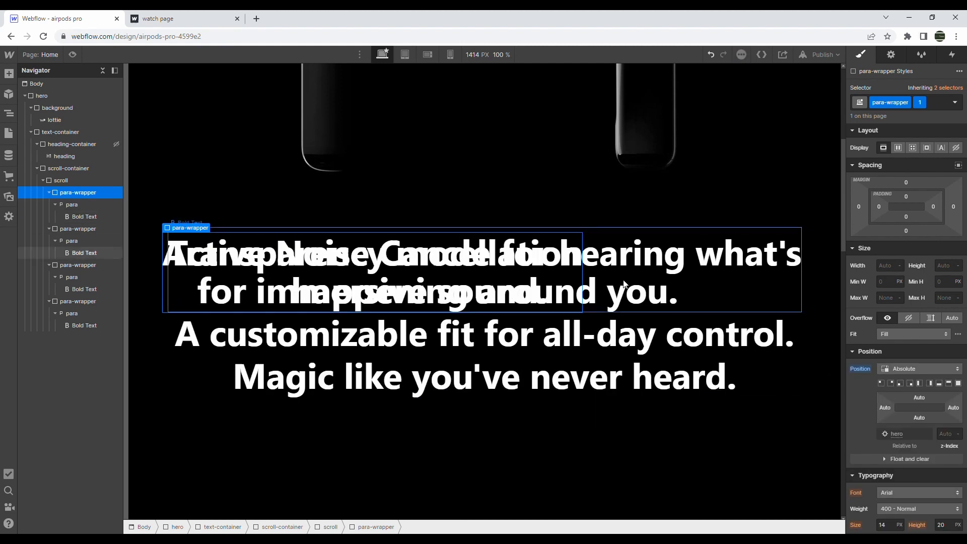
Set the position of the scroll element to Sticky
left_click(76, 180)
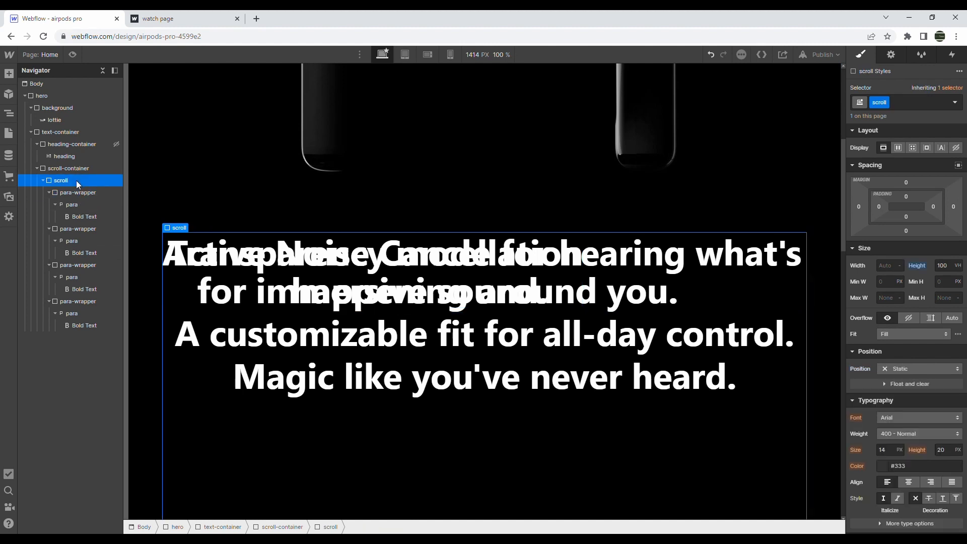
left_click(921, 370)
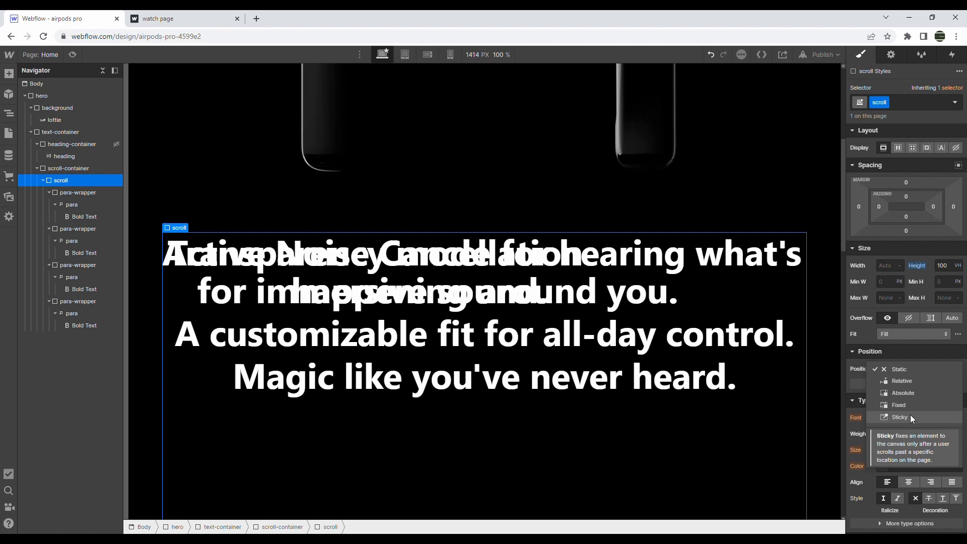
left_click(408, 280)
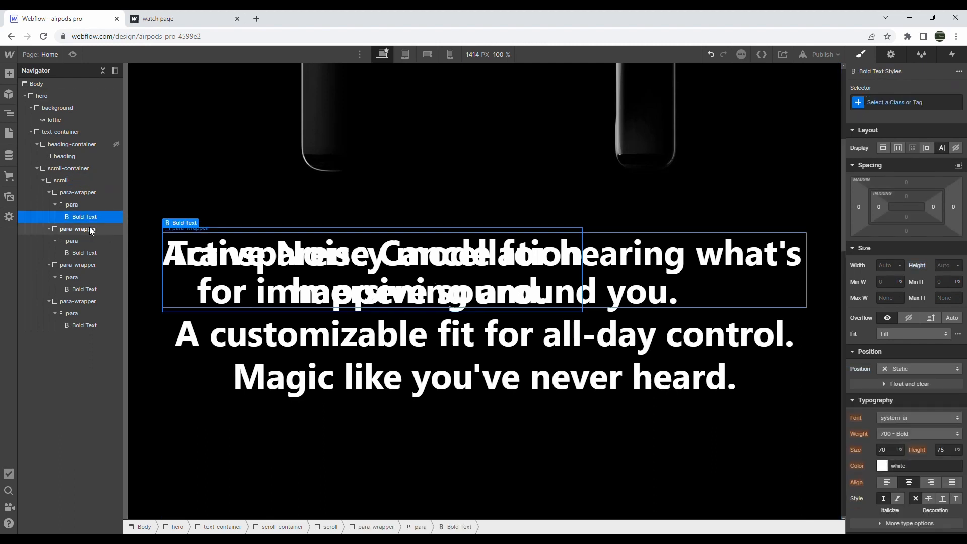
Set the position of the second, third and fourth para-wrappers to Absolute
left_click(440, 313)
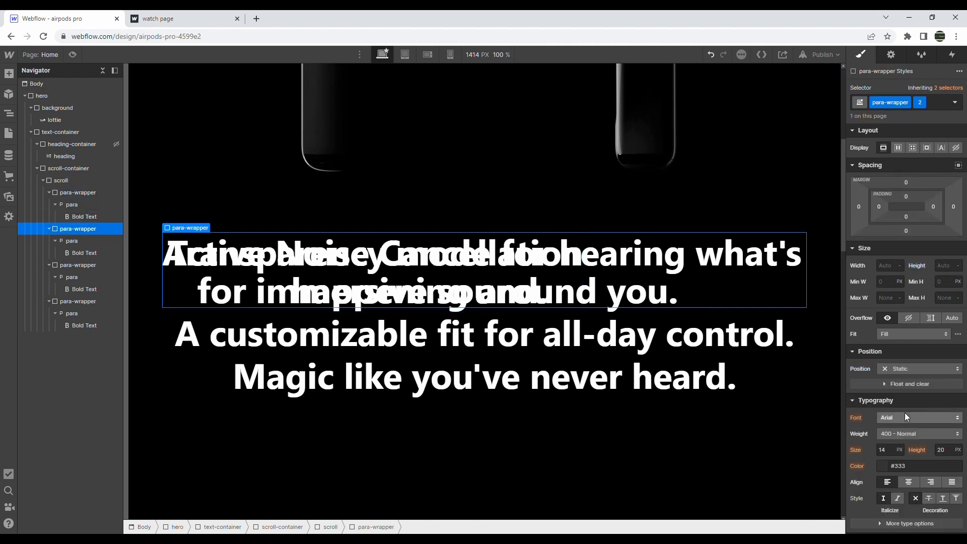
left_click(908, 371)
left_click(912, 390)
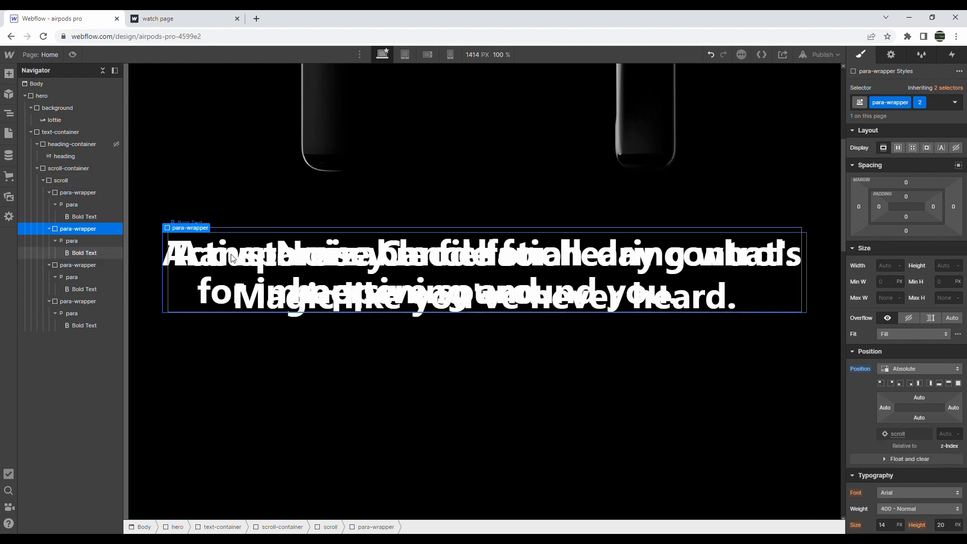
left_click(74, 264)
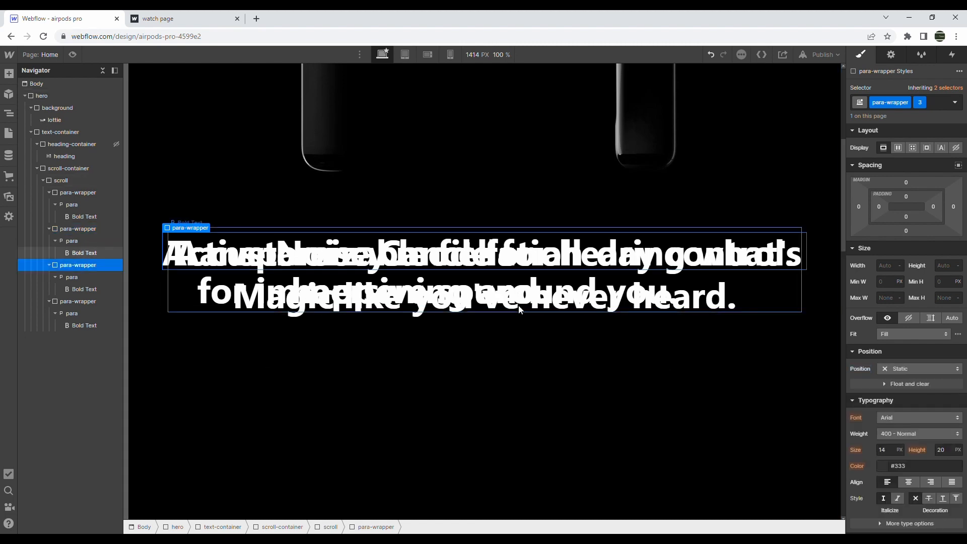
left_click(881, 369)
left_click(912, 392)
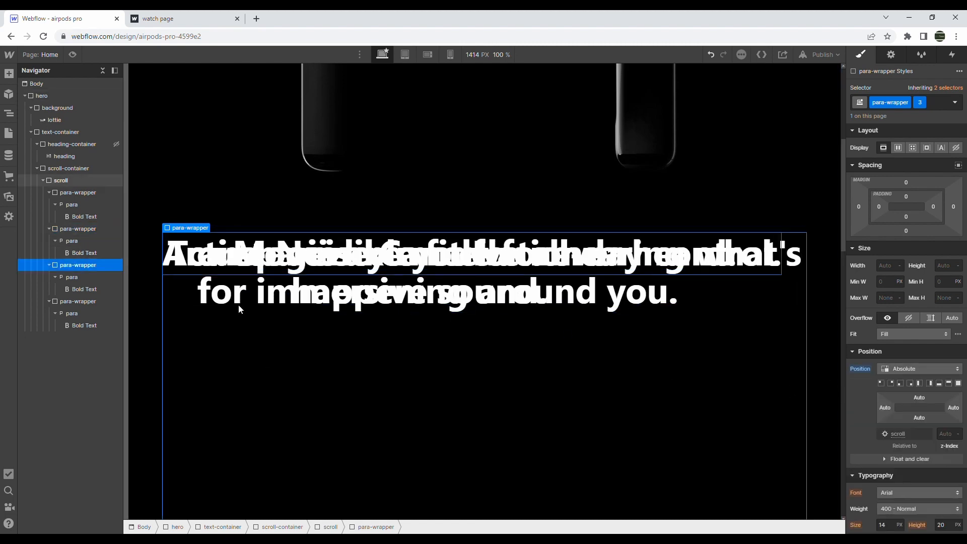
left_click(80, 300)
left_click(900, 368)
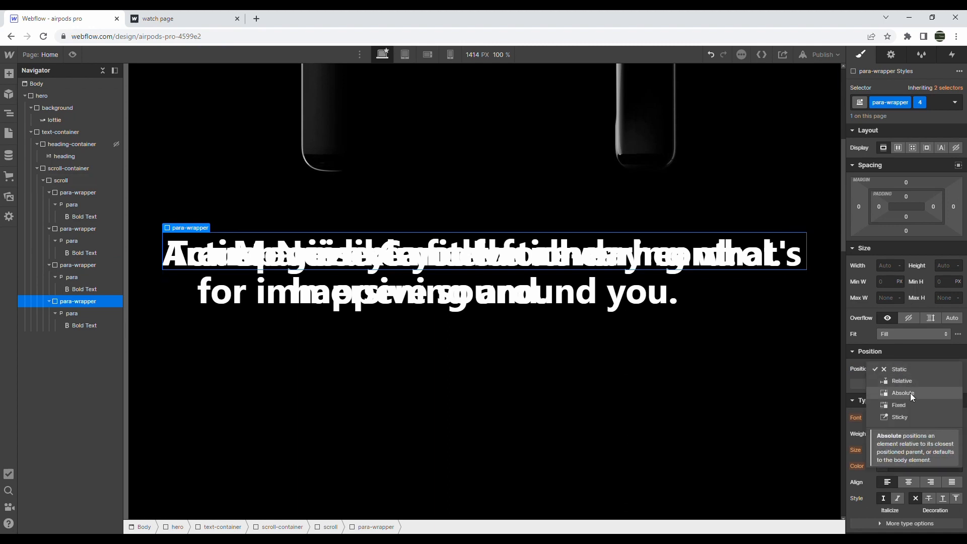
left_click(911, 393)
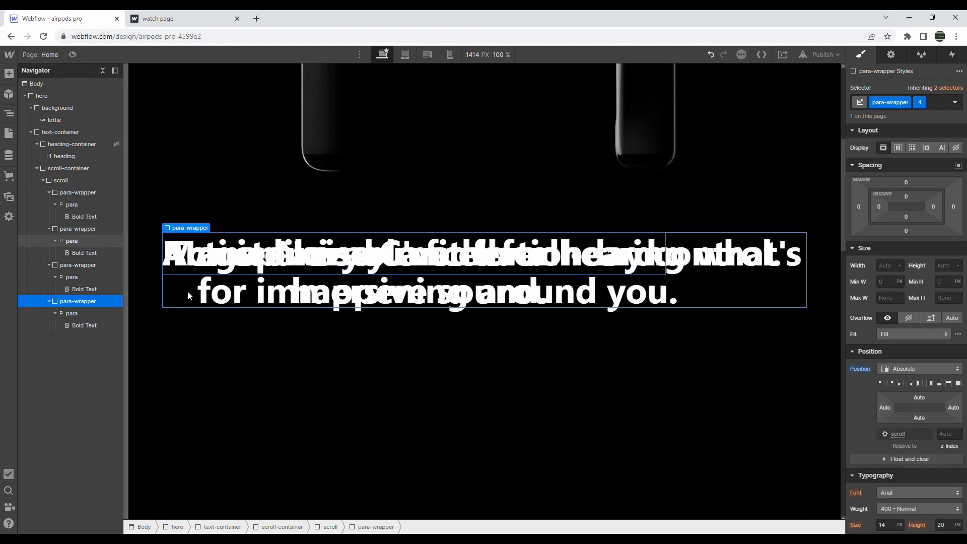
Make the scroll element a vertical flex layout with its children centered in both align and justify
left_click(81, 181)
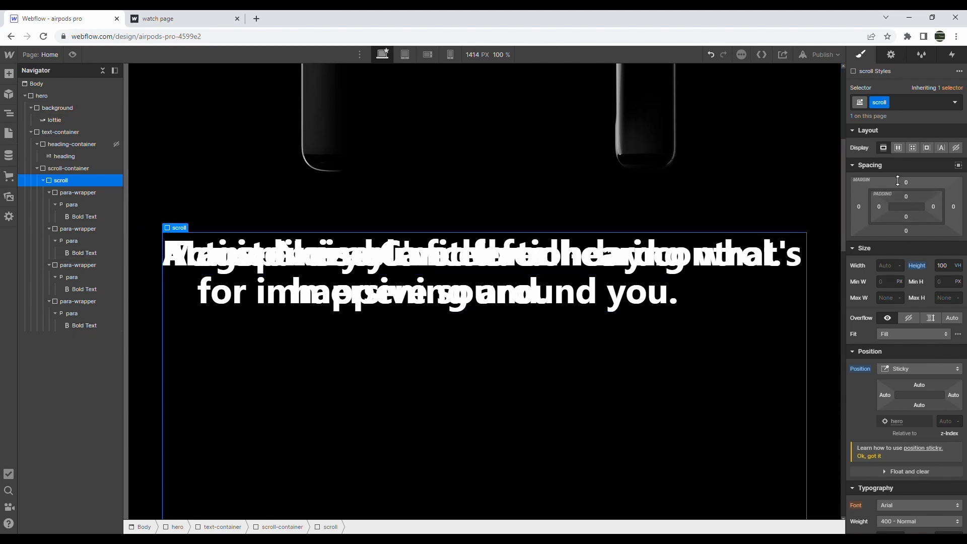
left_click(899, 148)
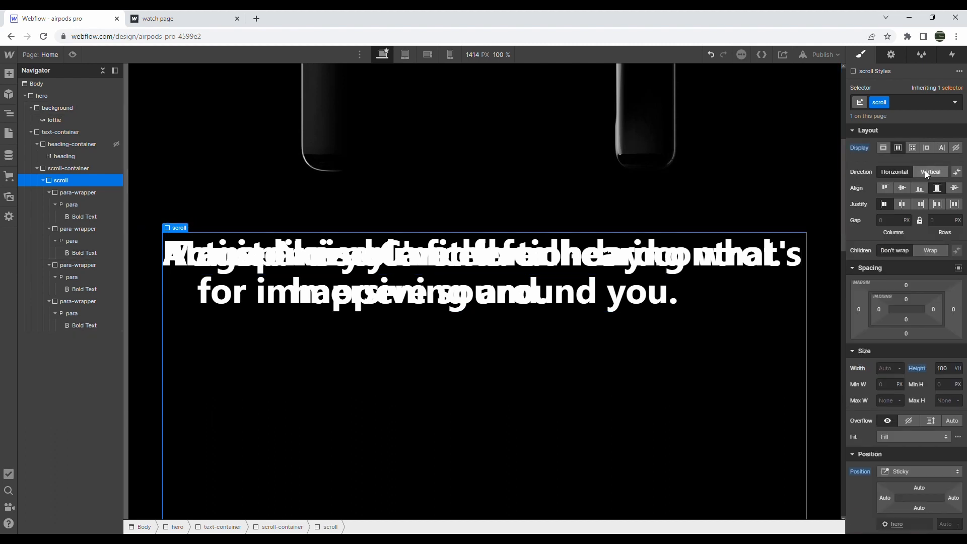
left_click(902, 187)
left_click(903, 203)
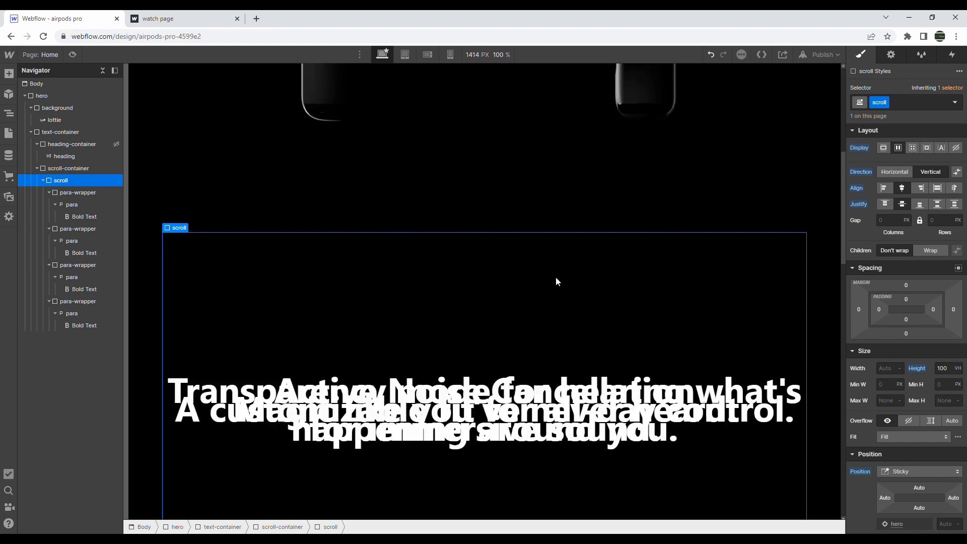
scroll(558, 281, "down", 3)
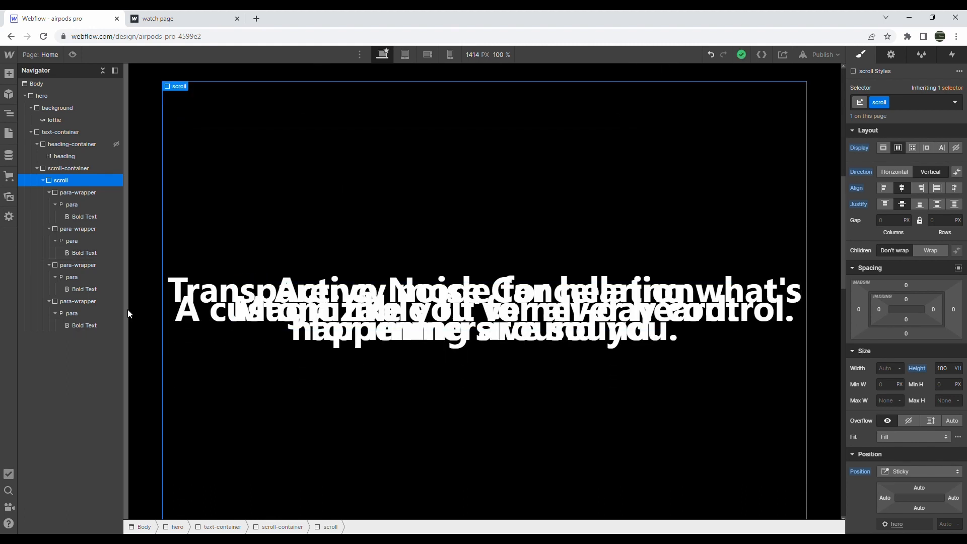
Try an opacity of 0% on the first para-wrapper's combo class 1, and undo it
left_click(76, 193)
scroll(907, 342, "down", 8)
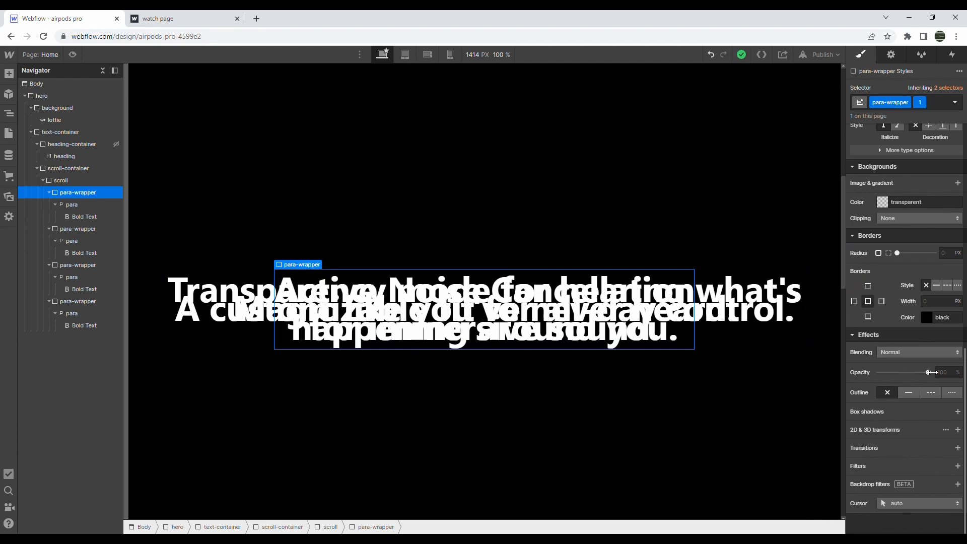
left_click_drag(929, 372, 742, 364)
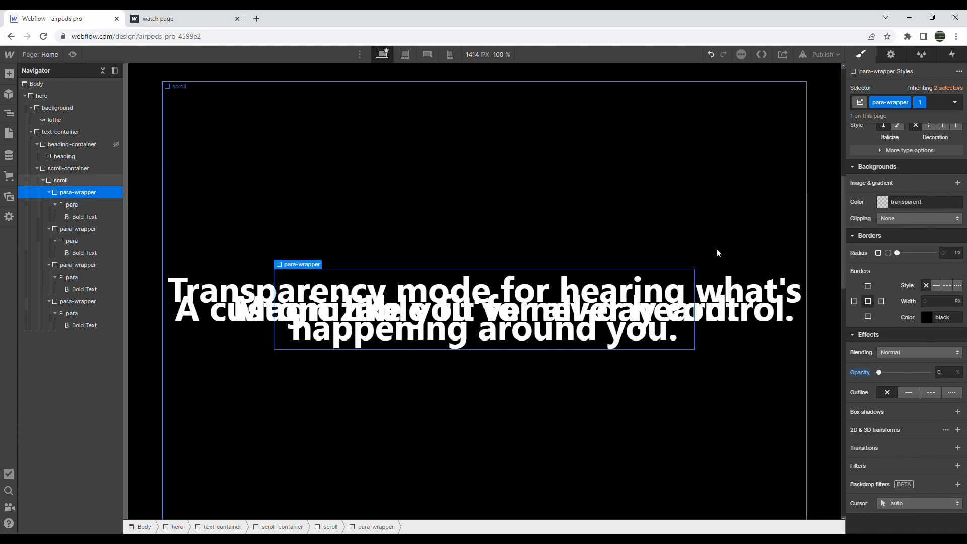
key("ctrl+z")
Remove combo class 1 from the first para-wrapper and set the shared para-wrapper class's opacity to 0%
left_click(922, 102)
left_click(920, 140)
left_click_drag(929, 372, 766, 363)
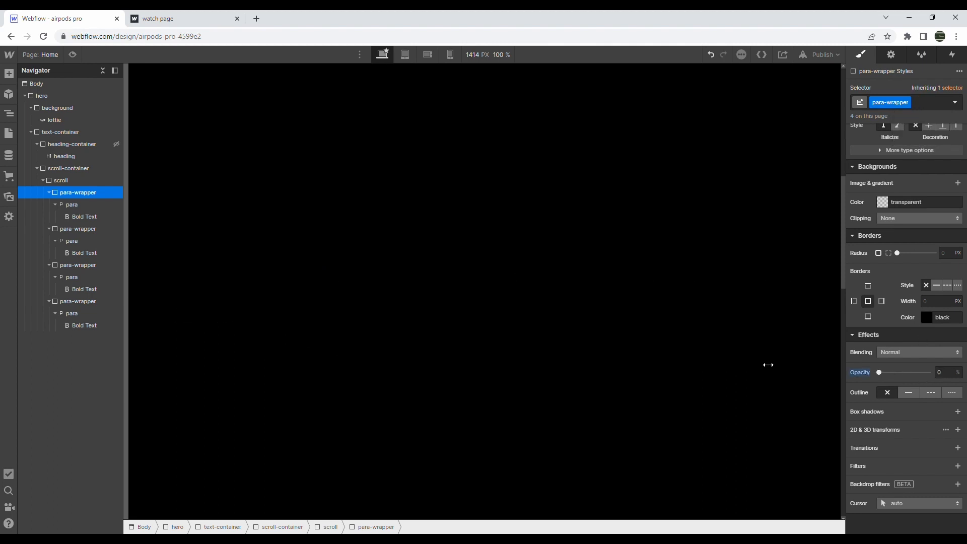
Add the combo class 1 back to the first para-wrapper
left_click(917, 101)
left_click(923, 101)
left_click(923, 102)
type("1")
key("Return")
Set the top offset of the sticky scroll element to 0
scroll(551, 213, "up", 8)
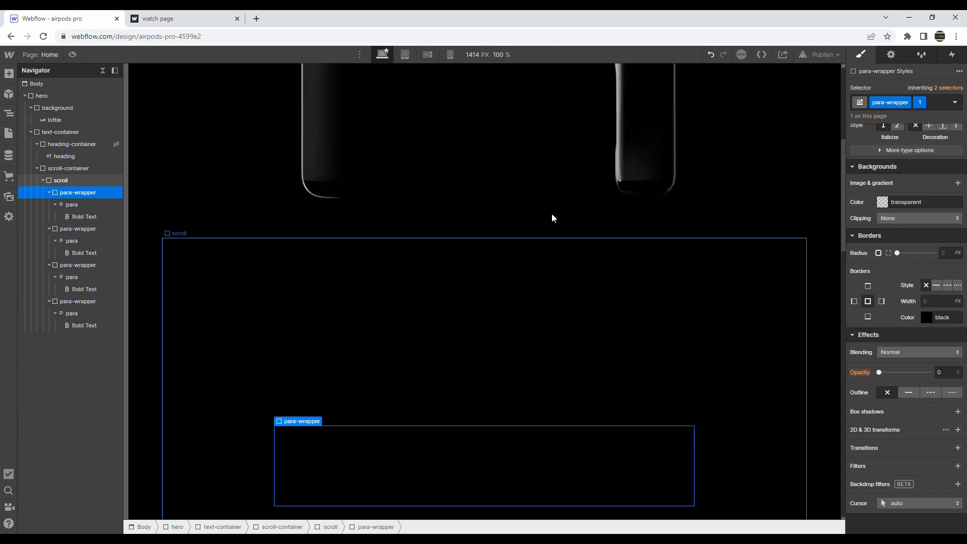
scroll(395, 205, "down", 5)
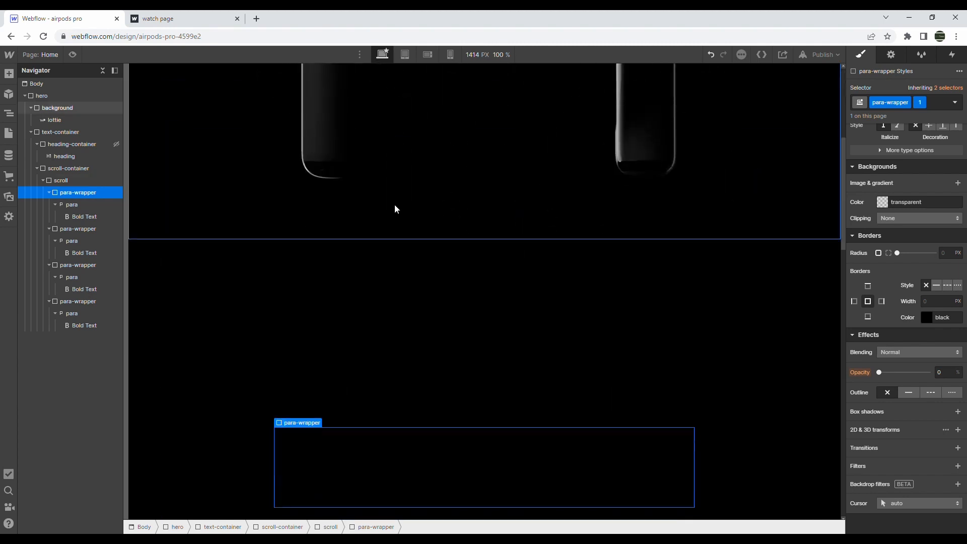
left_click(347, 259)
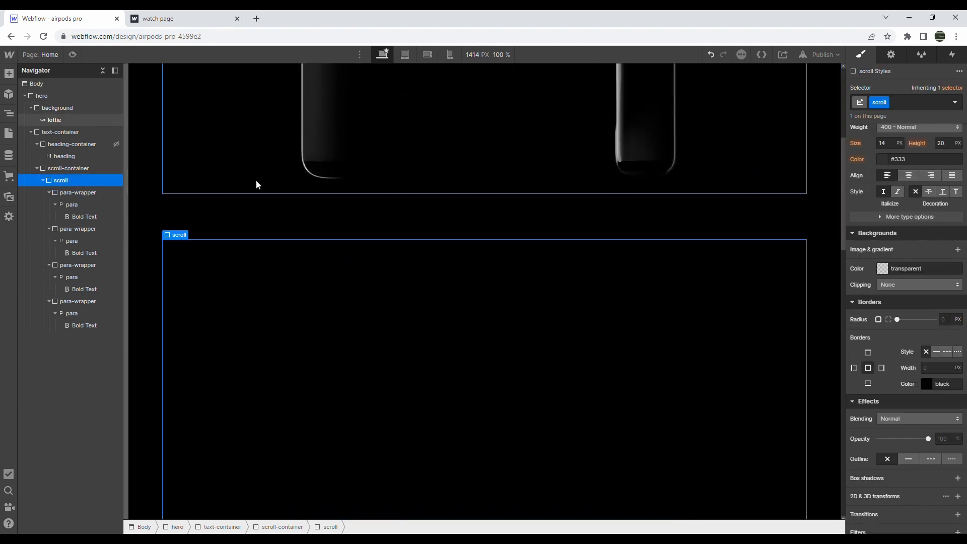
scroll(907, 287, "up", 6)
scroll(923, 295, "up", 2)
left_click(917, 395)
type("0")
key("Return")
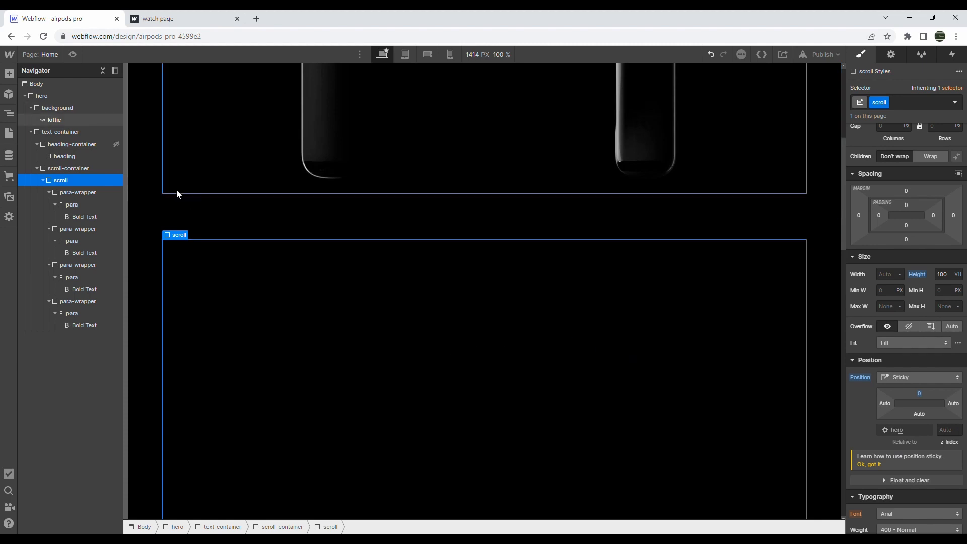
Set the position of the scroll-container to Sticky with a top offset of 0
left_click(89, 170)
left_click(907, 325)
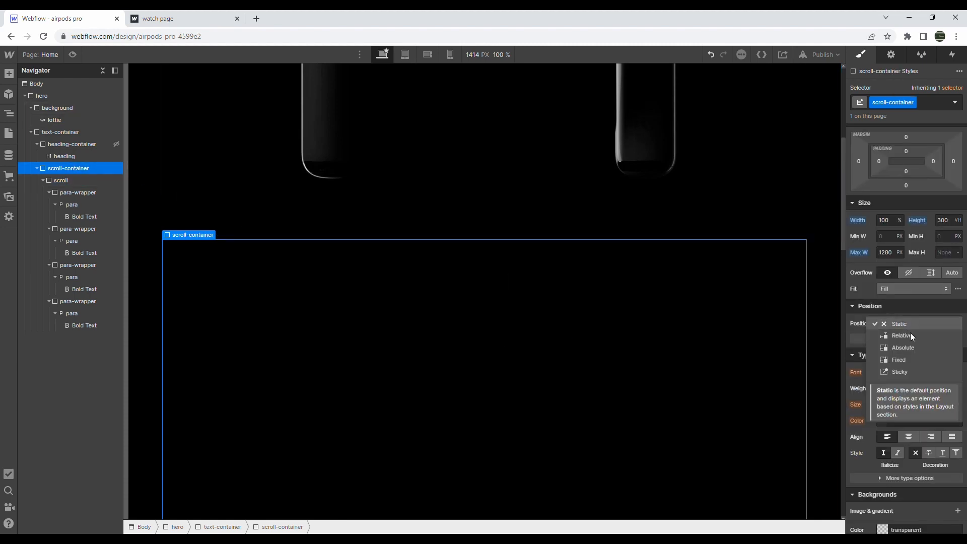
left_click(904, 371)
left_click(918, 346)
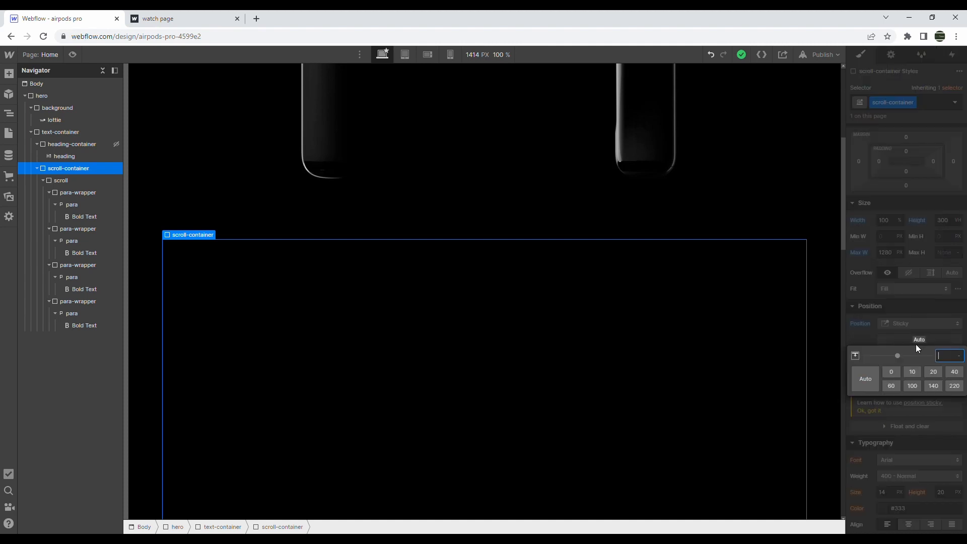
type("0")
key("Return")
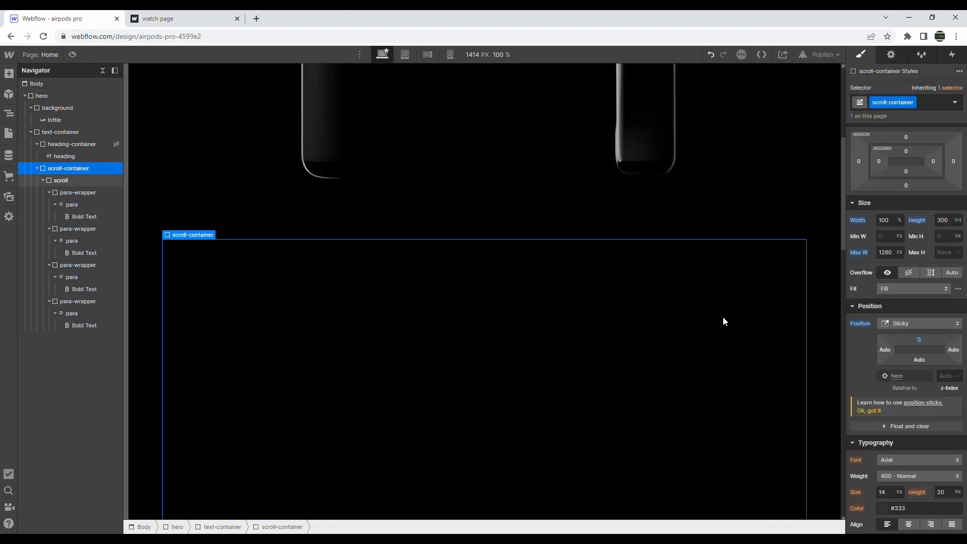
Check the hero layout on the canvas and inspect the text-container's style settings
scroll(583, 354, "up", 5)
scroll(582, 352, "up", 2)
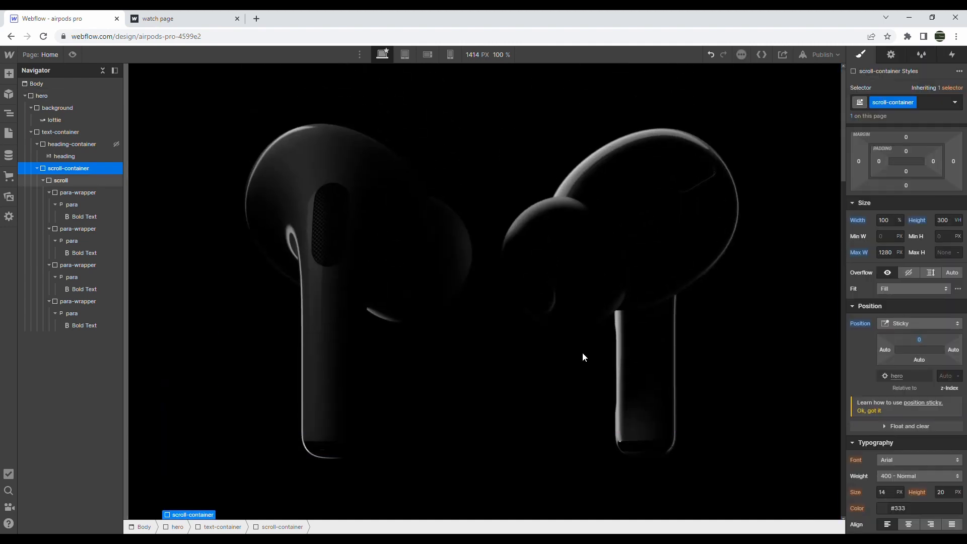
left_click(59, 132)
scroll(425, 281, "down", 5)
scroll(226, 177, "up", 5)
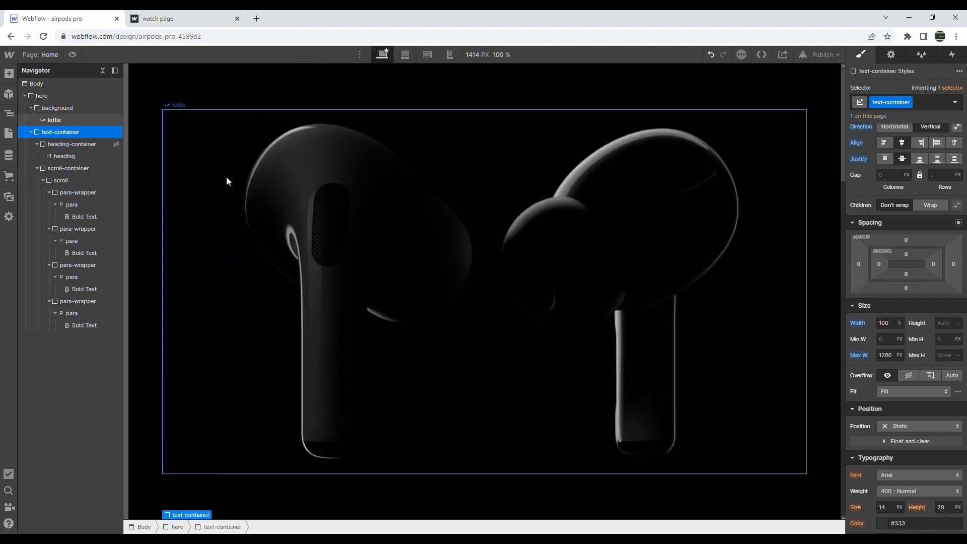
Make the hidden heading-container visible again with Flex display, and select the text-container
left_click(57, 146)
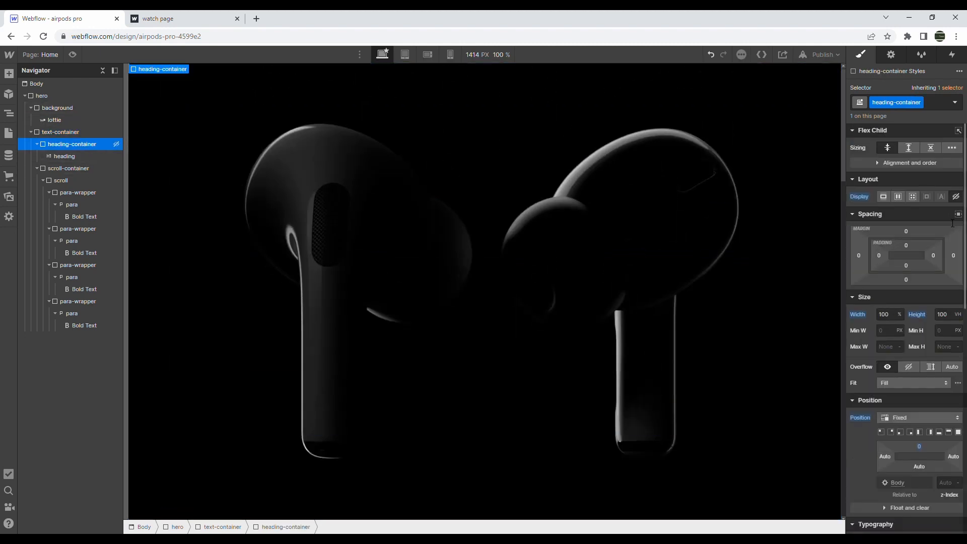
left_click(884, 196)
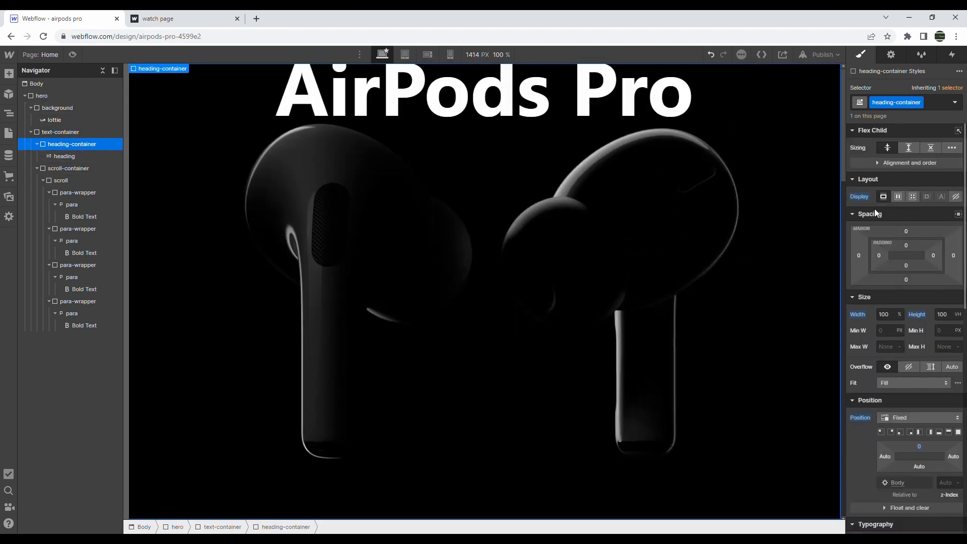
left_click(899, 196)
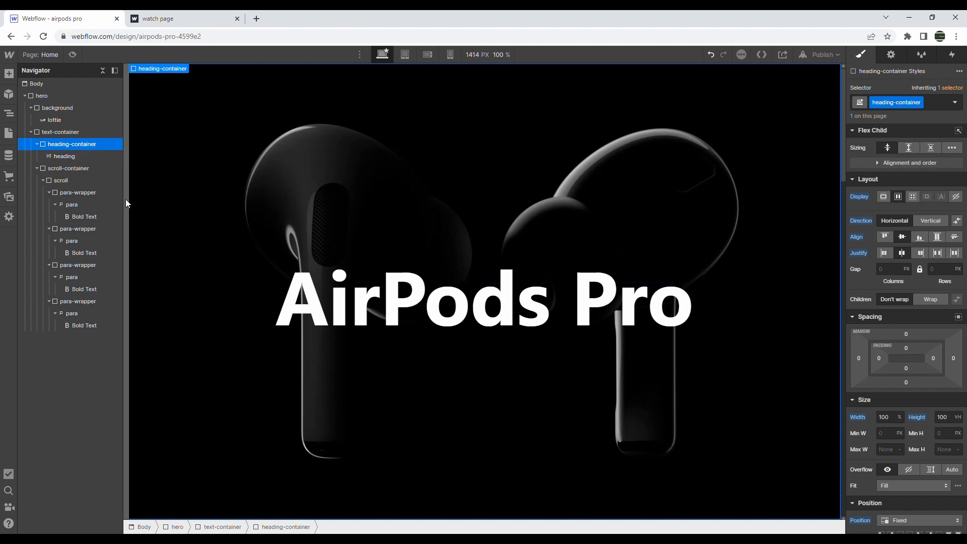
left_click(60, 121)
left_click(62, 133)
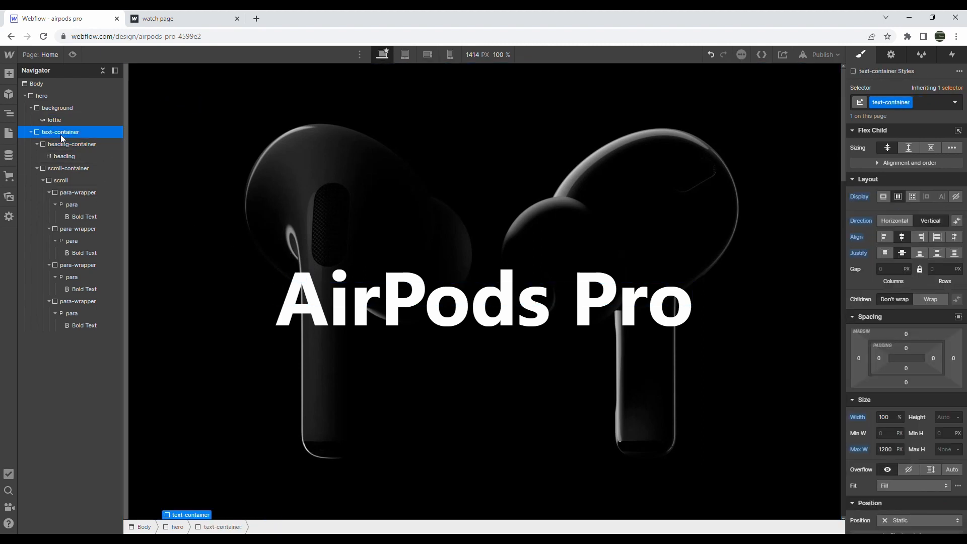
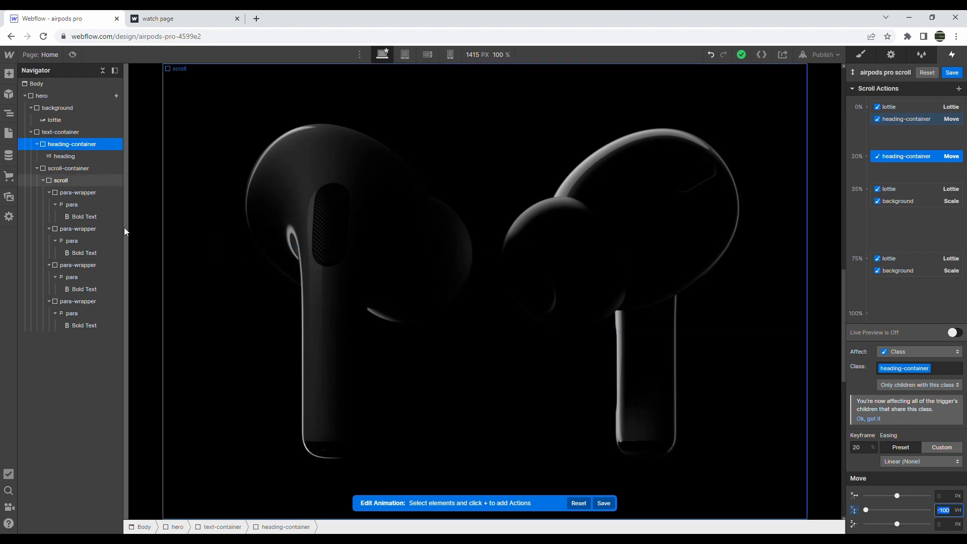
Collapse the contents of the para-wrappers in the element tree and select the first para-wrapper
left_click(52, 228)
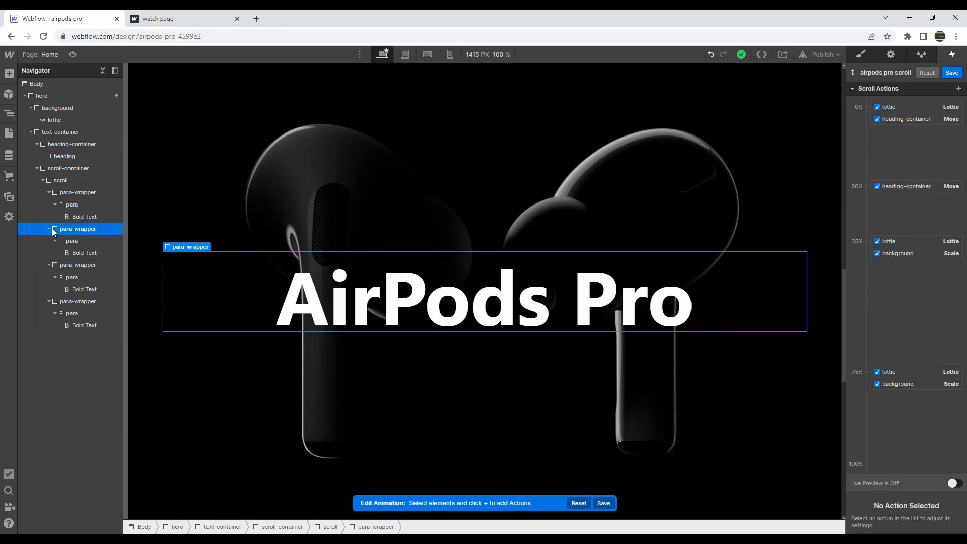
left_click(49, 229)
left_click(50, 241)
left_click(50, 253)
left_click(61, 193)
left_click(55, 205)
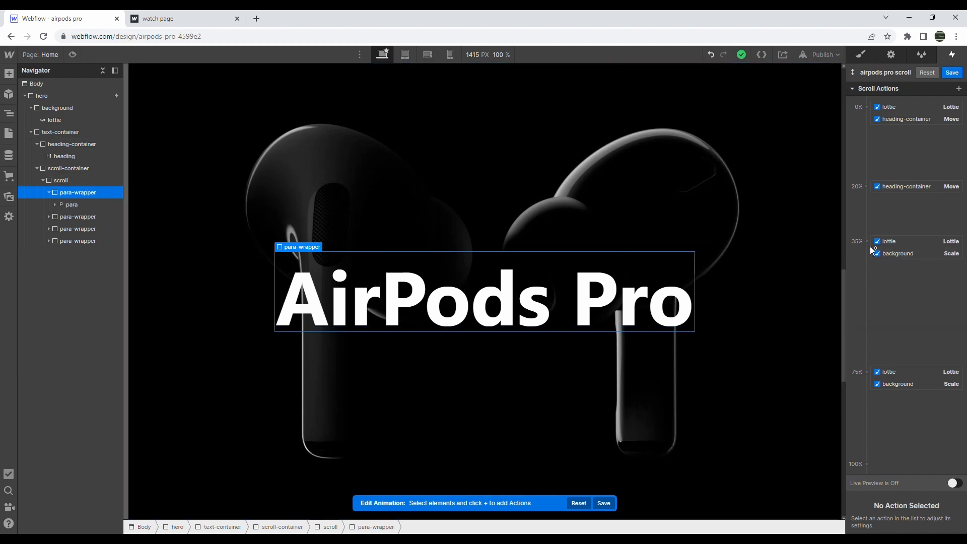
Check the paragraph animation on the watch page, and add a Move action at 35% with a 60 px Y offset to the first para-wrapper
left_click(144, 14)
scroll(385, 169, "up", 10)
scroll(385, 171, "down", 10)
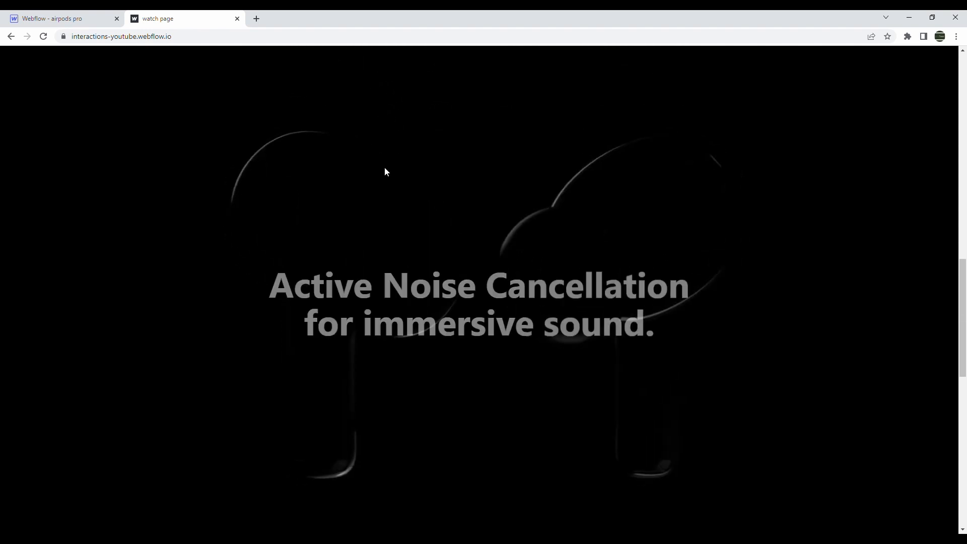
left_click(103, 16)
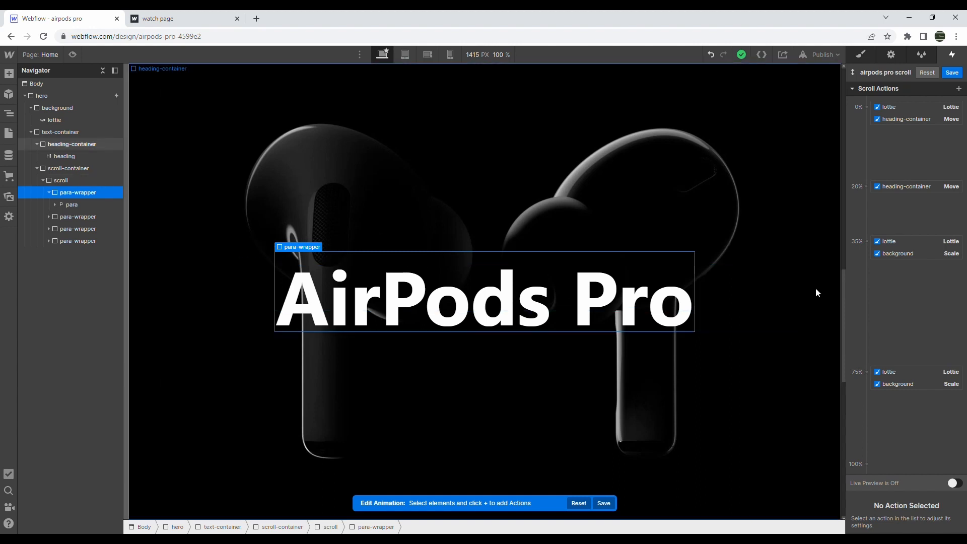
left_click(867, 241)
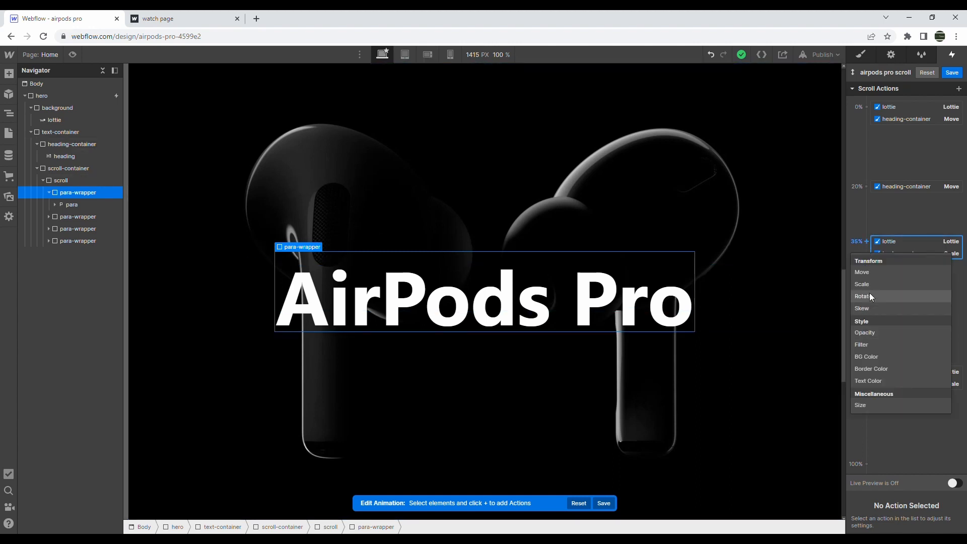
left_click(862, 272)
left_click(943, 512)
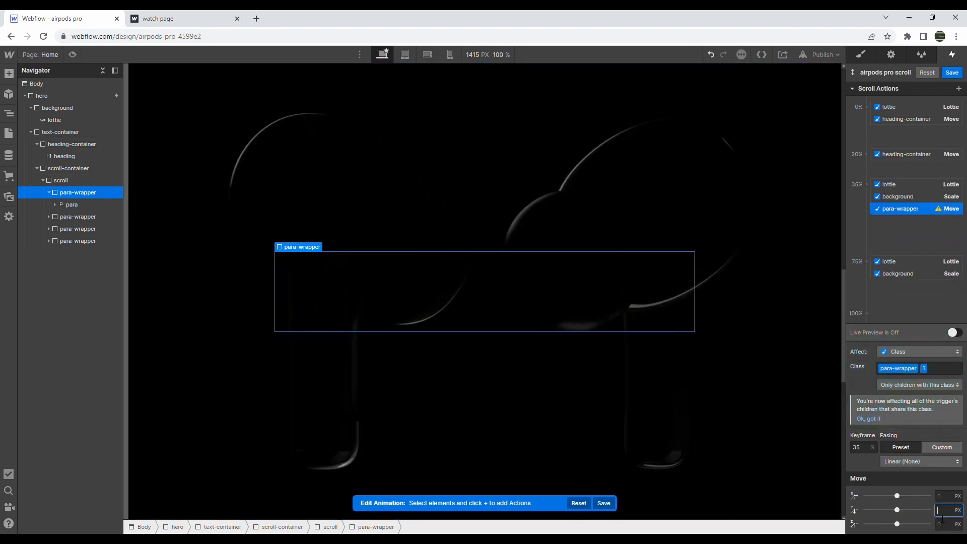
type("60p")
key("Return")
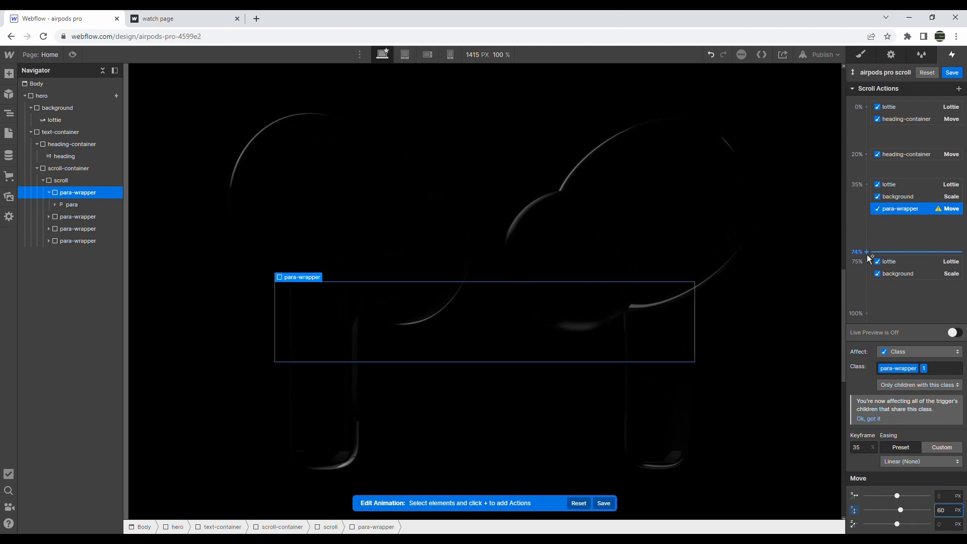
Add an Opacity action of 0% for the first para-wrapper at the 35% scroll keyframe
left_click(869, 185)
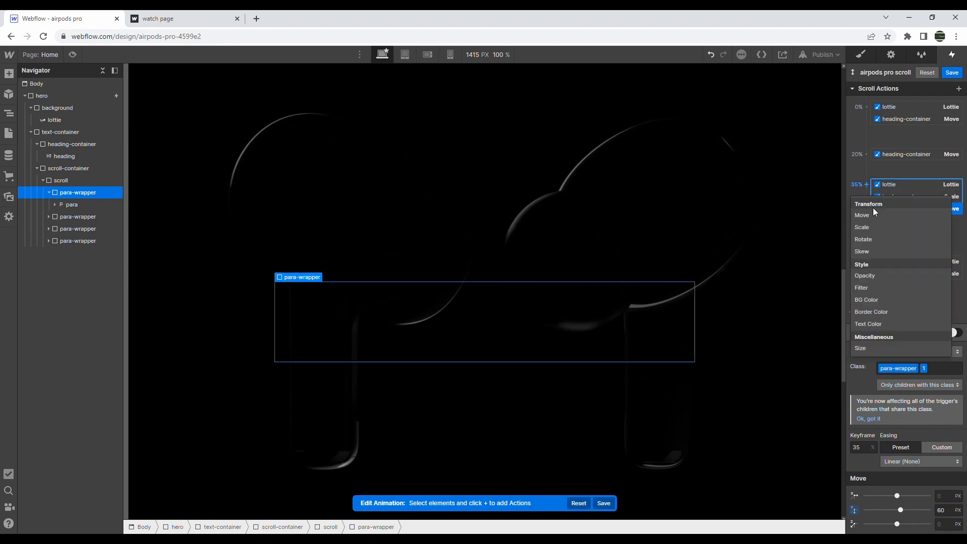
left_click(871, 275)
left_click(947, 524)
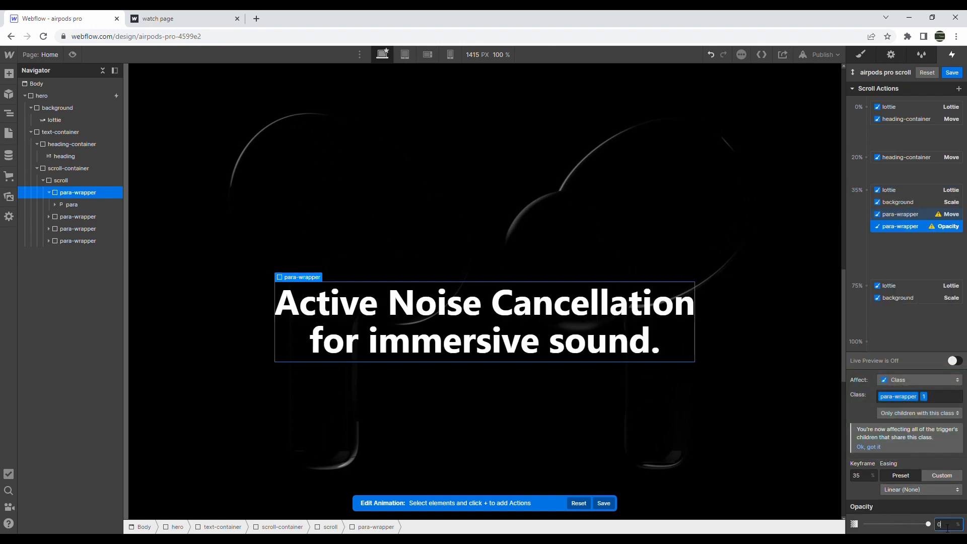
type("0")
key("Return")
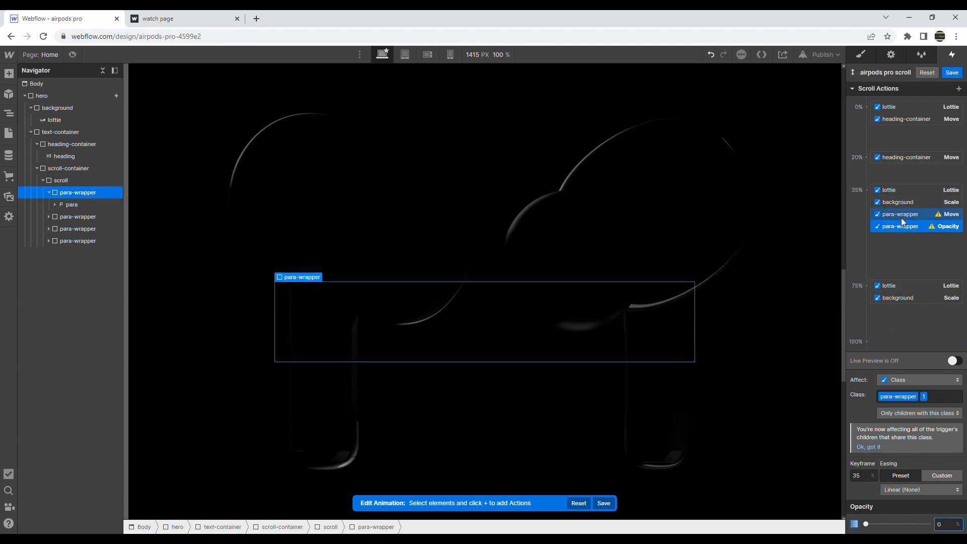
Add a Move action for the first para-wrapper at the 40% keyframe with a Y offset of 0 px
left_click(868, 241)
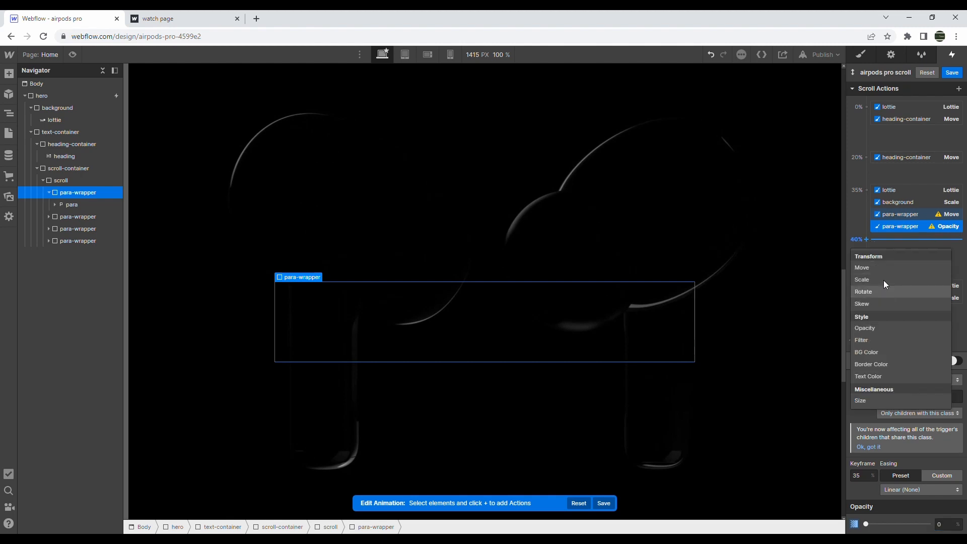
left_click(877, 268)
left_click(947, 511)
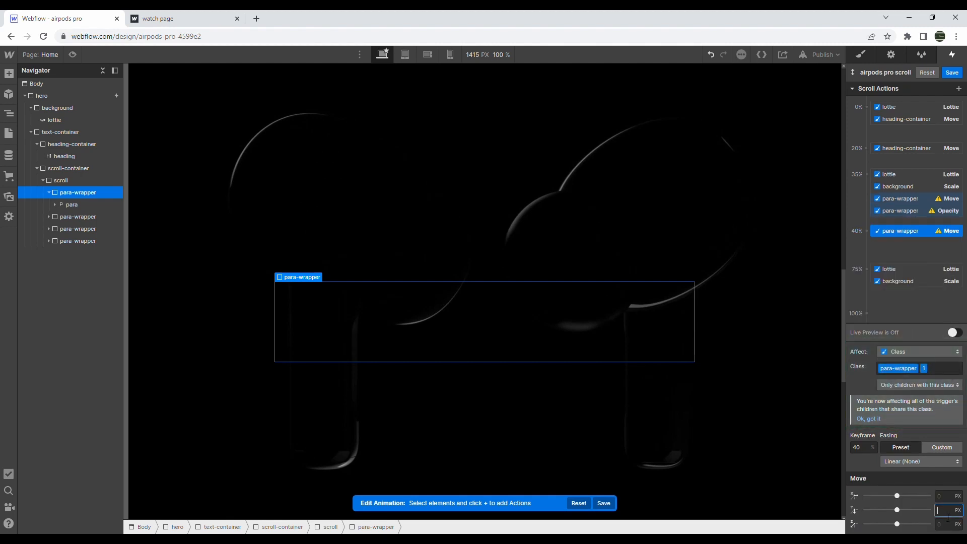
type("0")
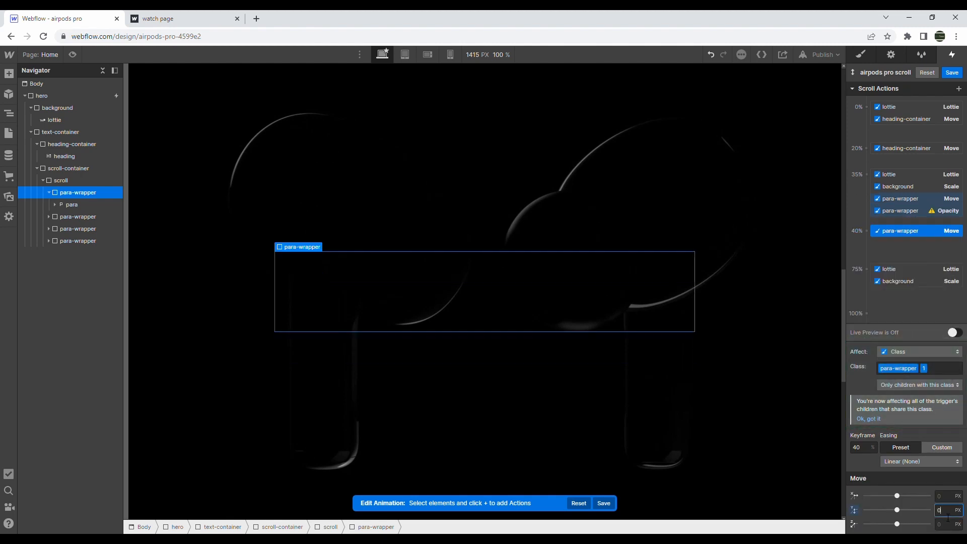
Add an Opacity action of 100% for the first para-wrapper at the 40% keyframe
left_click(871, 231)
left_click(866, 322)
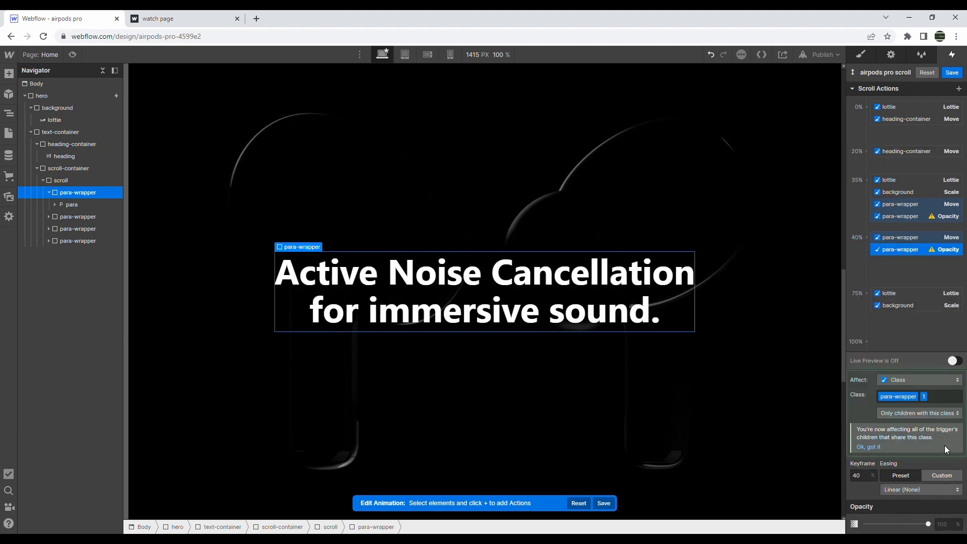
left_click(941, 525)
key("Return")
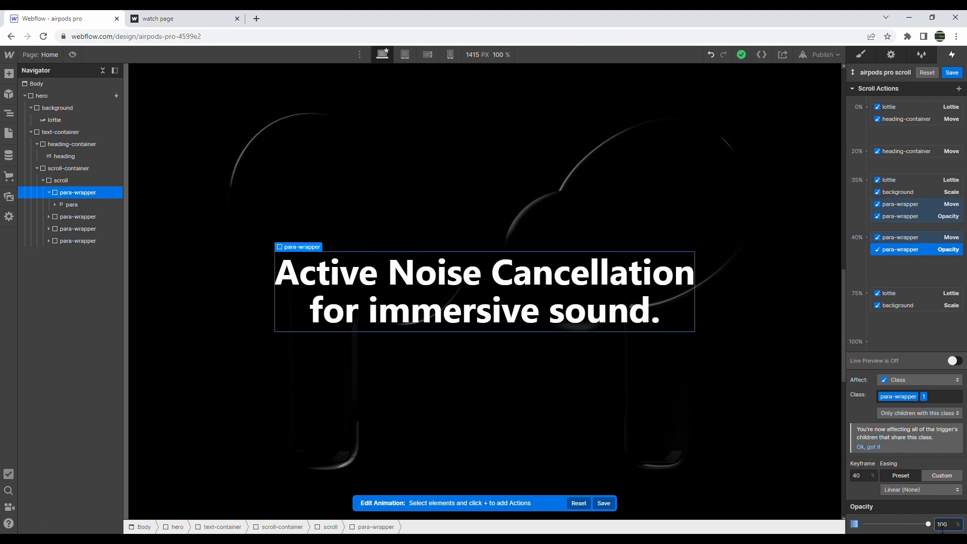
Add an Opacity action of 0% for the first para-wrapper and set its keyframe to 45%
left_click(872, 262)
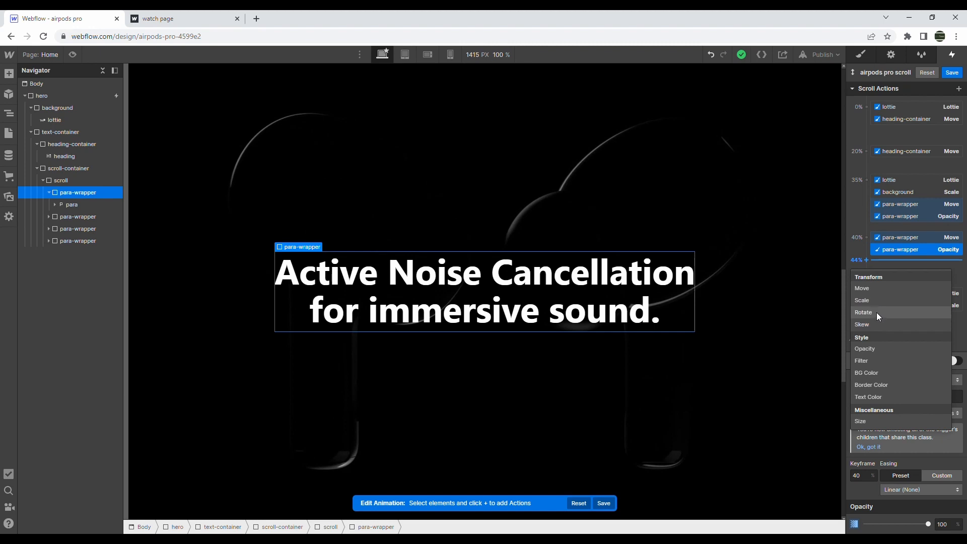
left_click(873, 349)
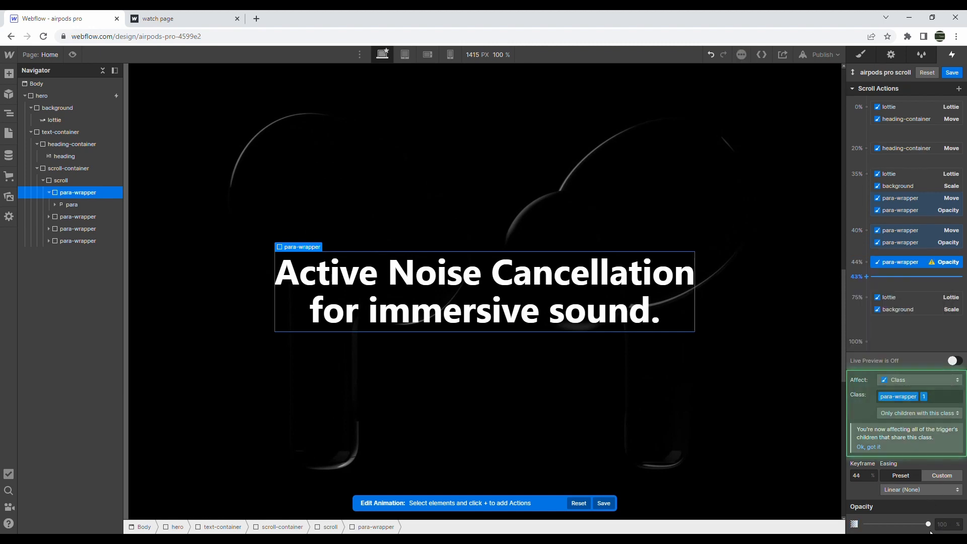
left_click_drag(929, 525, 864, 525)
left_click(869, 479)
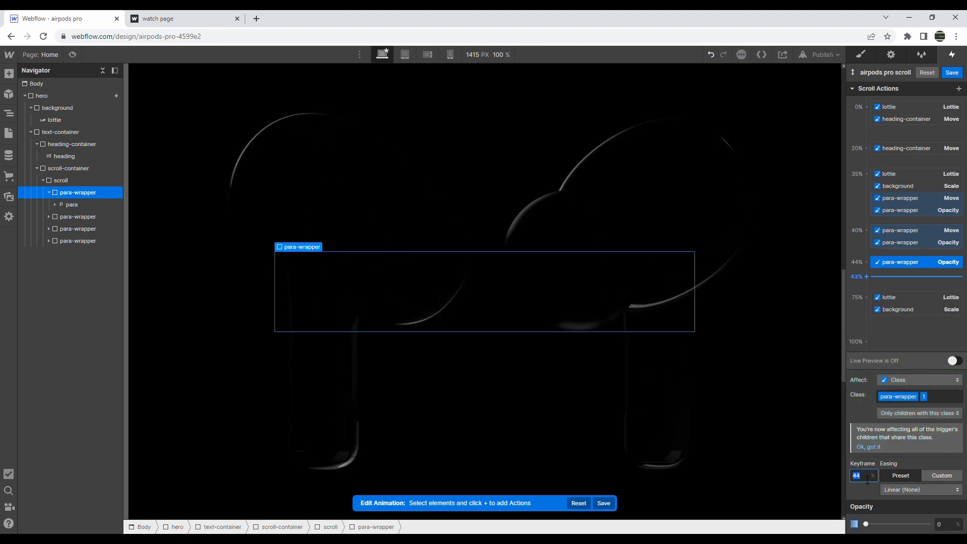
type("45")
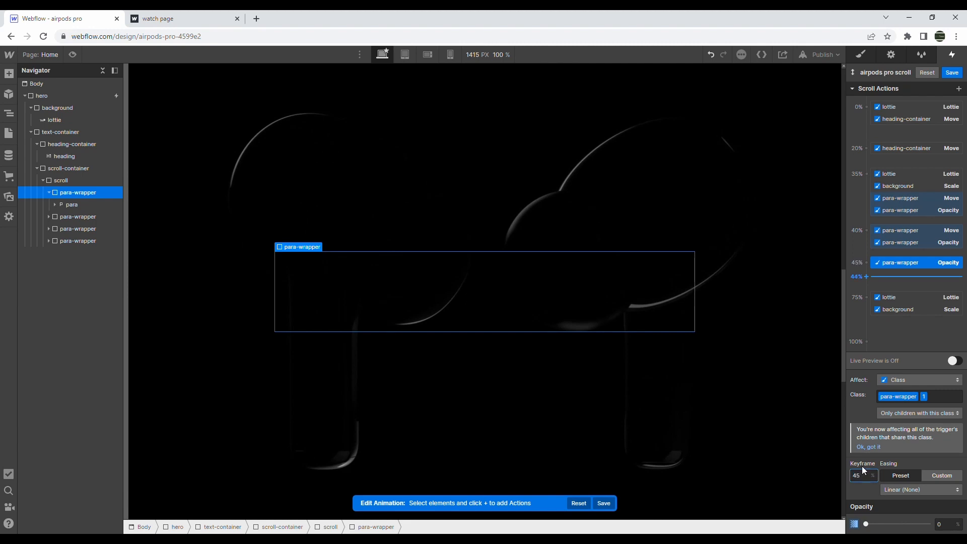
Turn on Live Preview and scroll through the hero to check the heading and first paragraph animations
left_click(954, 361)
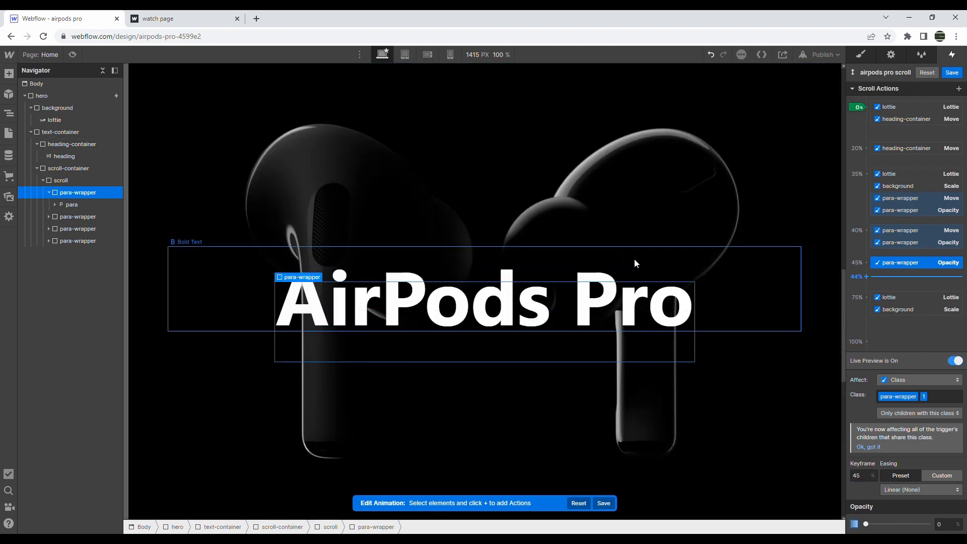
scroll(634, 259, "down", 5)
scroll(634, 259, "up", 5)
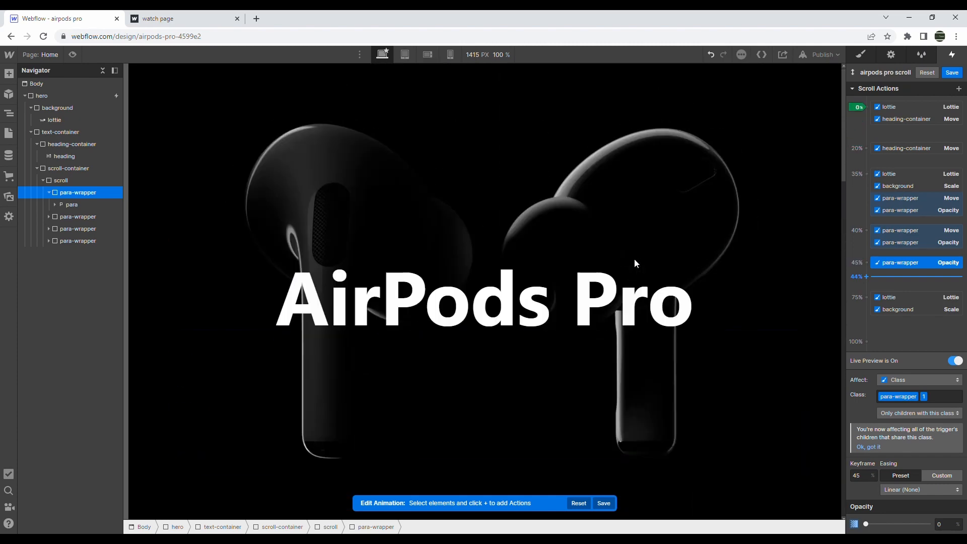
scroll(634, 259, "down", 5)
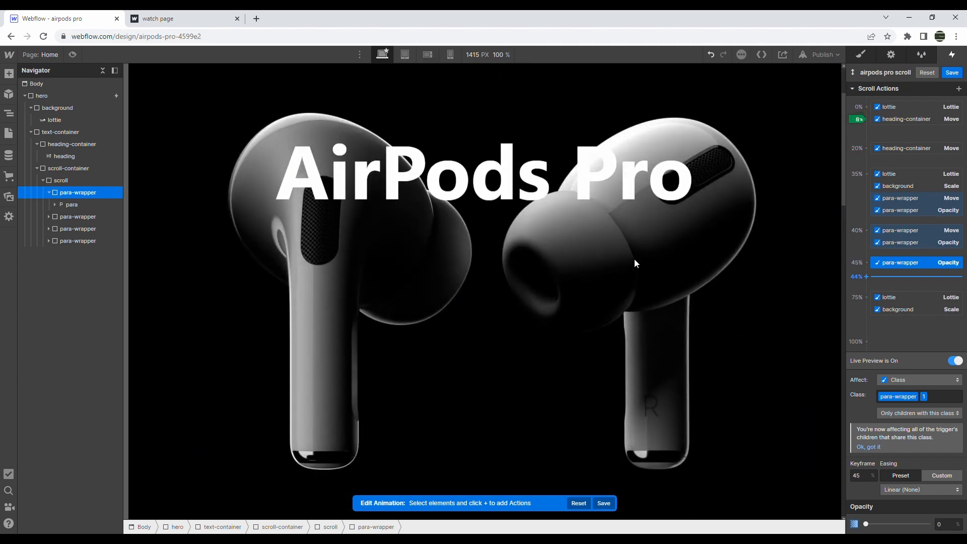
scroll(634, 259, "down", 6)
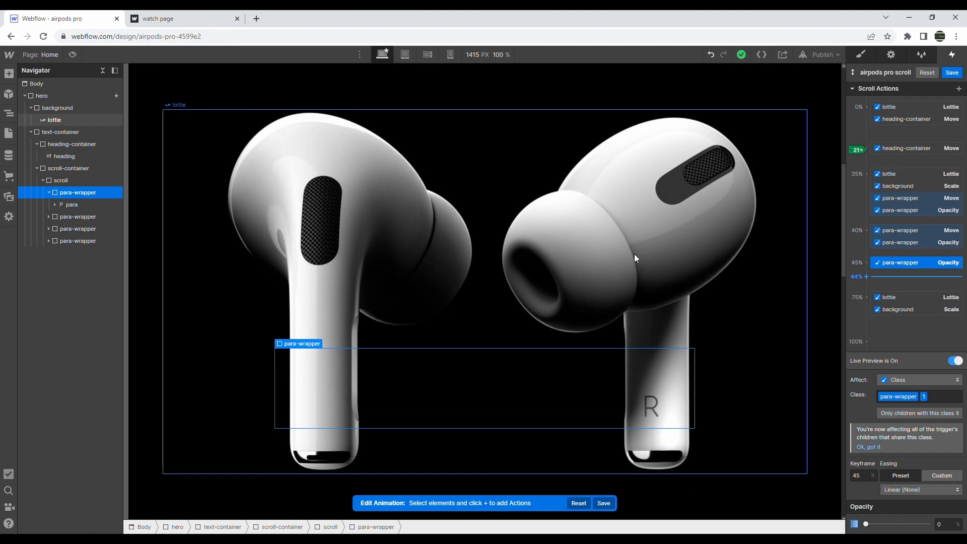
scroll(634, 254, "down", 3)
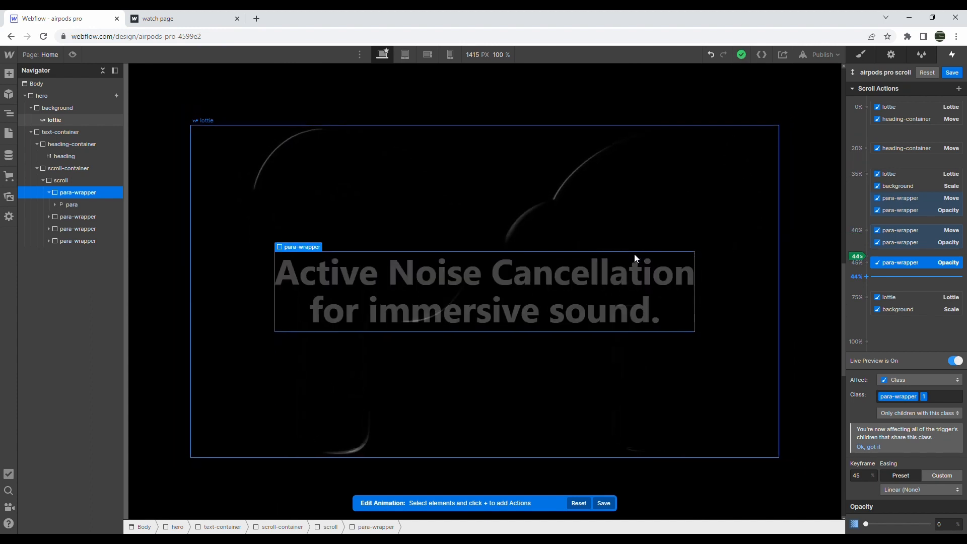
scroll(689, 211, "down", 2)
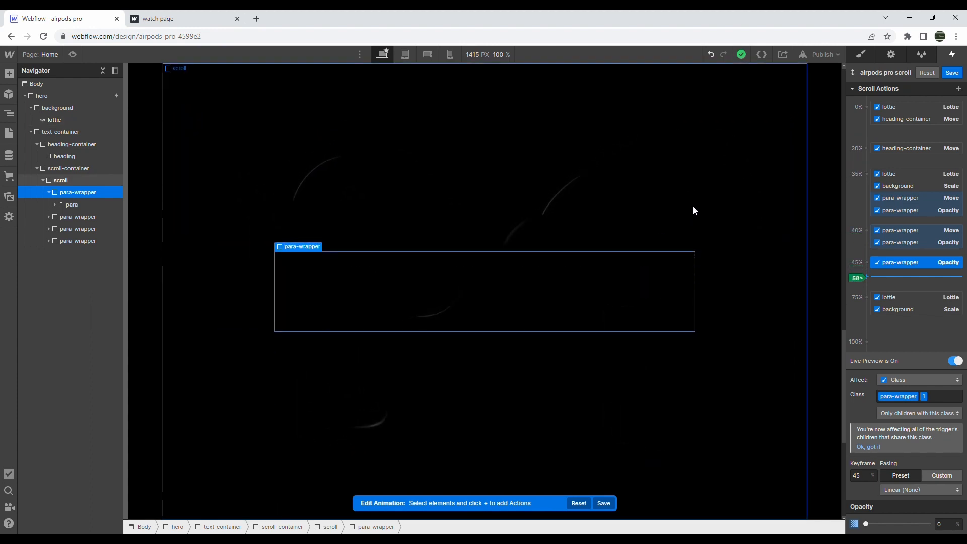
scroll(692, 202, "up", 2)
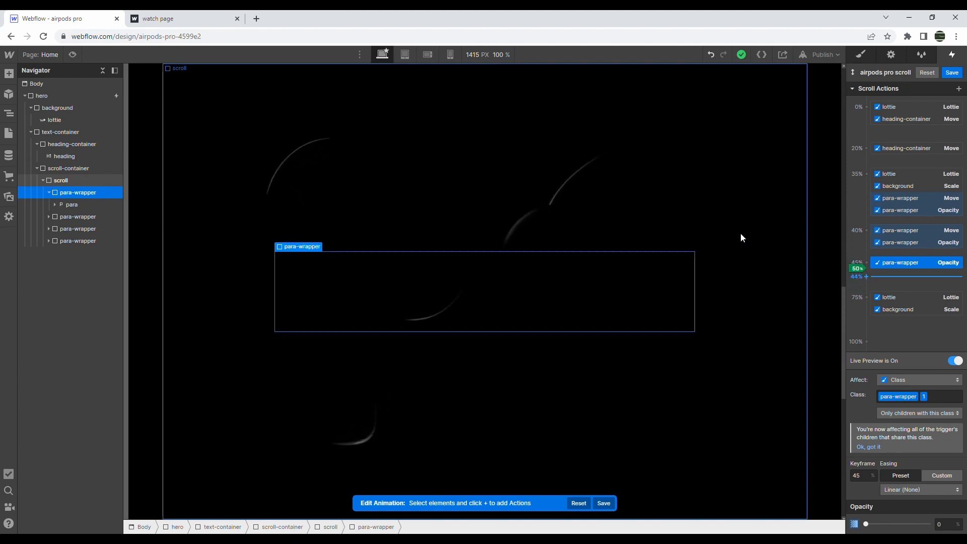
Duplicate the first para-wrapper's five Move and Opacity actions and move the copies to the 45% keyframe
left_click(932, 199)
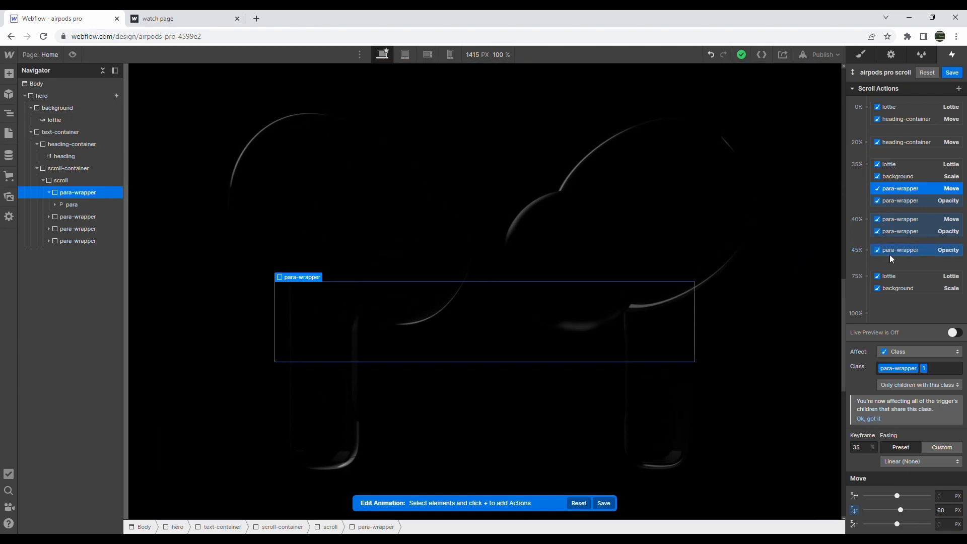
left_click(894, 250, "shift")
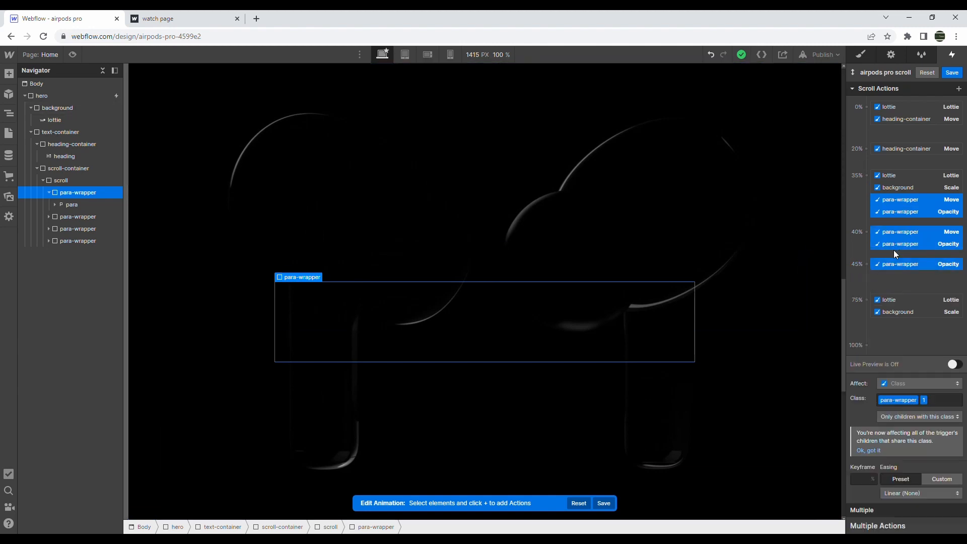
left_click(908, 171)
left_click(910, 202)
left_click(909, 189)
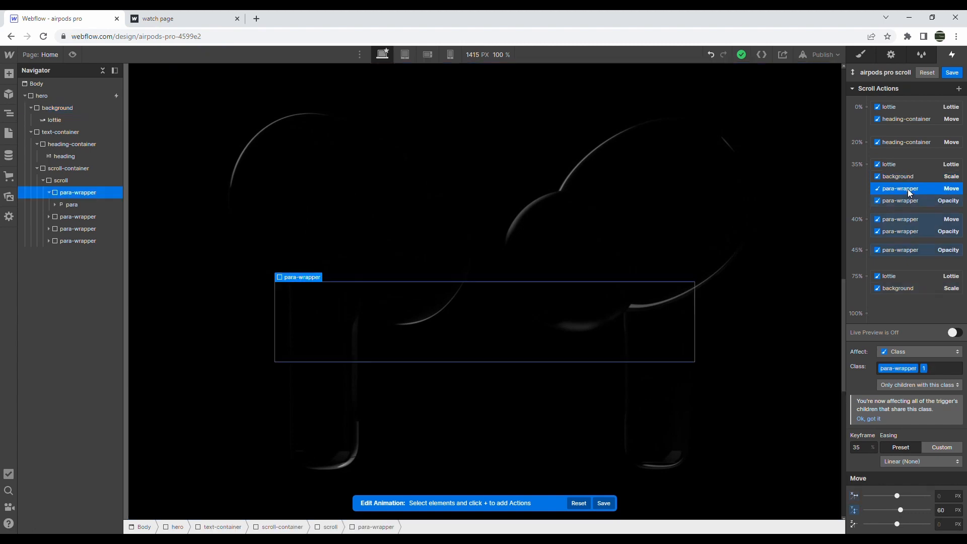
left_click(902, 250, "shift")
right_click(905, 246)
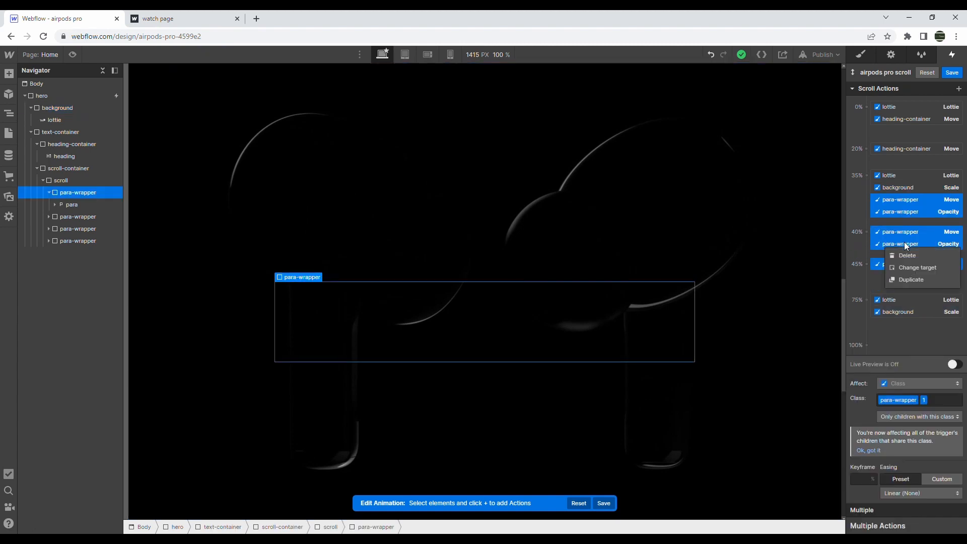
left_click(912, 278)
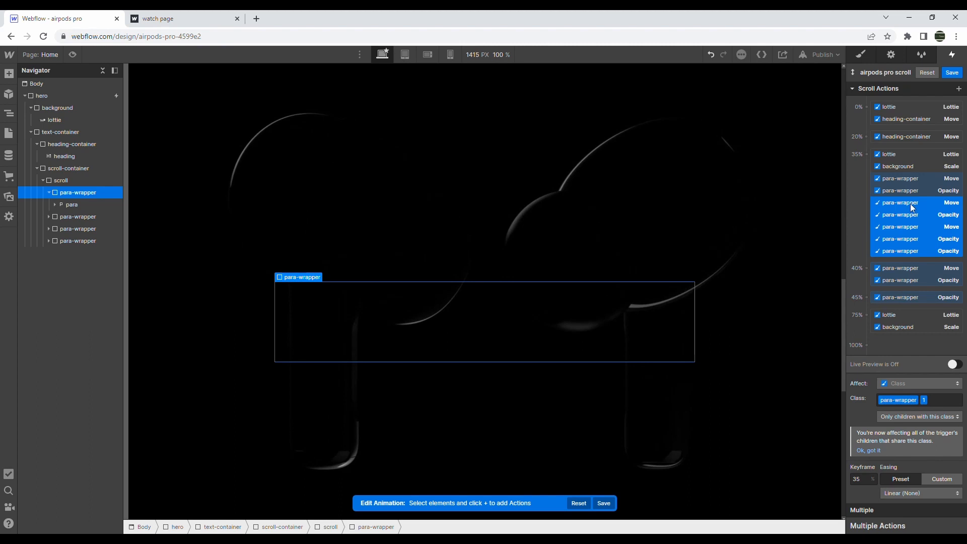
left_click_drag(912, 207, 915, 302)
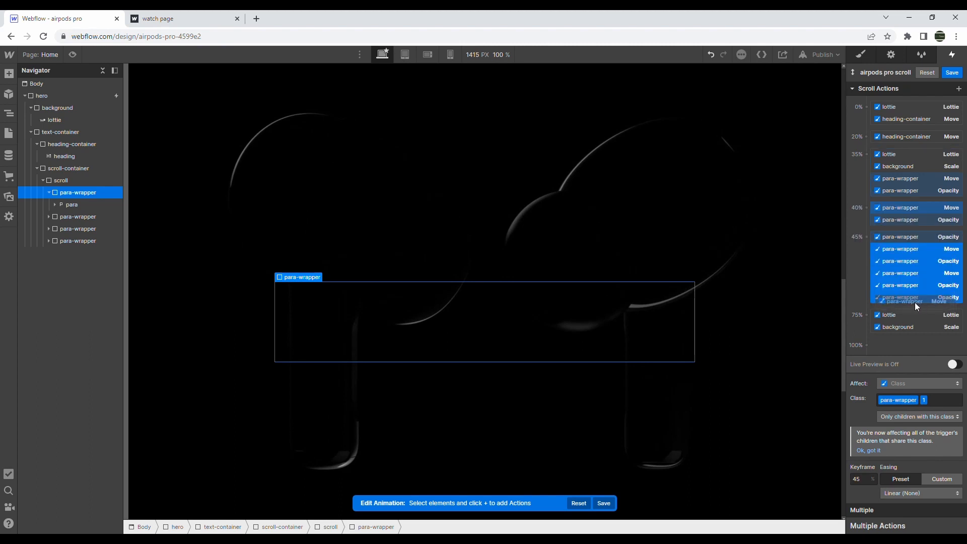
Set the copied 0 px Move action and the Opacity action directly after it to the 50% keyframe
left_click(909, 261)
left_click(915, 273)
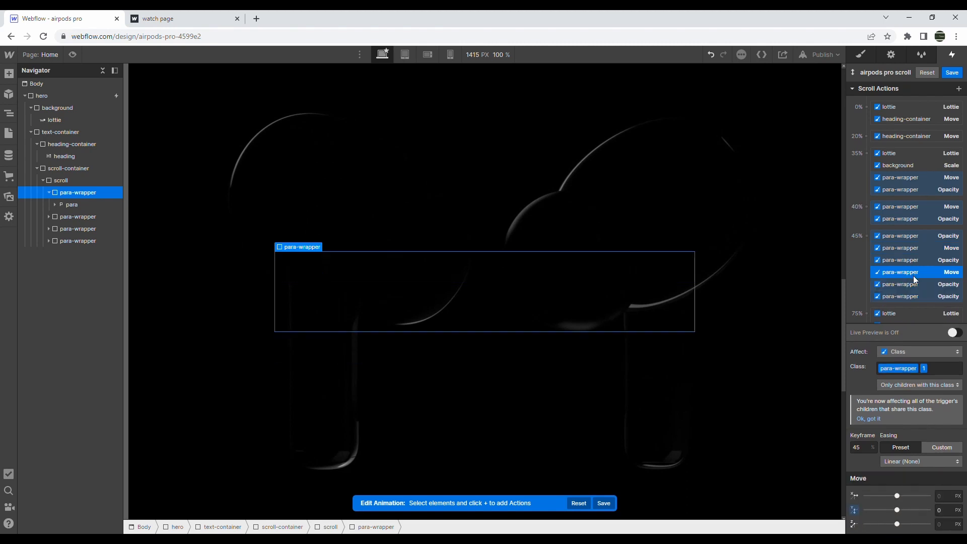
left_click(908, 281, "shift")
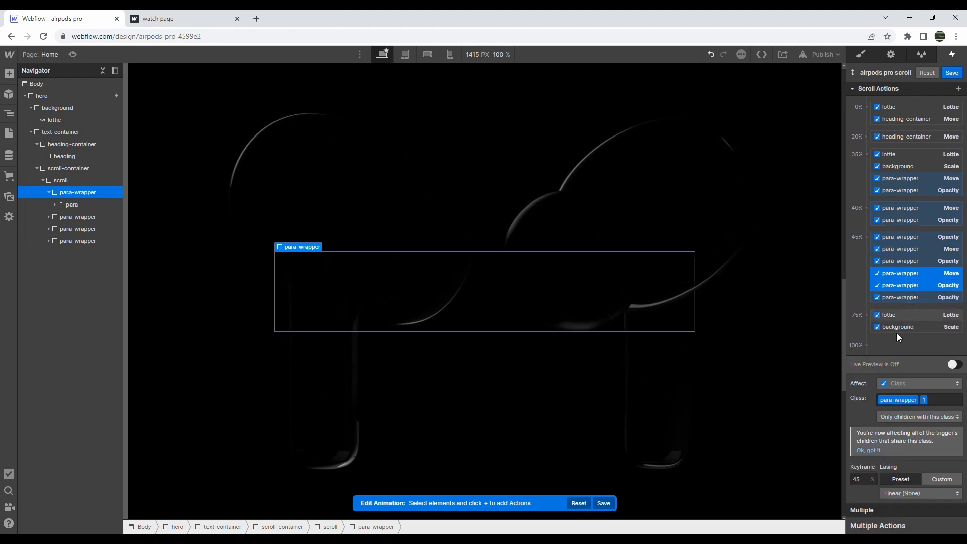
left_click(893, 252)
left_click(895, 270)
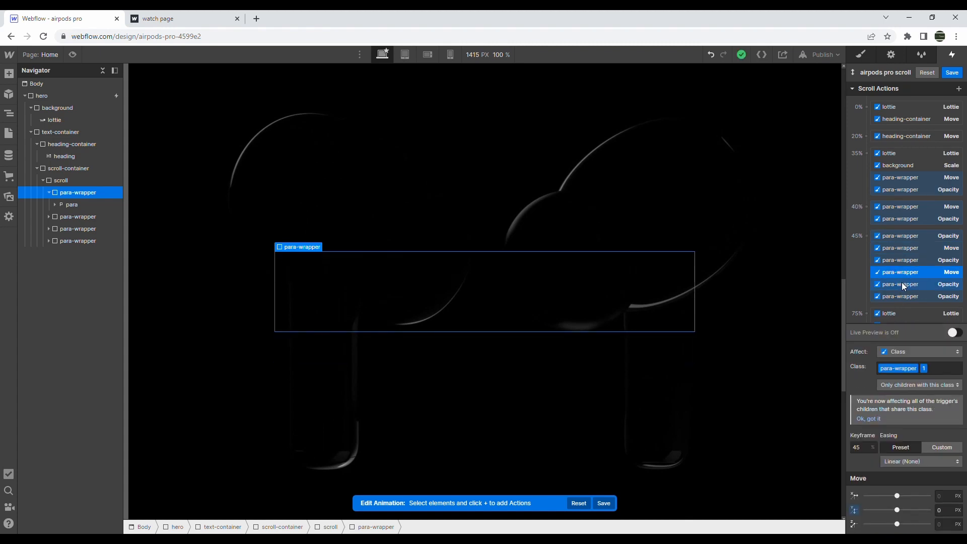
left_click(897, 286, "shift")
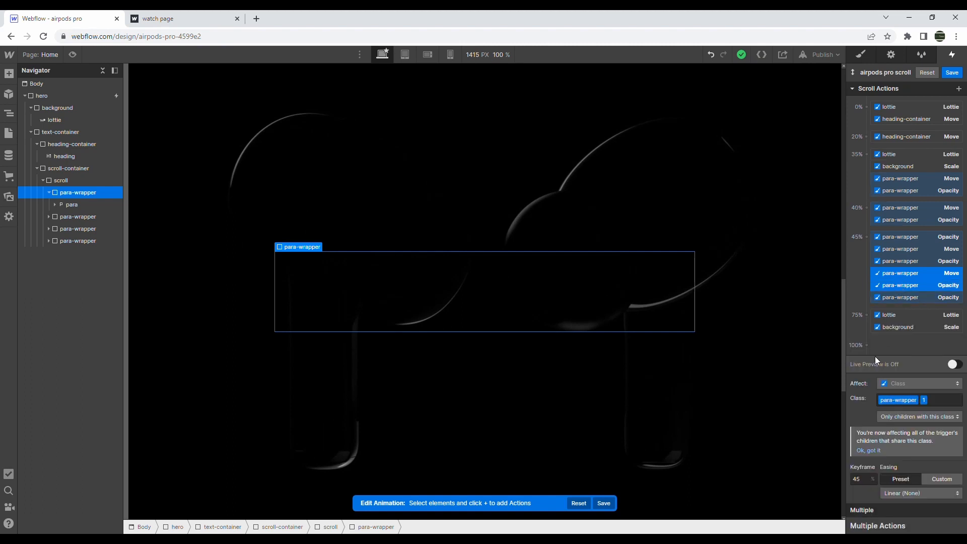
left_click(869, 485)
type("50")
key("Return")
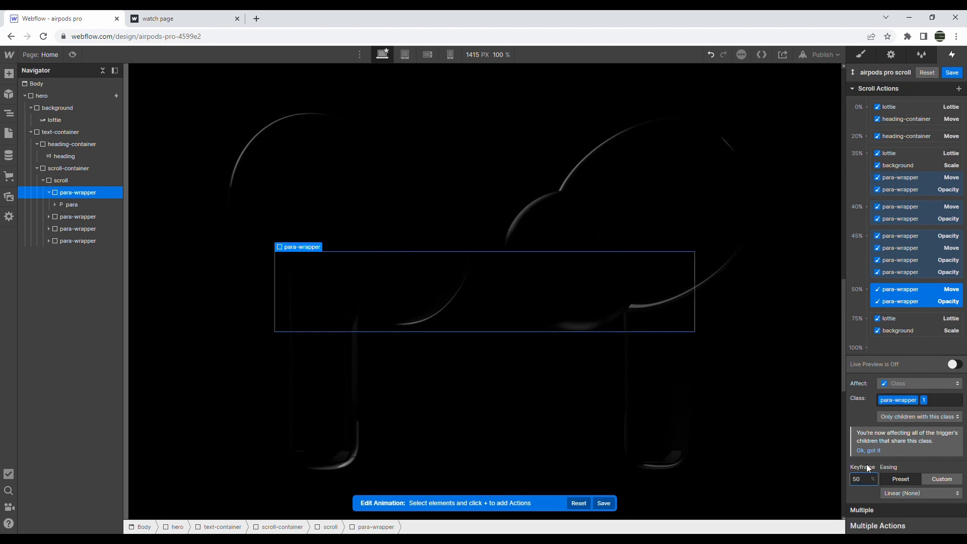
Set the final copied para-wrapper Opacity action to the 55% keyframe
left_click(890, 273)
left_click(866, 474)
type("55")
key("Return")
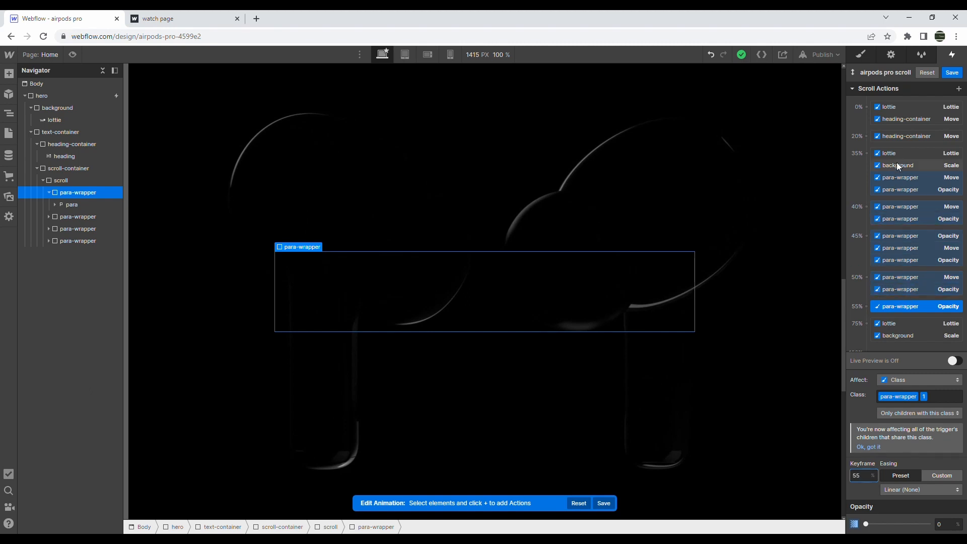
Undo the keyframe changes and the duplication of the first para-wrapper's actions
left_click(908, 248)
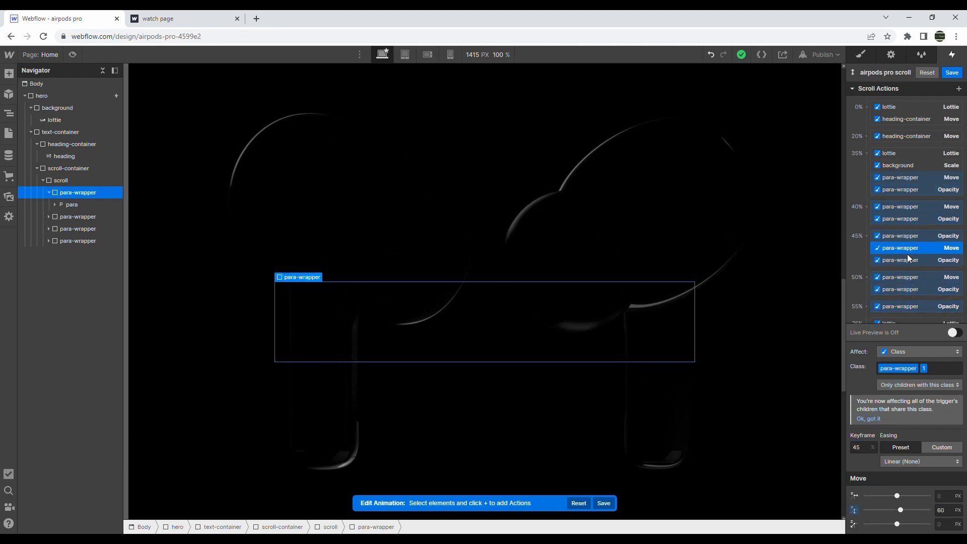
left_click(902, 307, "shift")
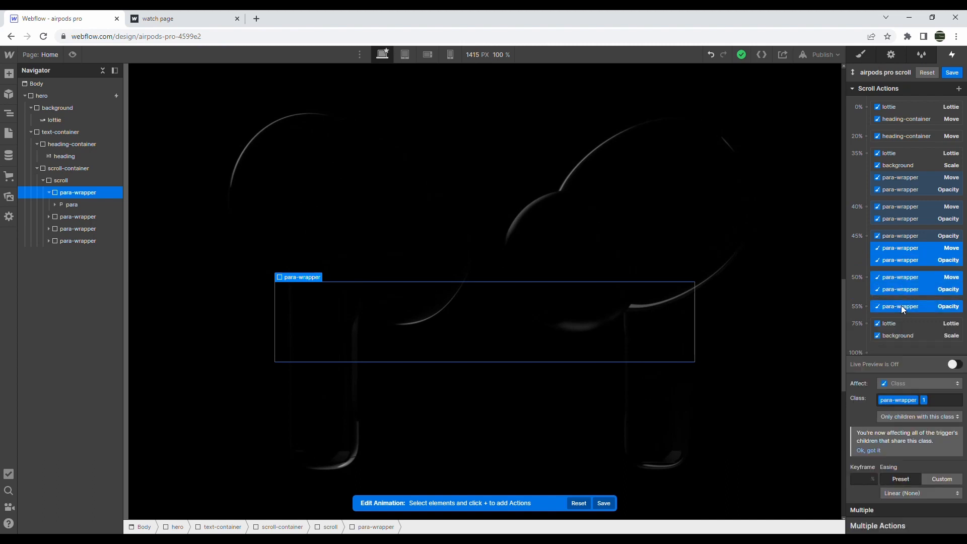
key("ctrl+z")
key("ctrl+z")
key("ctrl+z")
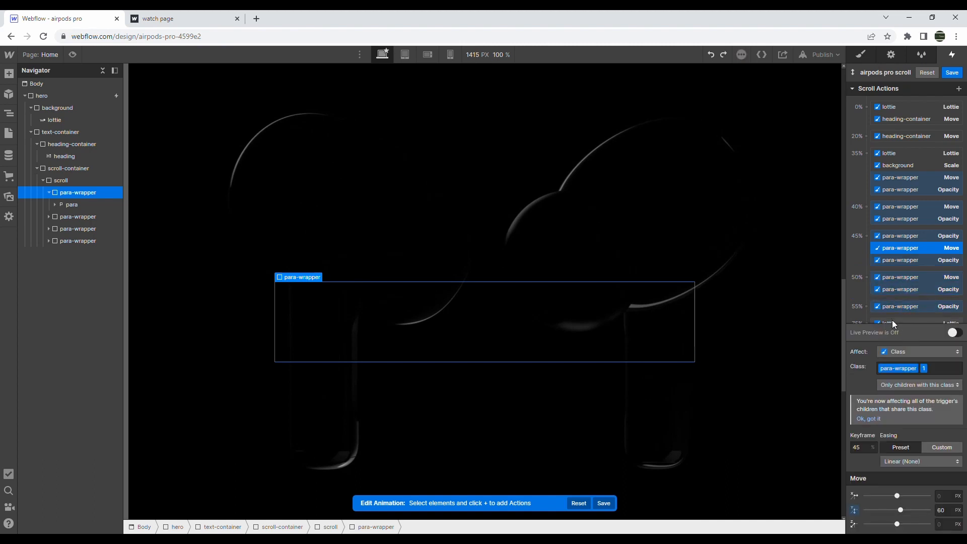
key("ctrl+z")
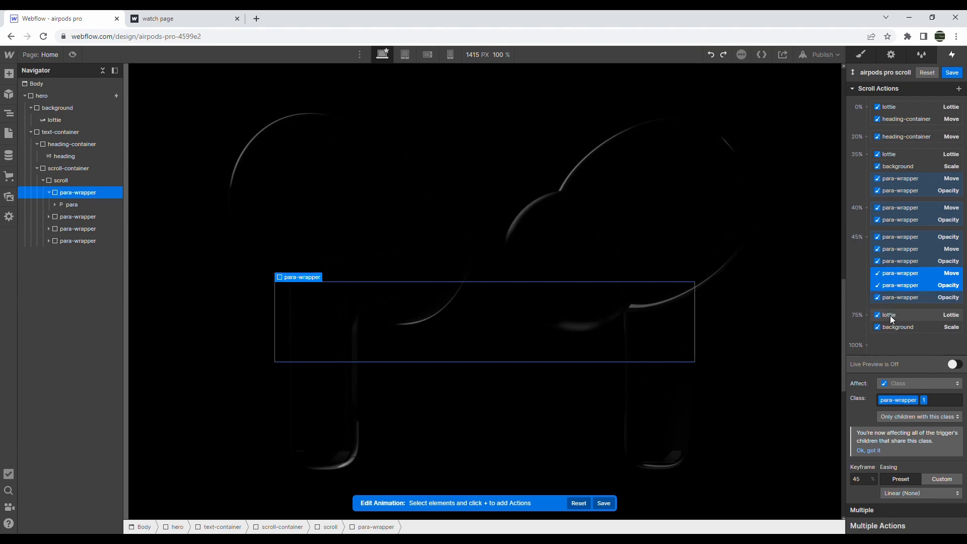
key("ctrl+z")
key("ctrl+z")
key("ctrl+z")
key("ctrl+z")
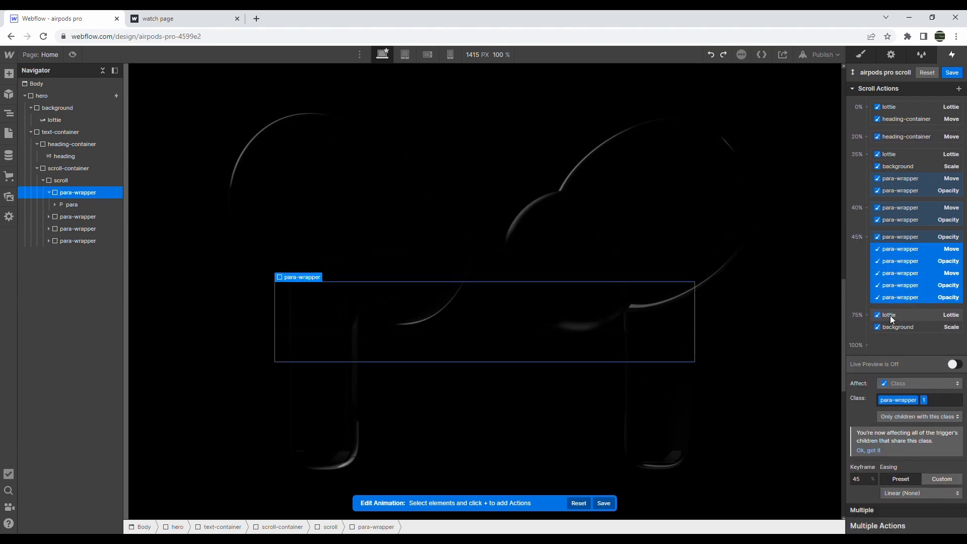
key("ctrl+z")
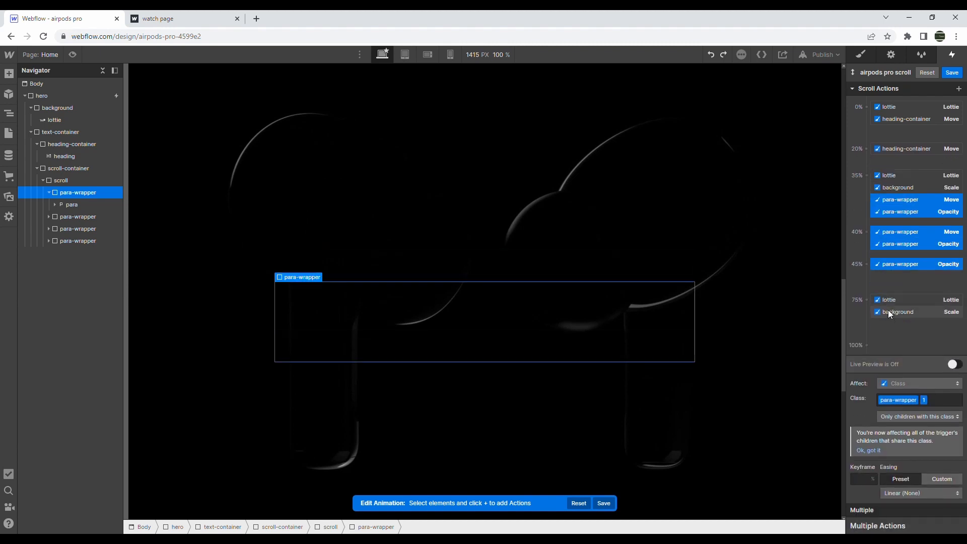
Duplicate the first para-wrapper's five actions with the second para-wrapper as target, placing the copies at the 45% keyframe
right_click(904, 210)
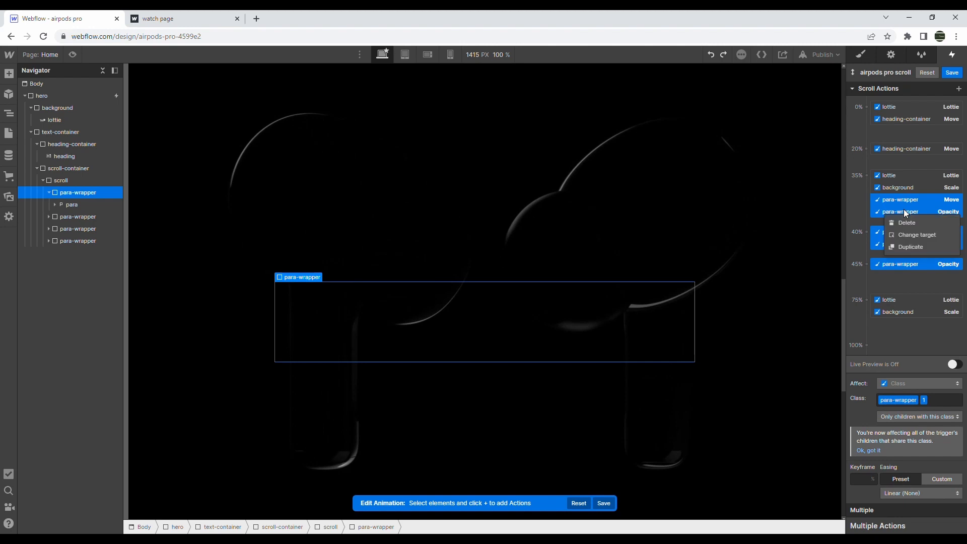
left_click(922, 245)
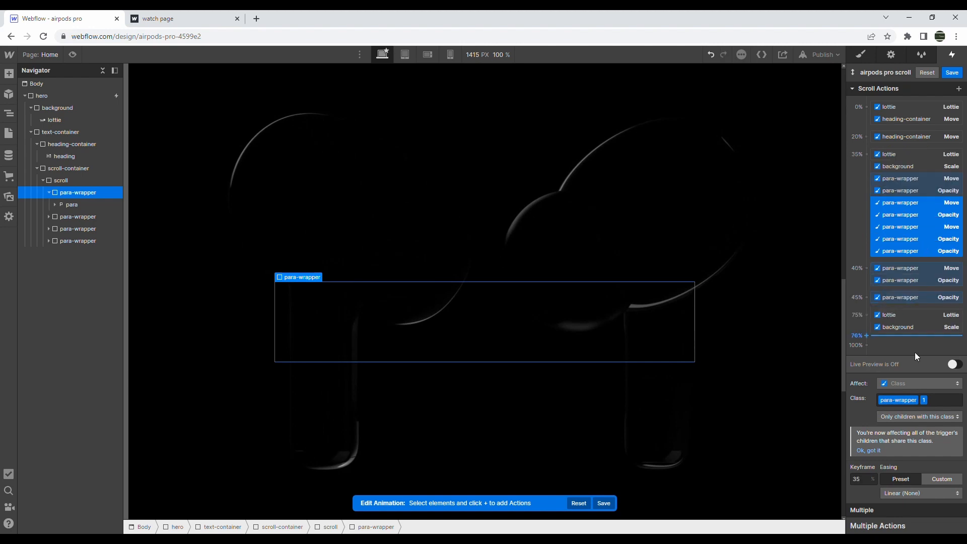
right_click(911, 227)
left_click(908, 249)
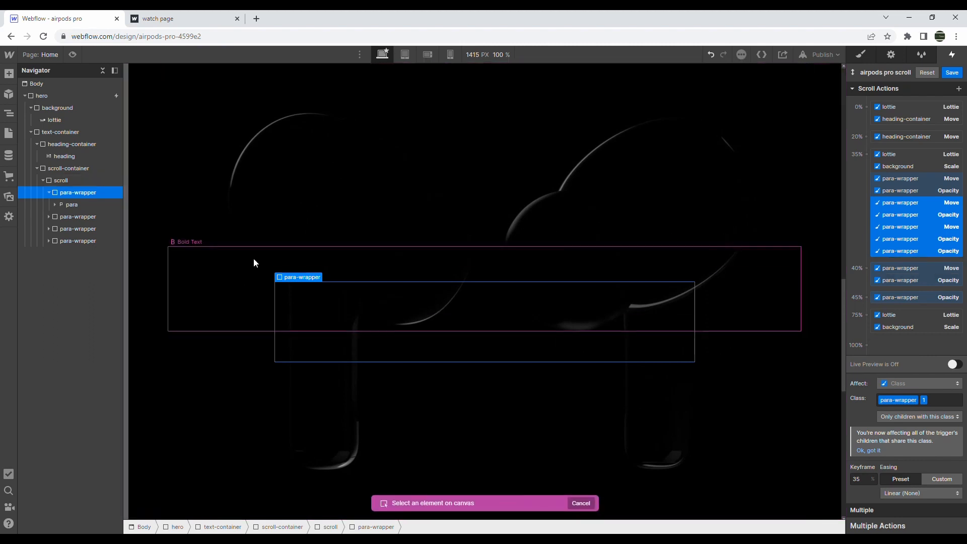
left_click(83, 217)
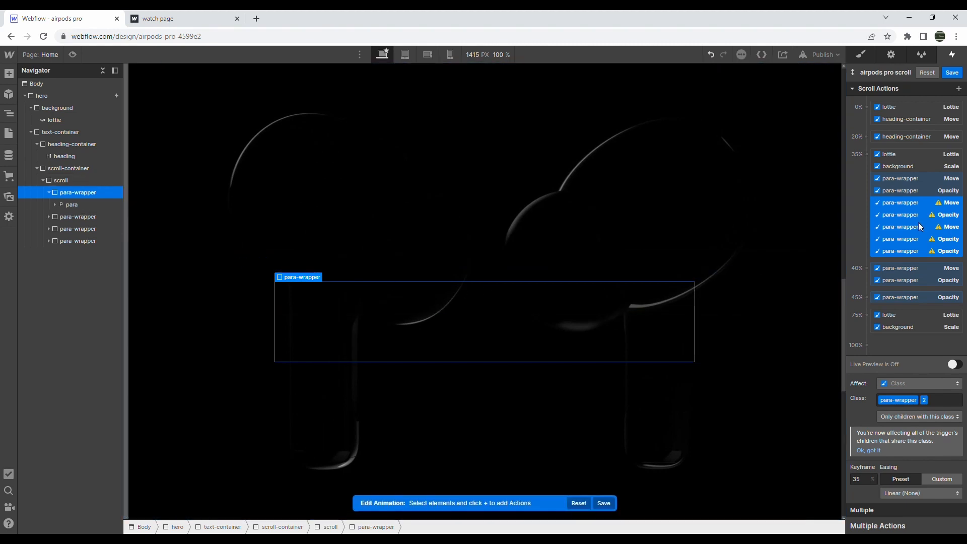
left_click_drag(917, 228, 920, 300)
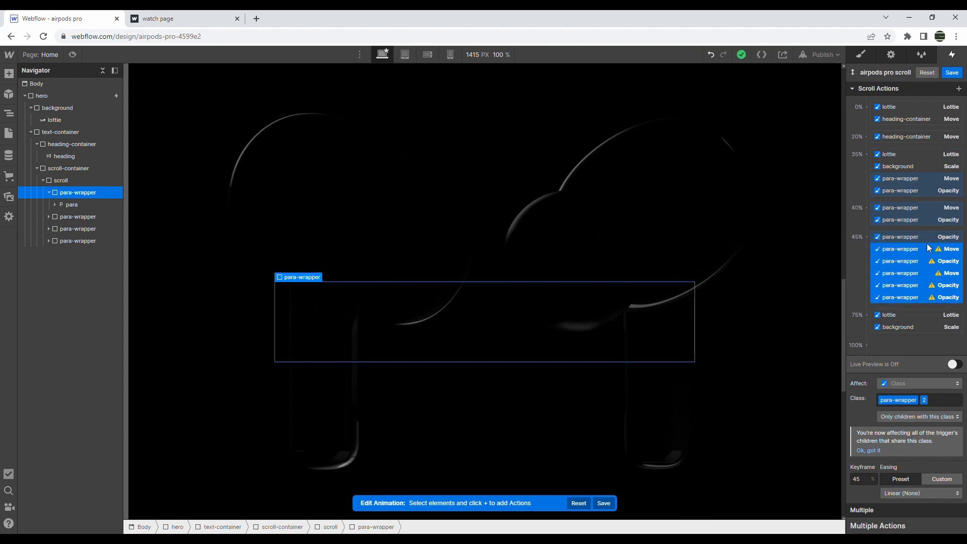
Set the second para-wrapper's 0 px Move action and the Opacity action directly after it to the 50% keyframe
left_click(927, 262)
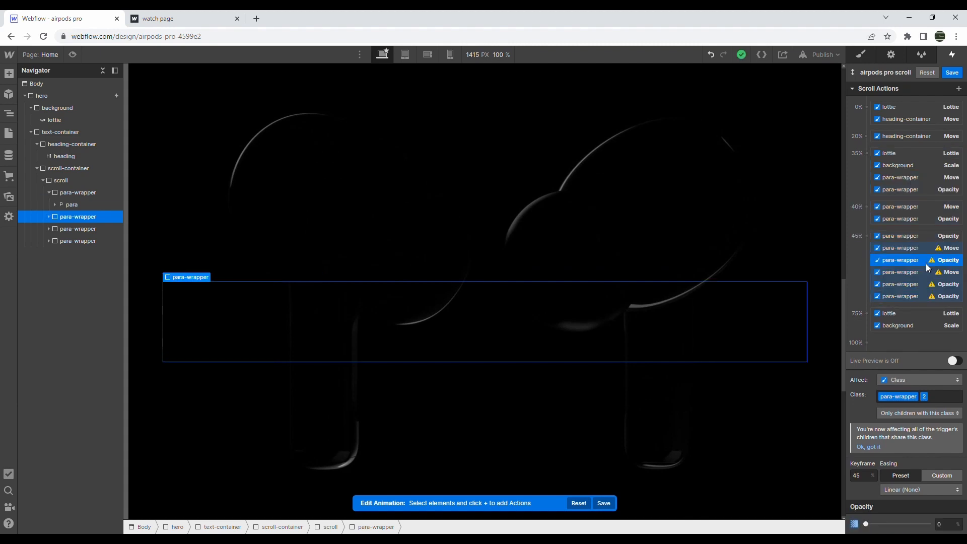
left_click(921, 273)
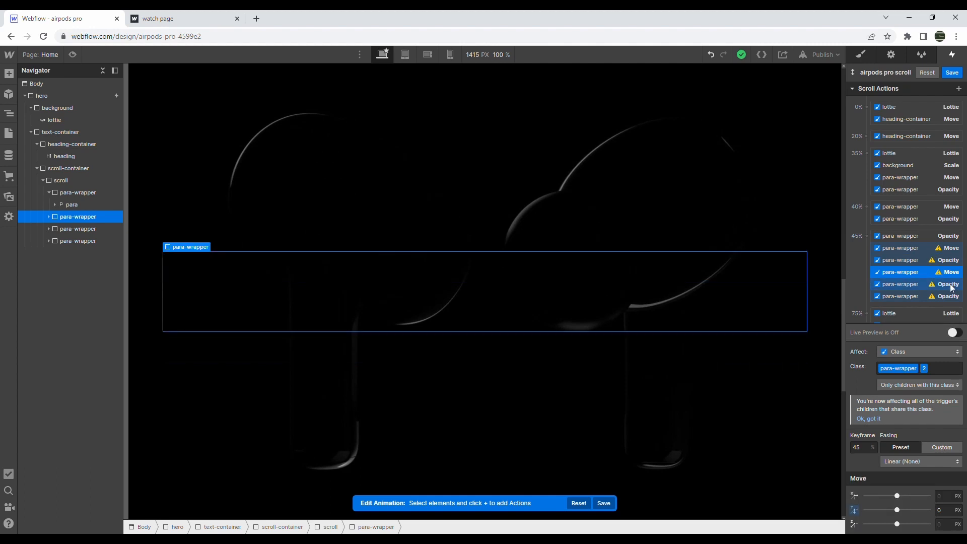
left_click(949, 284, "shift")
left_click(869, 479)
type("5")
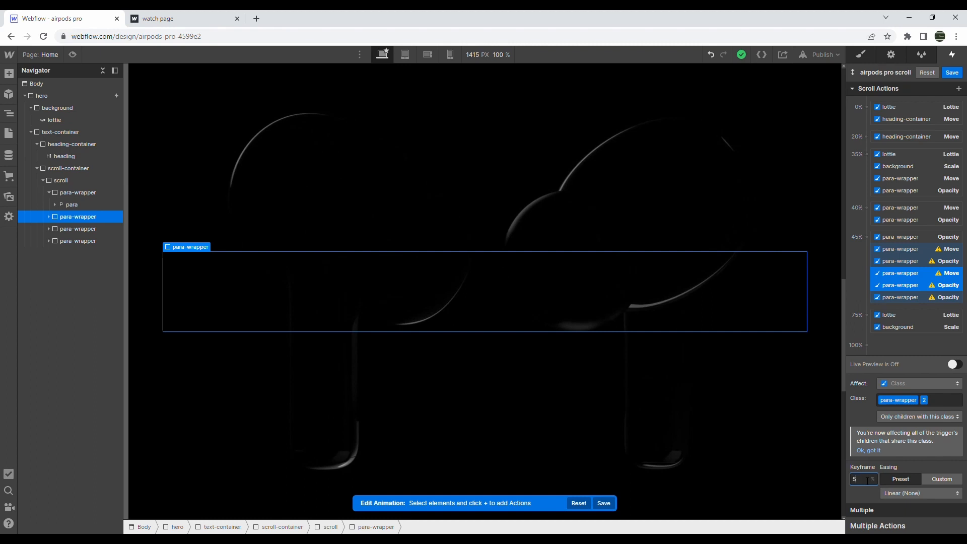
type("0")
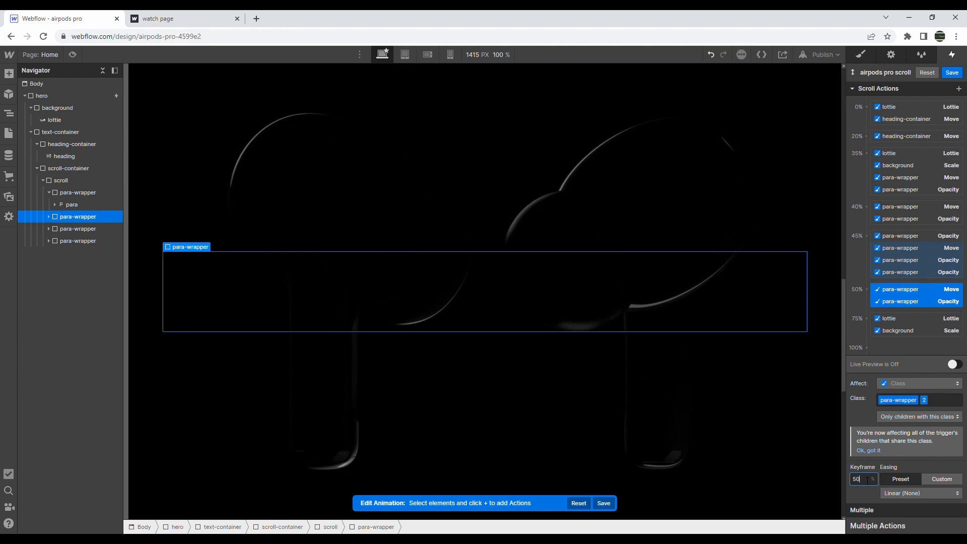
Set the second para-wrapper's final Opacity action to the 55% keyframe and check the scroll animation with Live Preview
left_click(898, 274)
left_click(865, 476)
type("55")
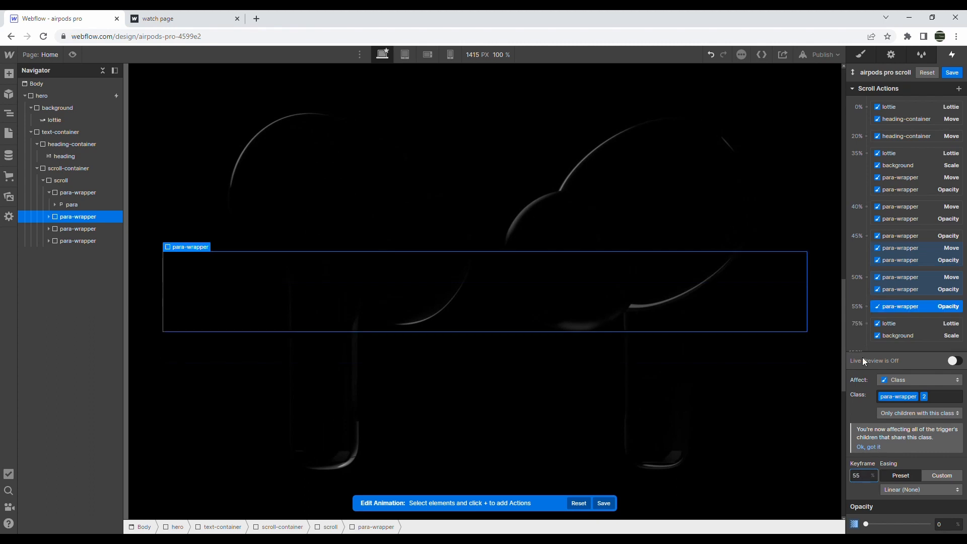
left_click(954, 361)
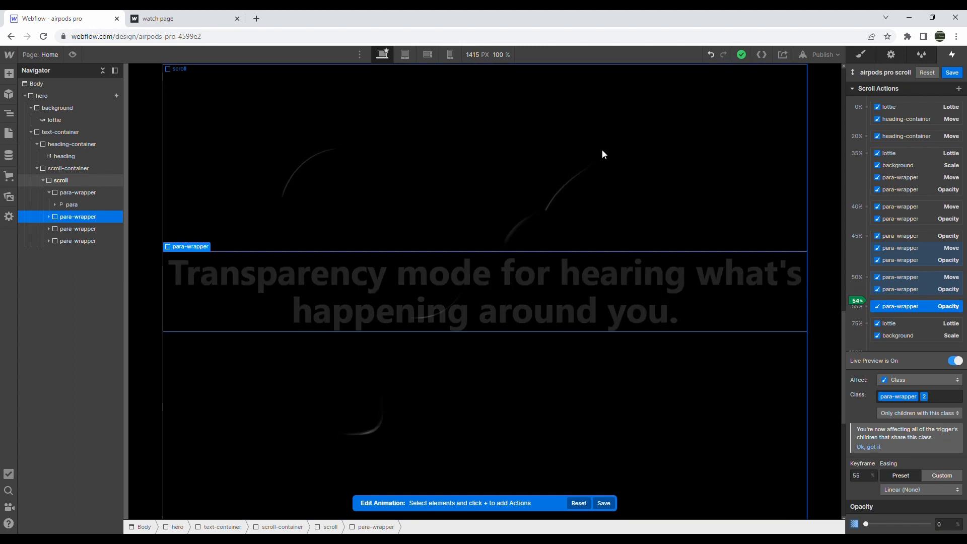
Duplicate the second para-wrapper's five actions with the third para-wrapper as target, placing the copies at the 55% keyframe
left_click(895, 247, "shift")
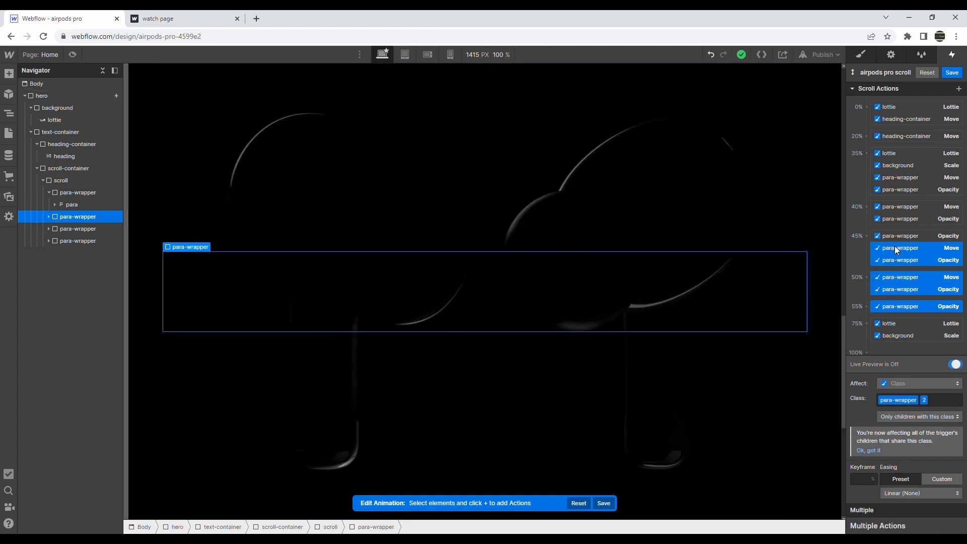
right_click(896, 249)
left_click(911, 286)
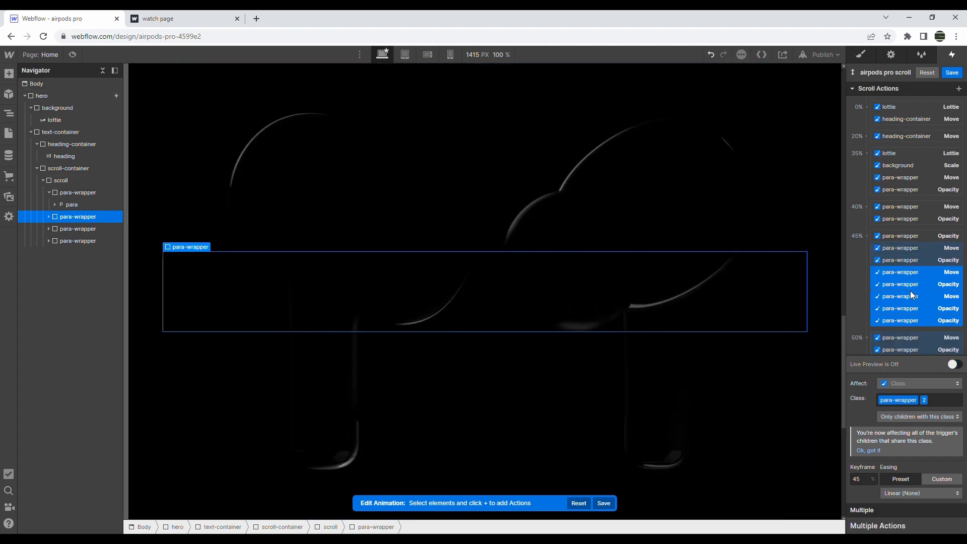
right_click(908, 296)
left_click(918, 322)
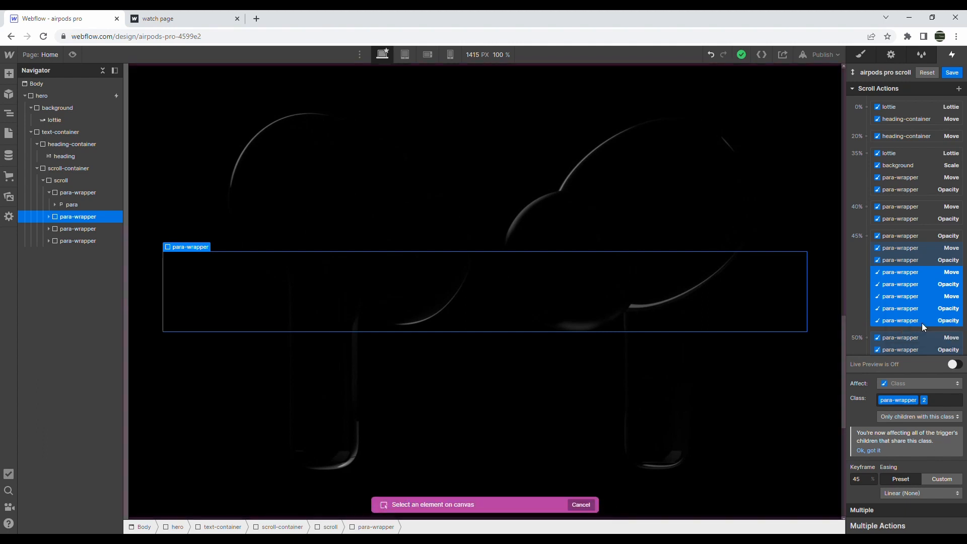
left_click(72, 229)
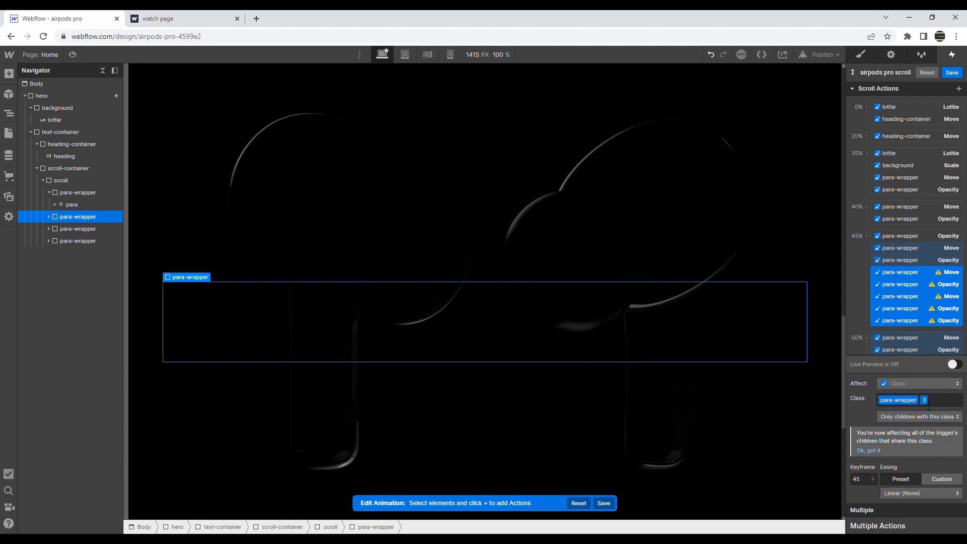
scroll(914, 242, "down", 2)
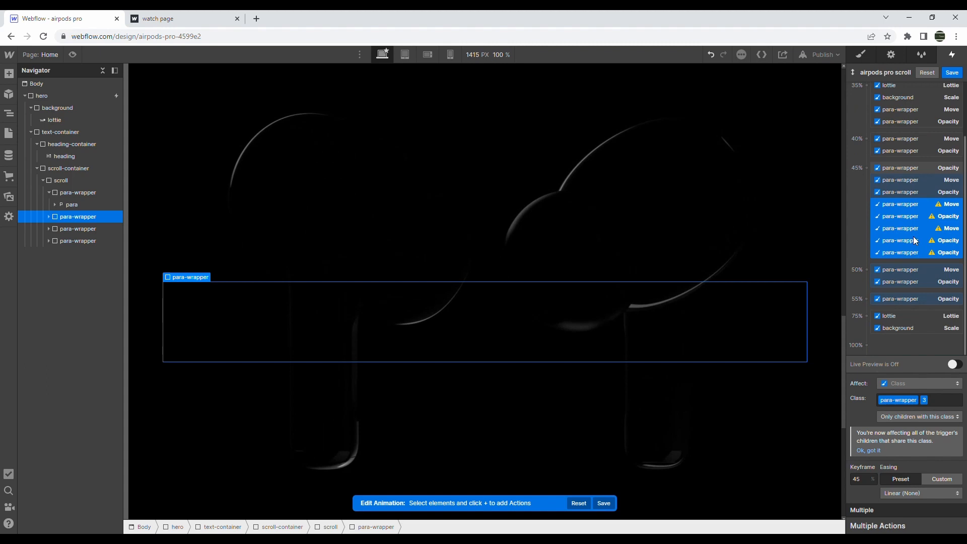
left_click_drag(912, 208, 914, 300)
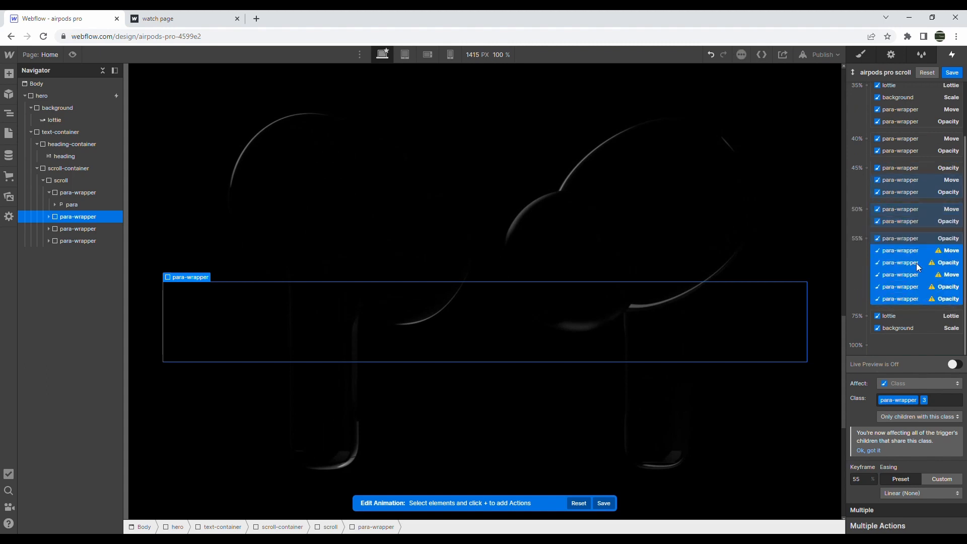
Set the third para-wrapper's 0 px Move action and the Opacity action directly after it to the 60% keyframe
left_click(917, 274)
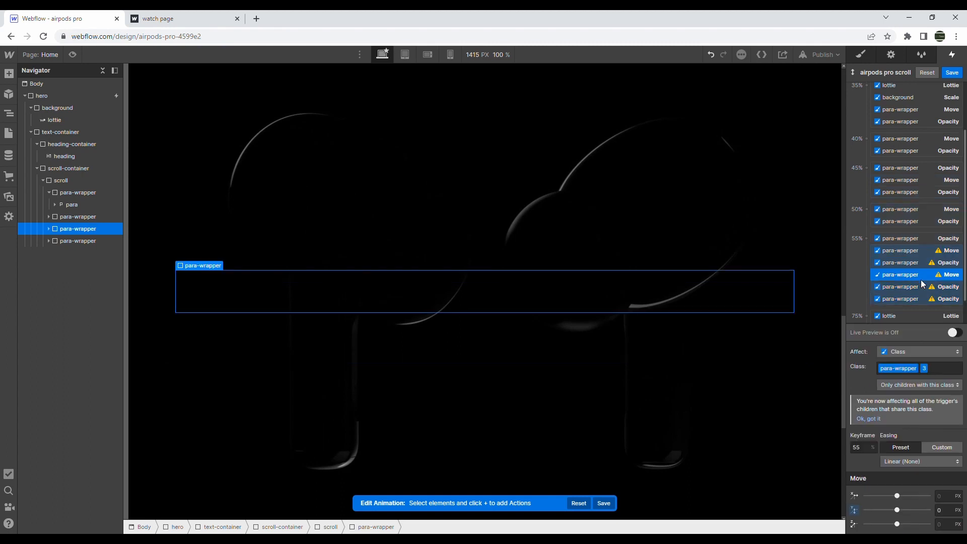
left_click(869, 479)
type("60")
key("Return")
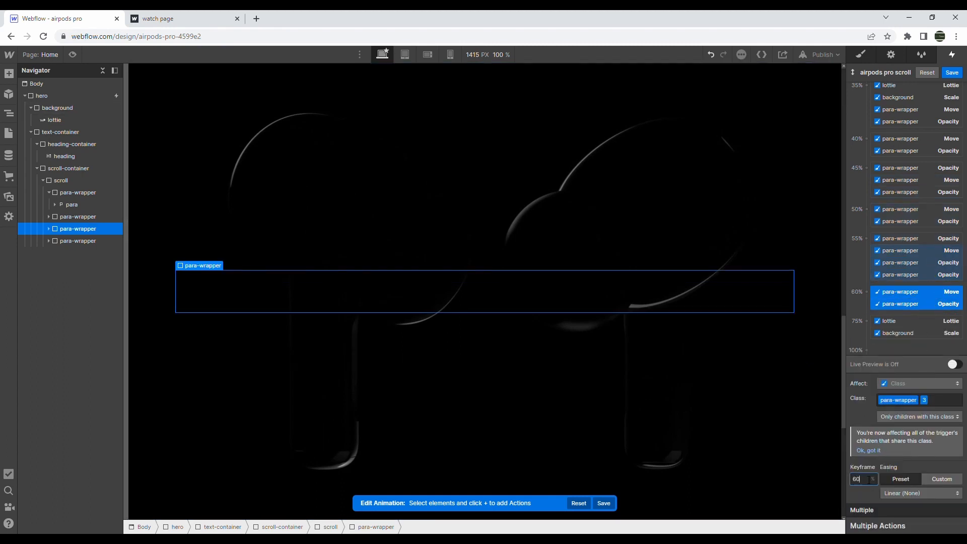
Set the third para-wrapper's final Opacity action to the 65% keyframe
left_click(897, 276)
left_click(865, 479)
type("65")
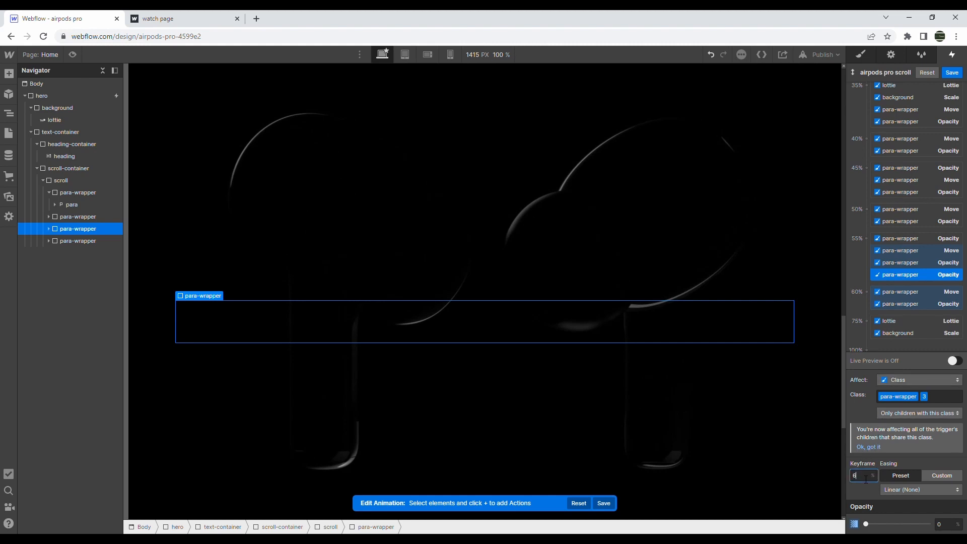
key("Return")
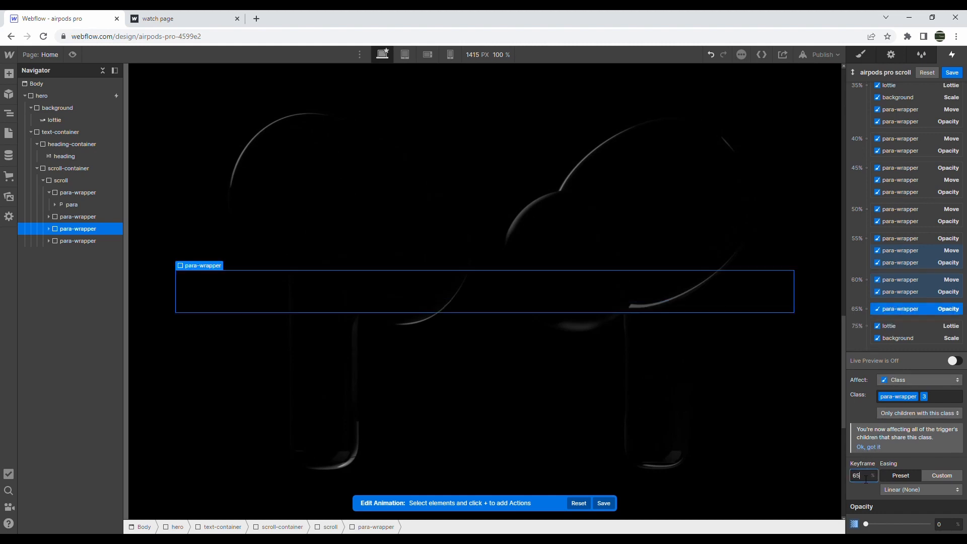
Duplicate the third para-wrapper's five actions with the fourth para-wrapper as target, placing the copies at the 65% keyframe
left_click(906, 253, "shift")
right_click(906, 253)
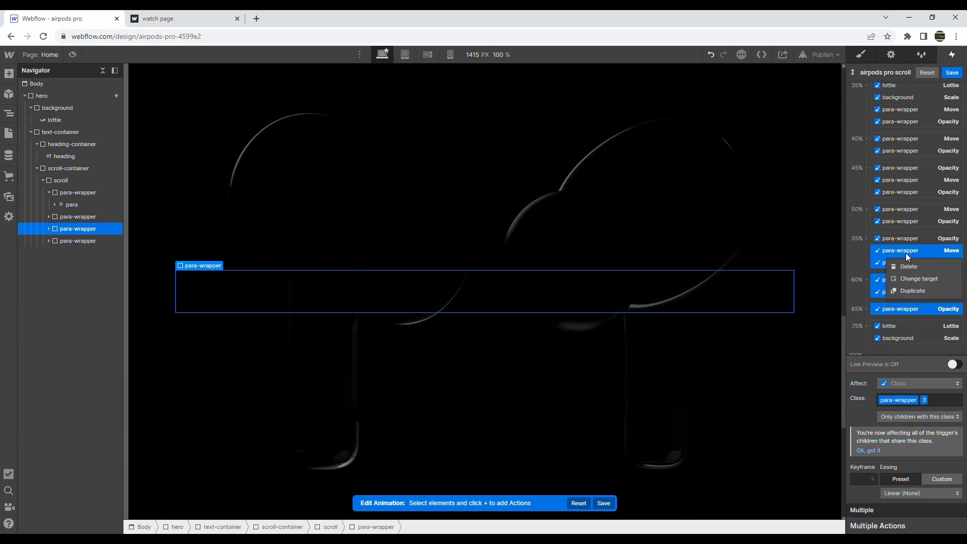
left_click(915, 290)
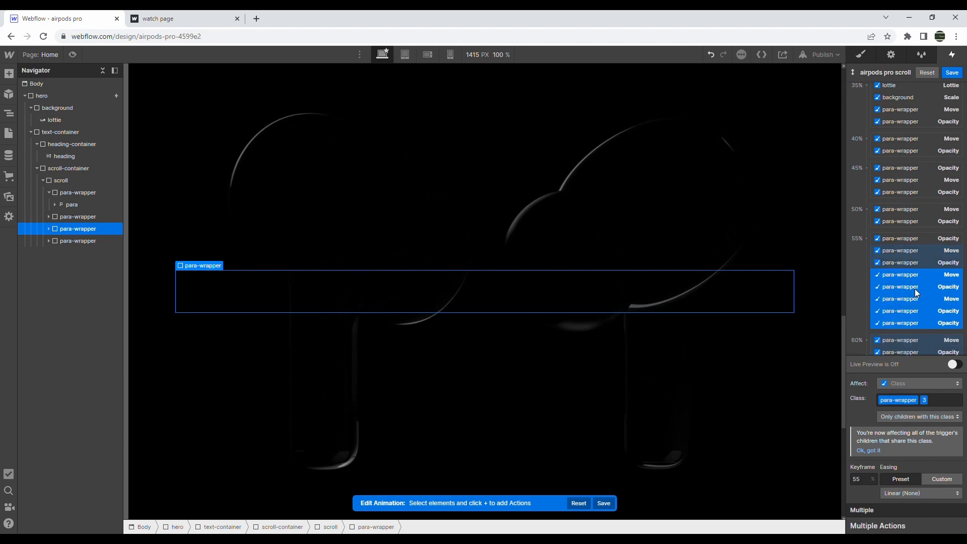
right_click(908, 275)
left_click(914, 300)
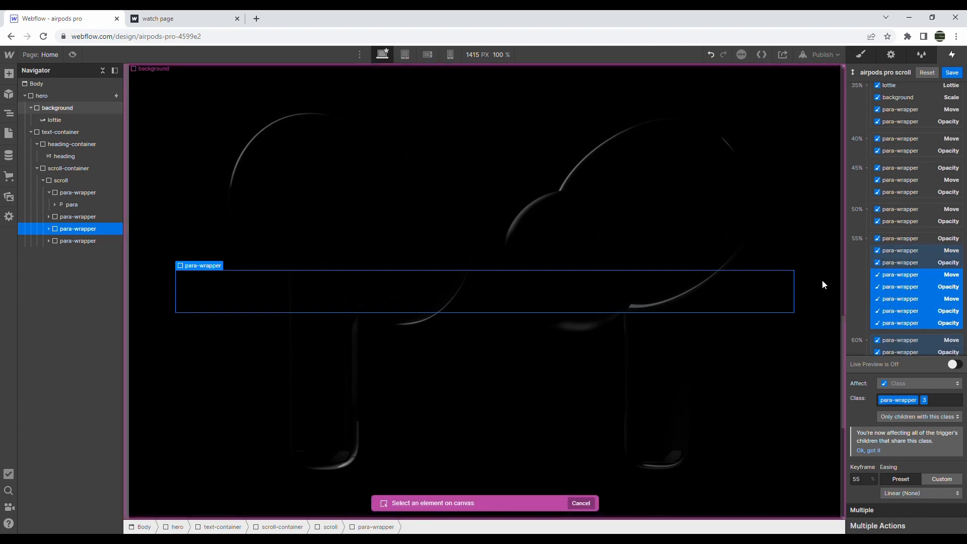
left_click(86, 241)
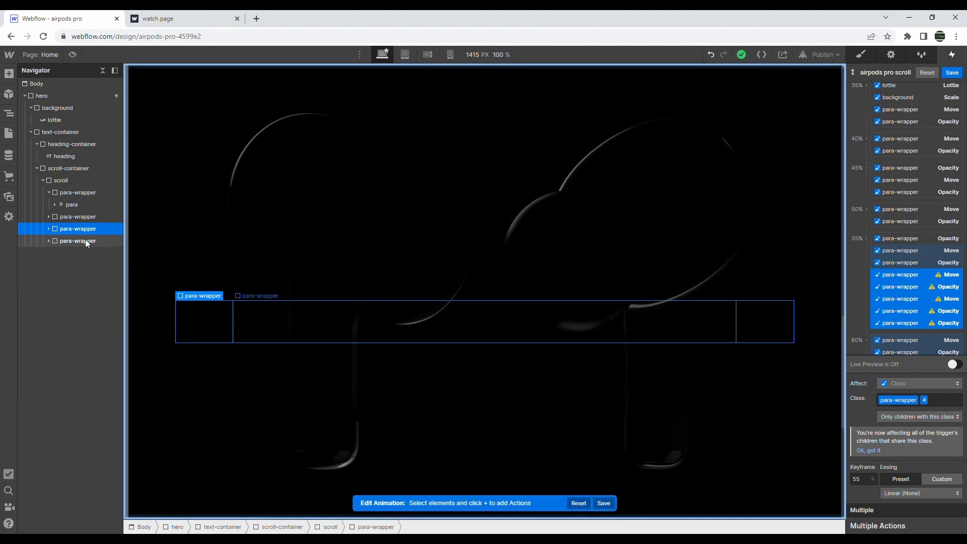
scroll(916, 218, "down", 2)
left_click_drag(916, 219, 923, 300)
left_click(923, 255)
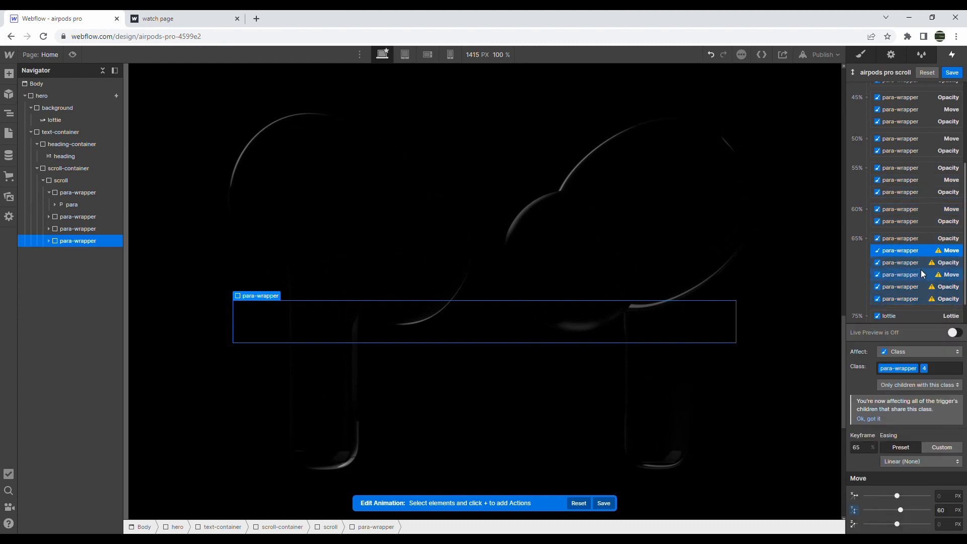
Set the fourth para-wrapper's 0 px Move action and the Opacity action directly after it to the 70% keyframe
left_click(924, 276)
left_click(924, 286, "shift")
double_click(863, 482)
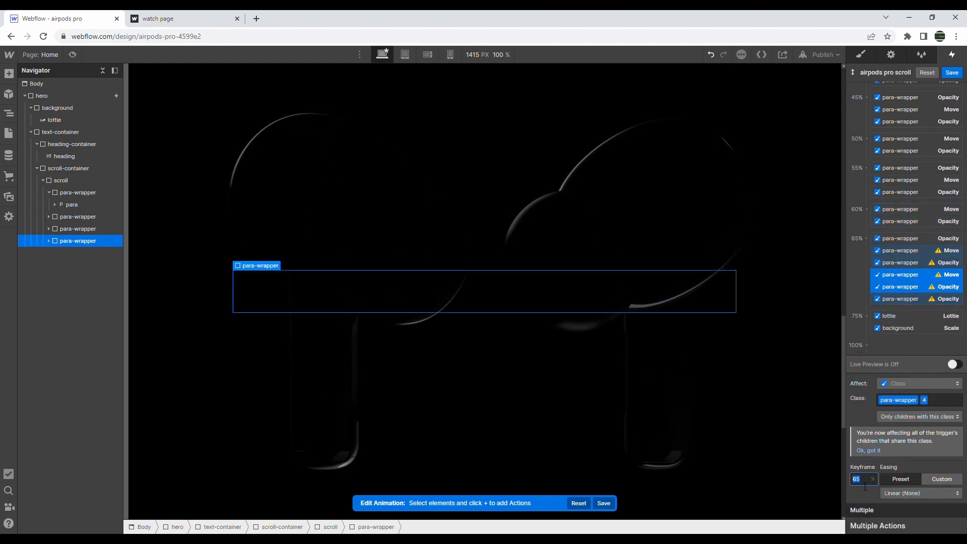
type("70")
key("Return")
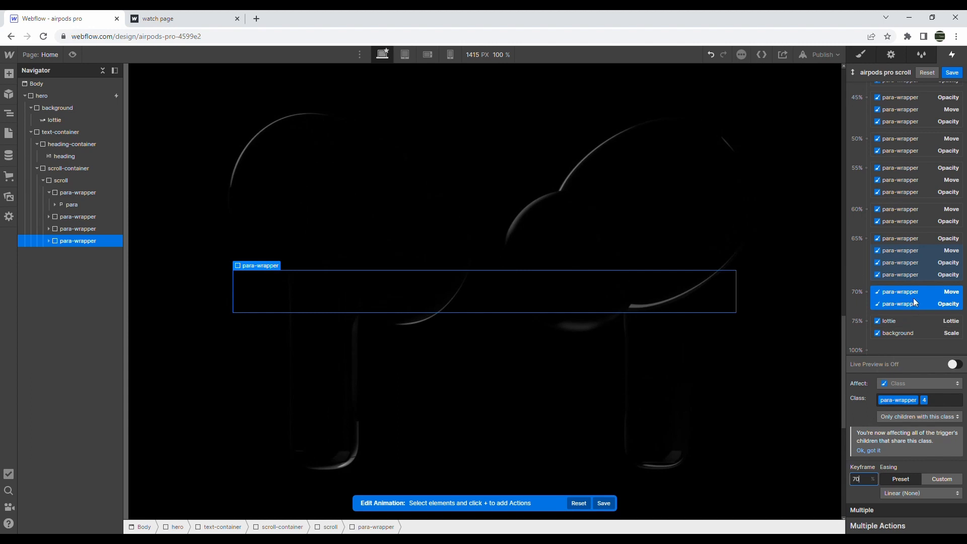
Set the fourth para-wrapper's final Opacity action to the 75% keyframe
left_click(911, 276)
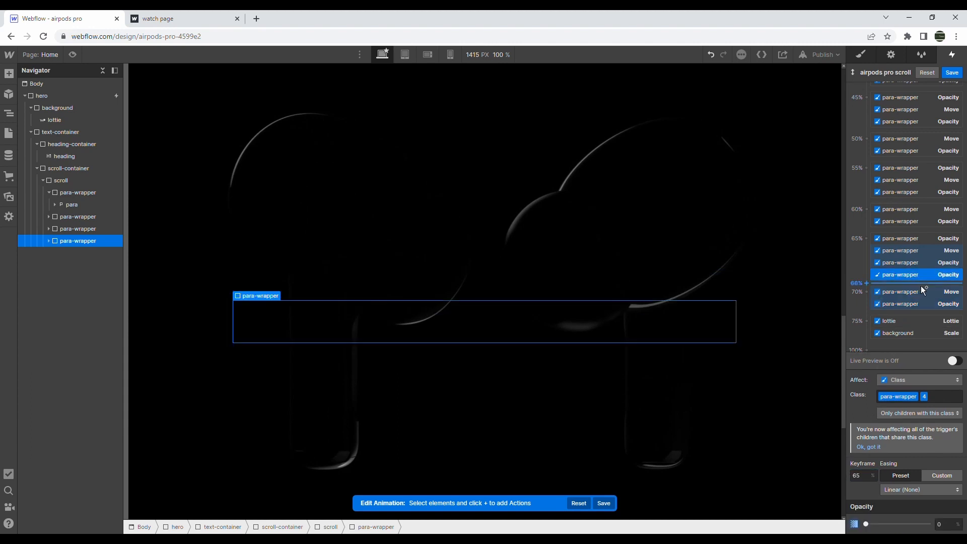
left_click(870, 485)
type("75")
key("Return")
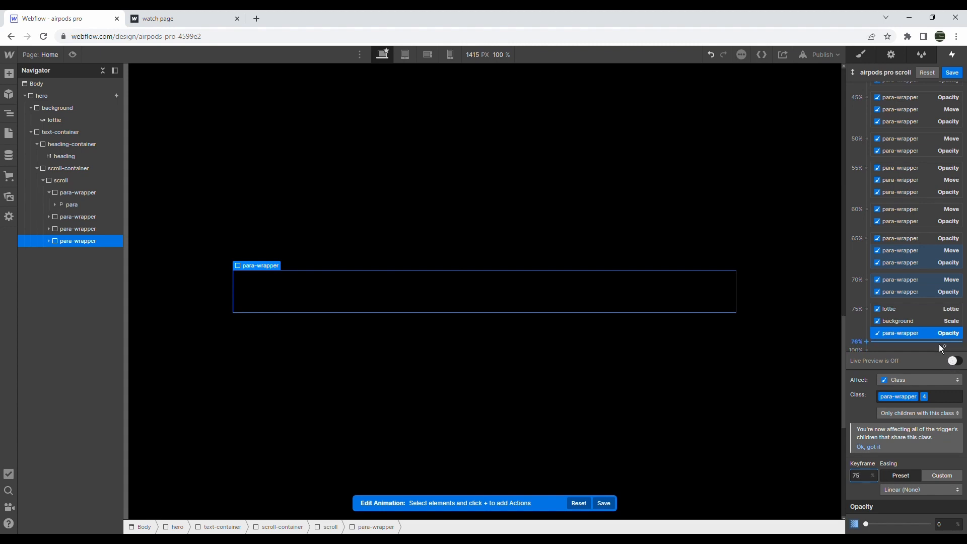
Check the scroll animation with Live Preview, save it and return to the hero section's style settings
left_click(957, 362)
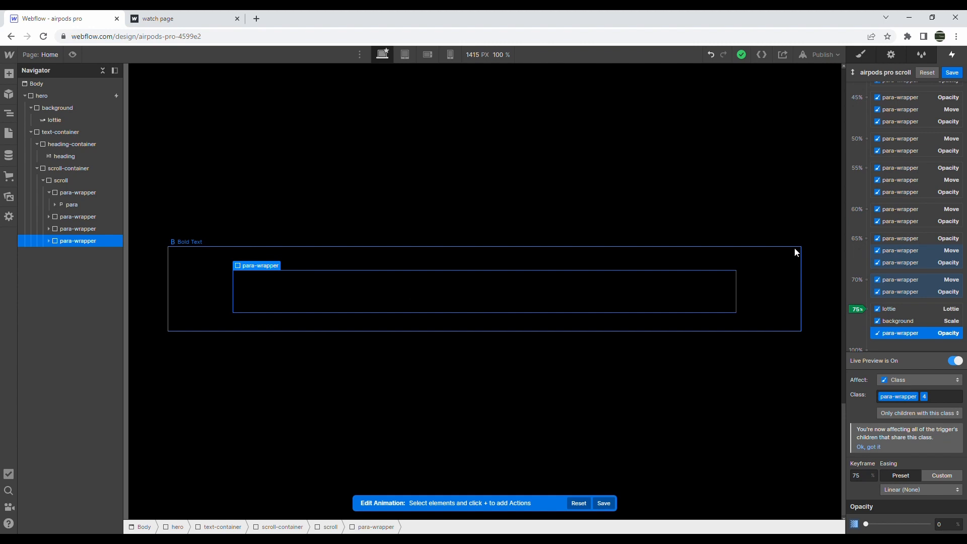
left_click(952, 72)
left_click(861, 55)
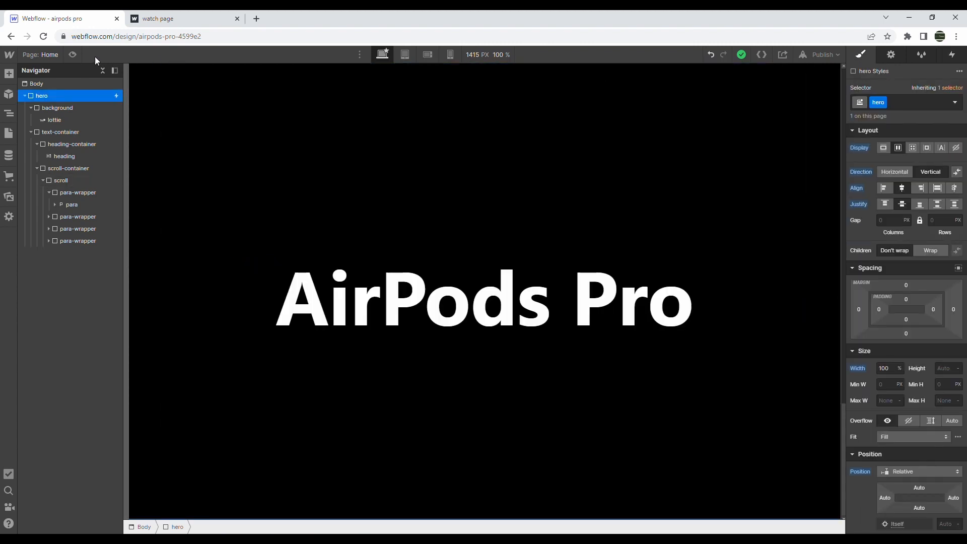
Preview the page and examine the full scroll animation from the heading through the paragraphs and back to the start
left_click(73, 54)
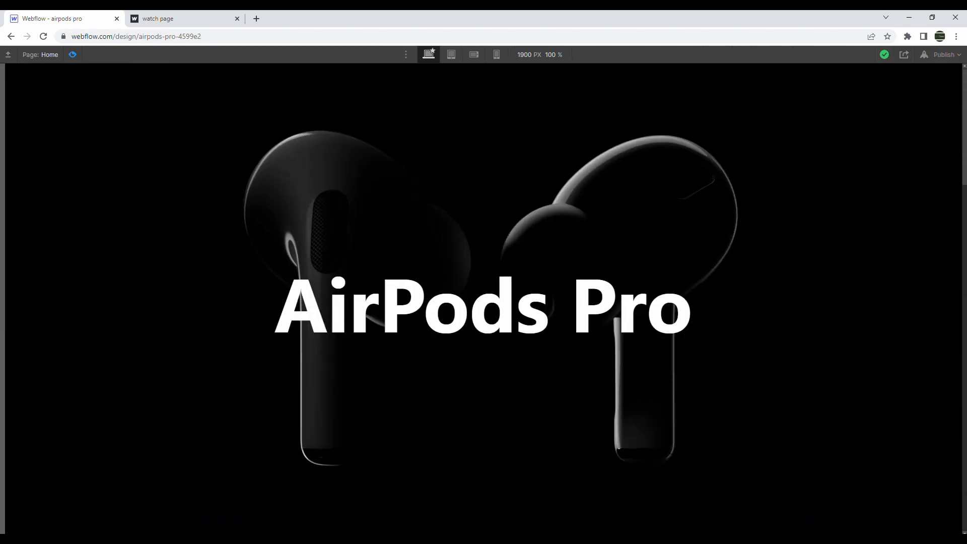
scroll(383, 252, "down", 3)
scroll(377, 230, "down", 3)
scroll(377, 231, "down", 5)
scroll(377, 227, "down", 5)
scroll(377, 222, "down", 5)
scroll(377, 212, "down", 5)
scroll(379, 213, "down", 2)
scroll(379, 213, "up", 15)
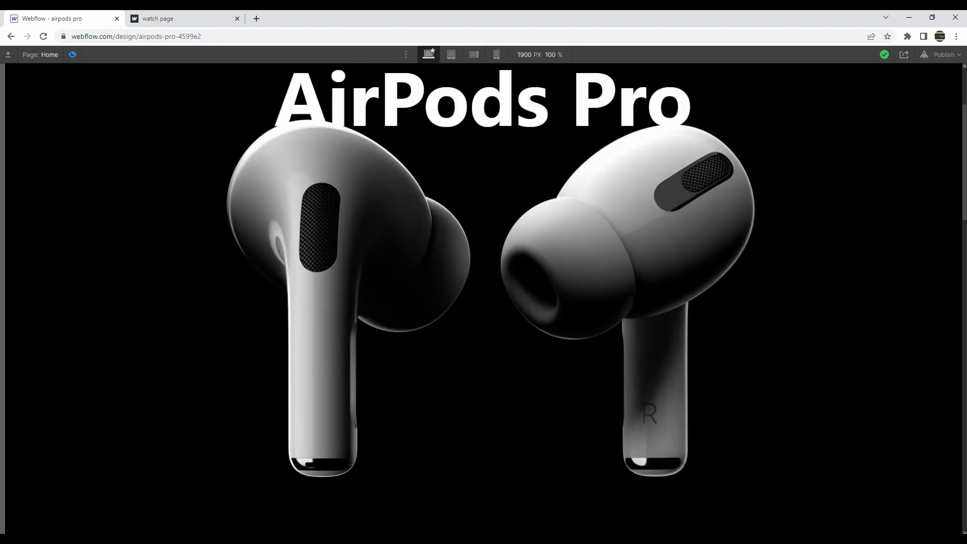
scroll(378, 211, "up", 3)
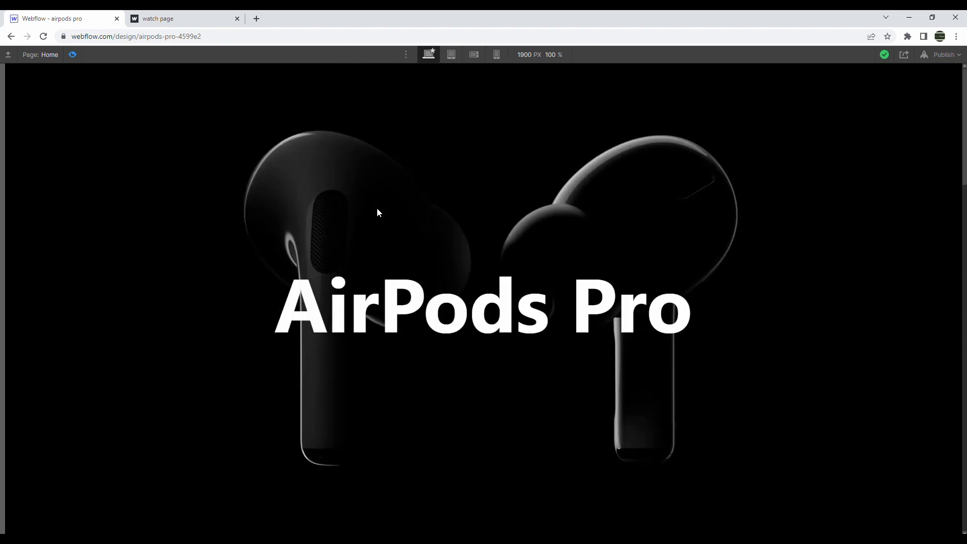